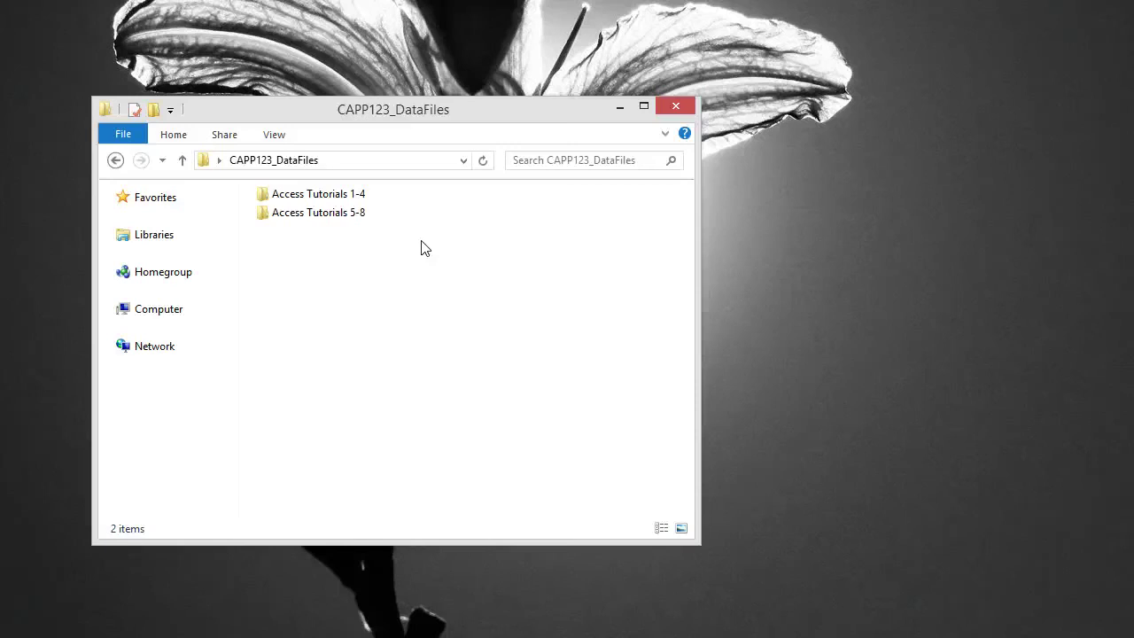
Open the Panorama database from the Tutorial folder inside Access Tutorials 5-8 > Access2.
{"action": "left_click", "coordinate": [405, 241]}
{"action": "double_click", "coordinate": [345, 215]}
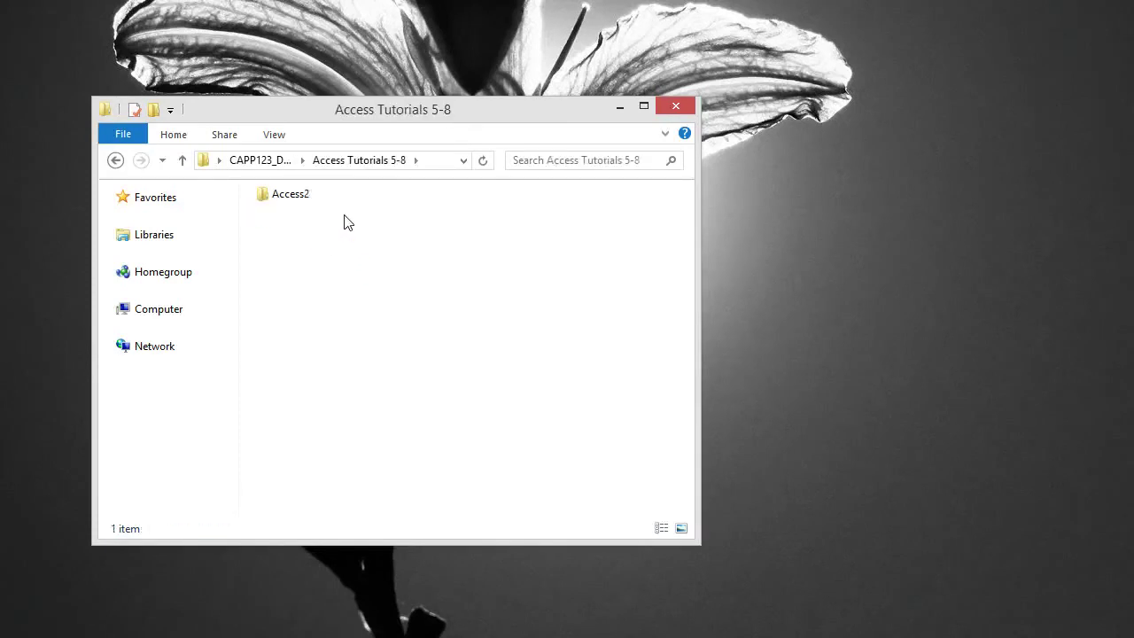
{"action": "left_click", "coordinate": [337, 220]}
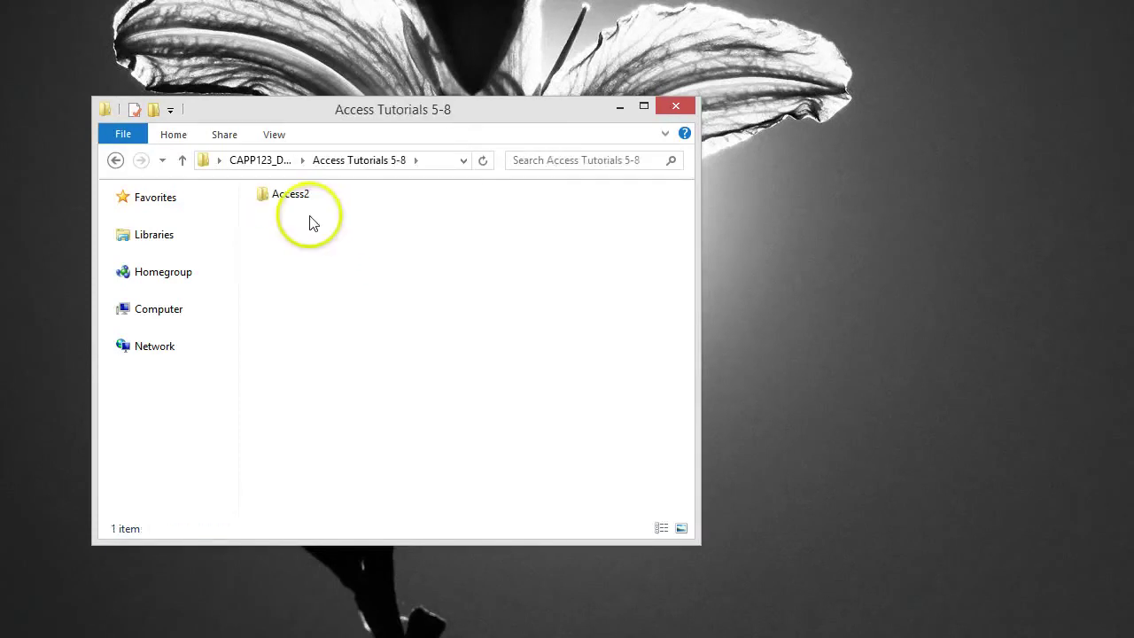
{"action": "double_click", "coordinate": [297, 197]}
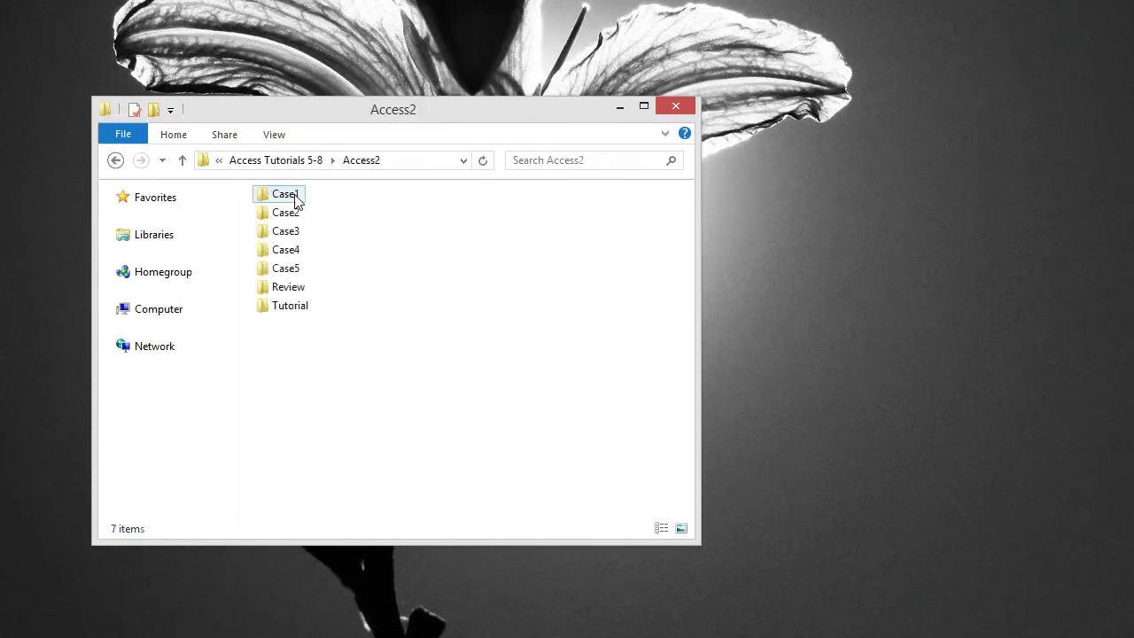
{"action": "double_click", "coordinate": [287, 307]}
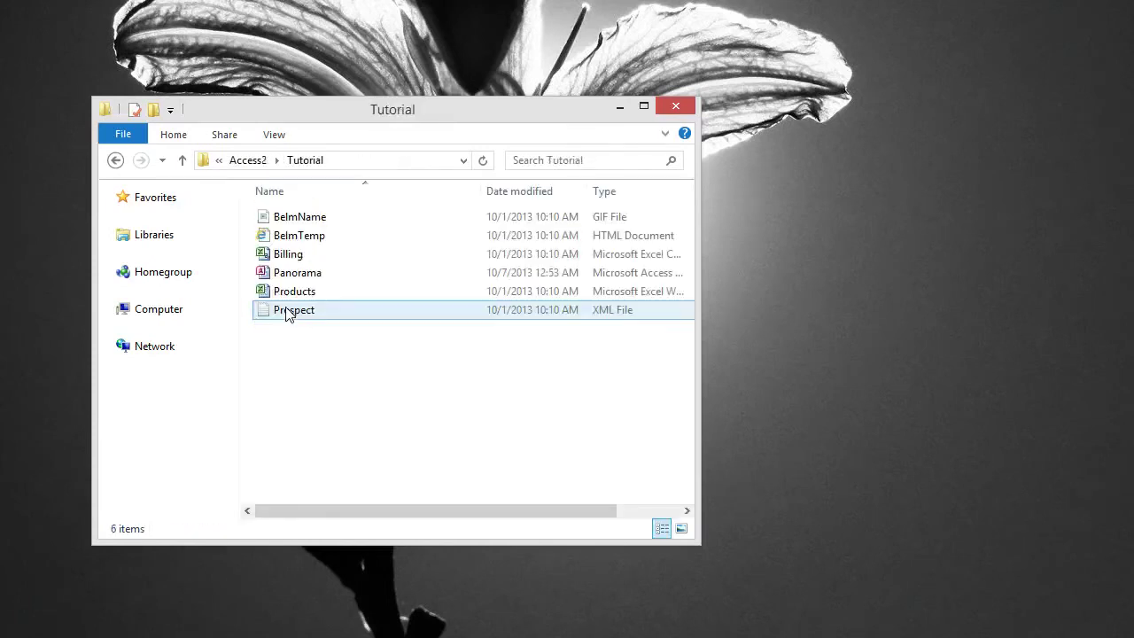
{"action": "double_click", "coordinate": [297, 273]}
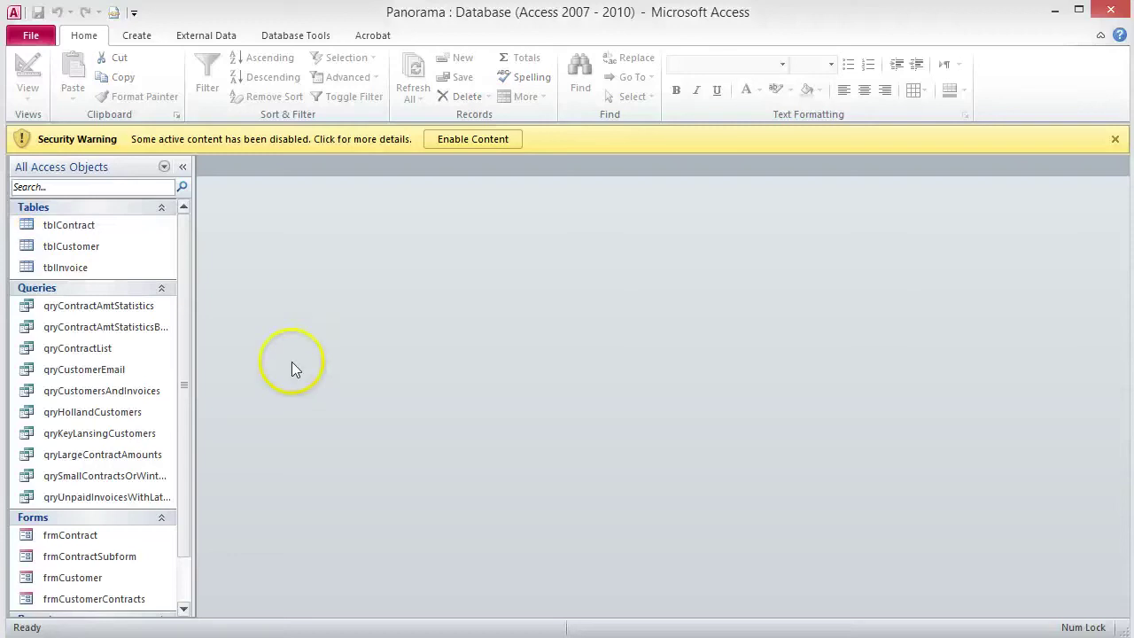
Save a copy of the database named Panorama_T5_ followed by the student's last name.
{"action": "left_click", "coordinate": [34, 36]}
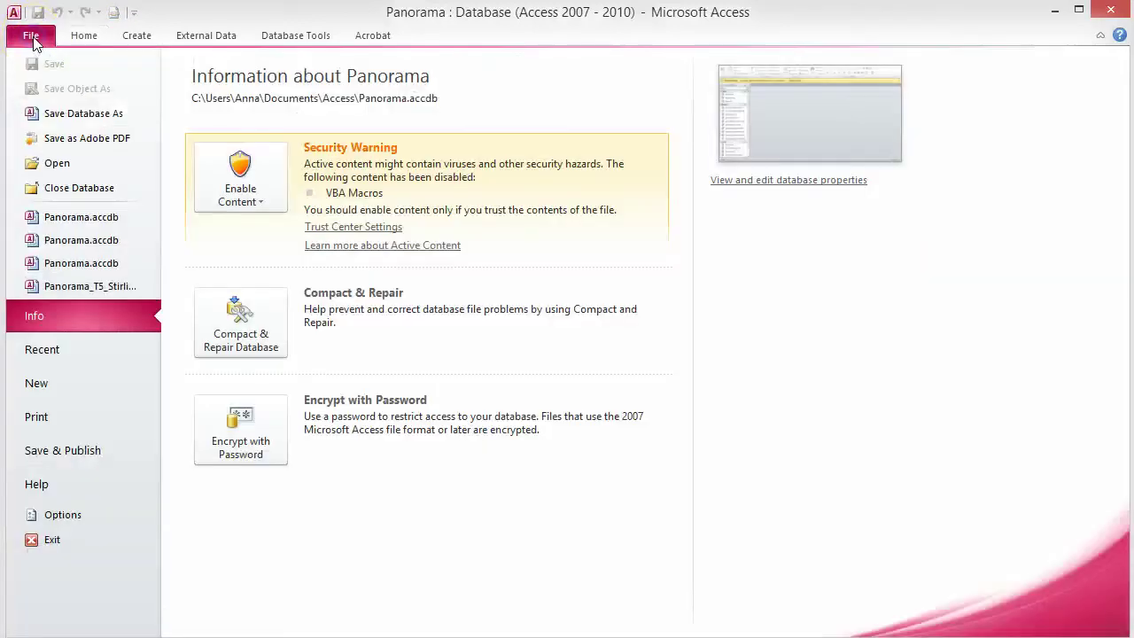
{"action": "left_click", "coordinate": [71, 113]}
{"action": "left_click", "coordinate": [193, 384]}
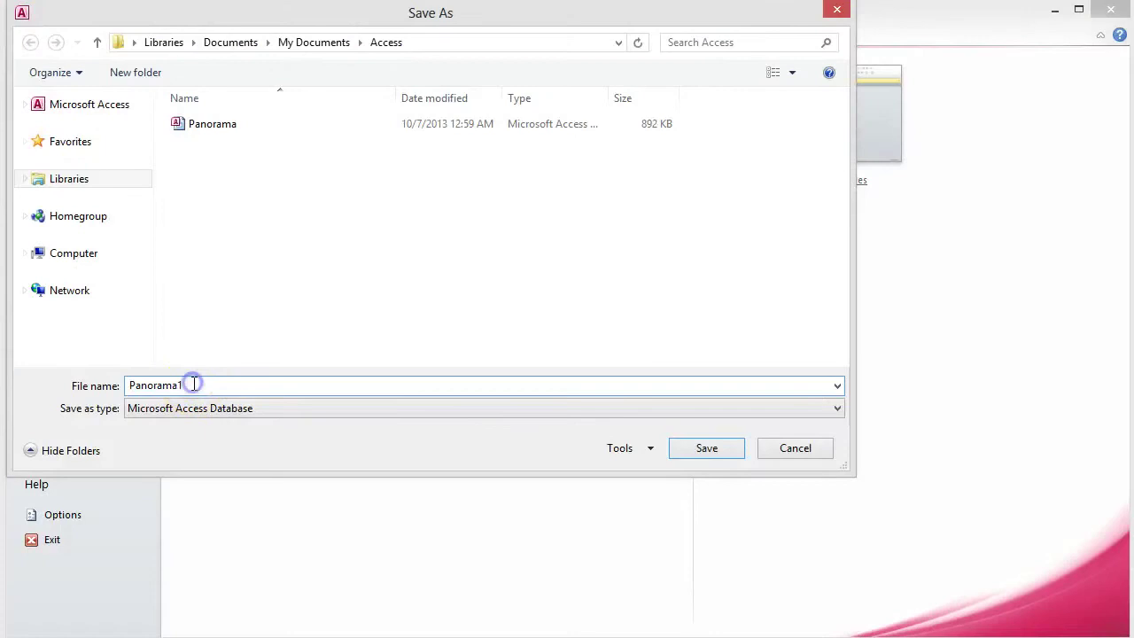
{"action": "key", "text": "BackSpace"}
{"action": "type", "text": "_T5_Stirling"}
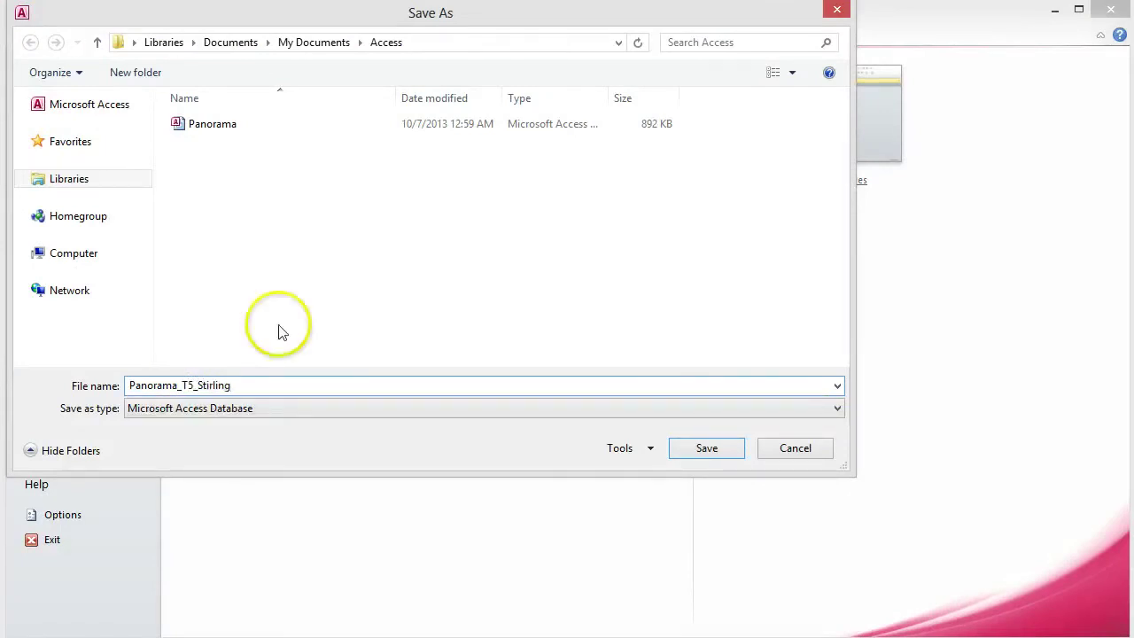
{"action": "left_click", "coordinate": [729, 449]}
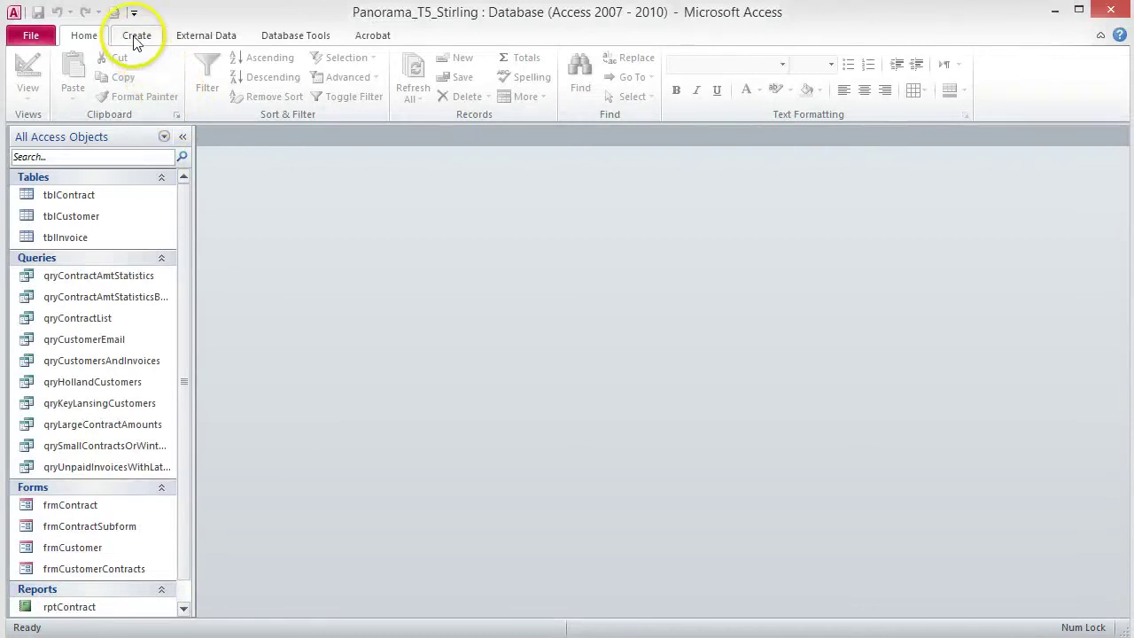
Create a new query in Design view based on the tblCustomer table.
{"action": "left_click", "coordinate": [136, 37]}
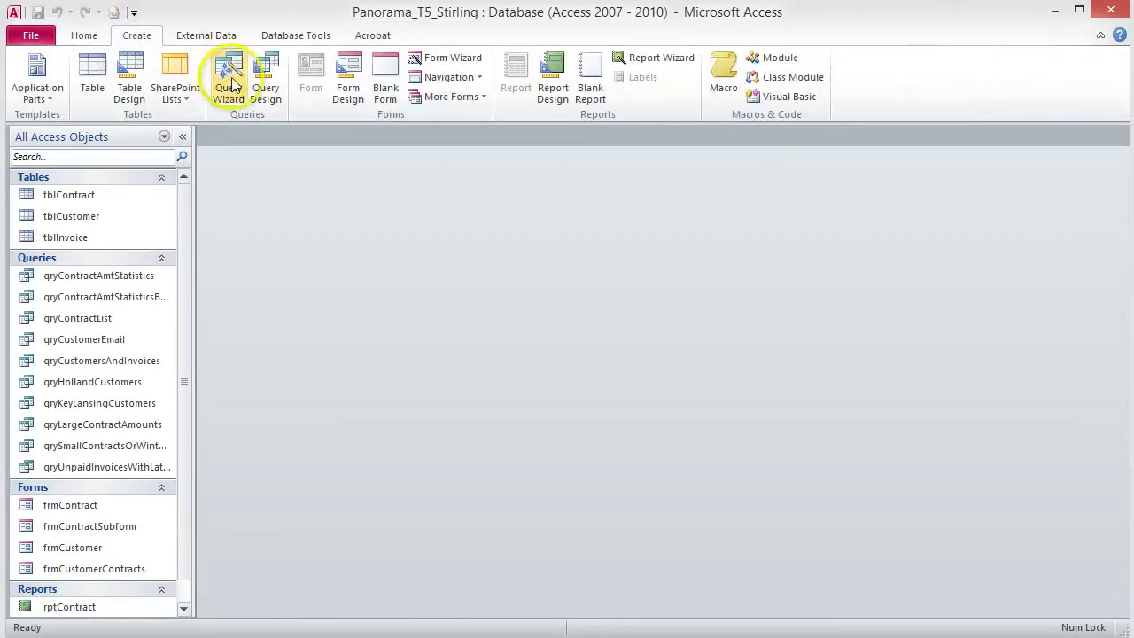
{"action": "left_click", "coordinate": [263, 95]}
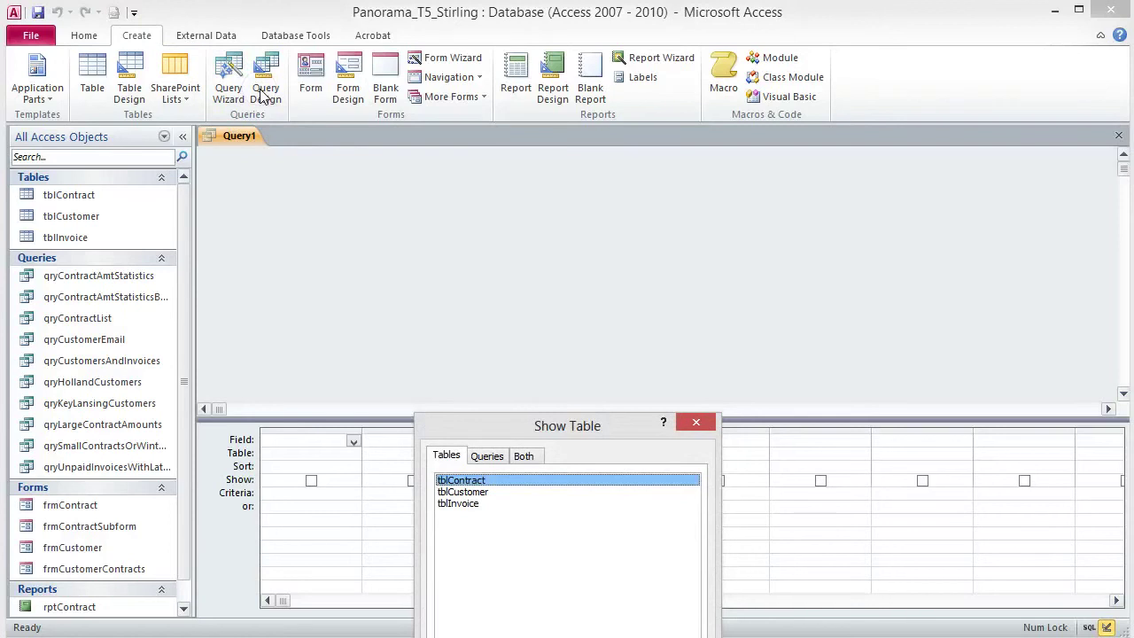
{"action": "left_click_drag", "start_coordinate": [590, 427], "coordinate": [571, 227]}
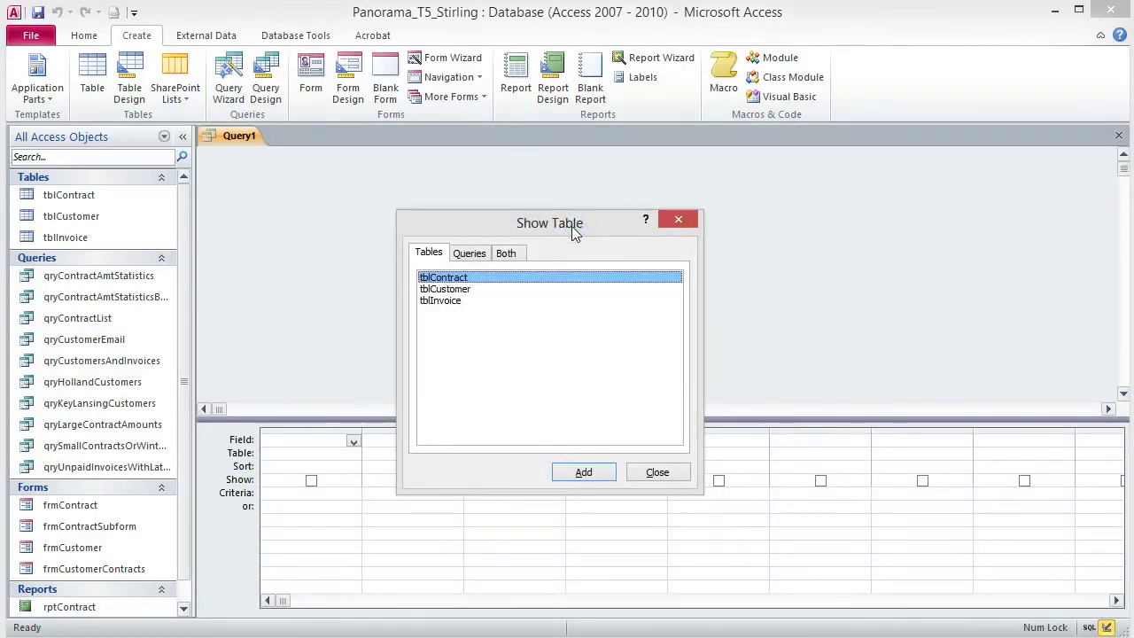
{"action": "left_click", "coordinate": [459, 289]}
{"action": "left_click", "coordinate": [583, 470]}
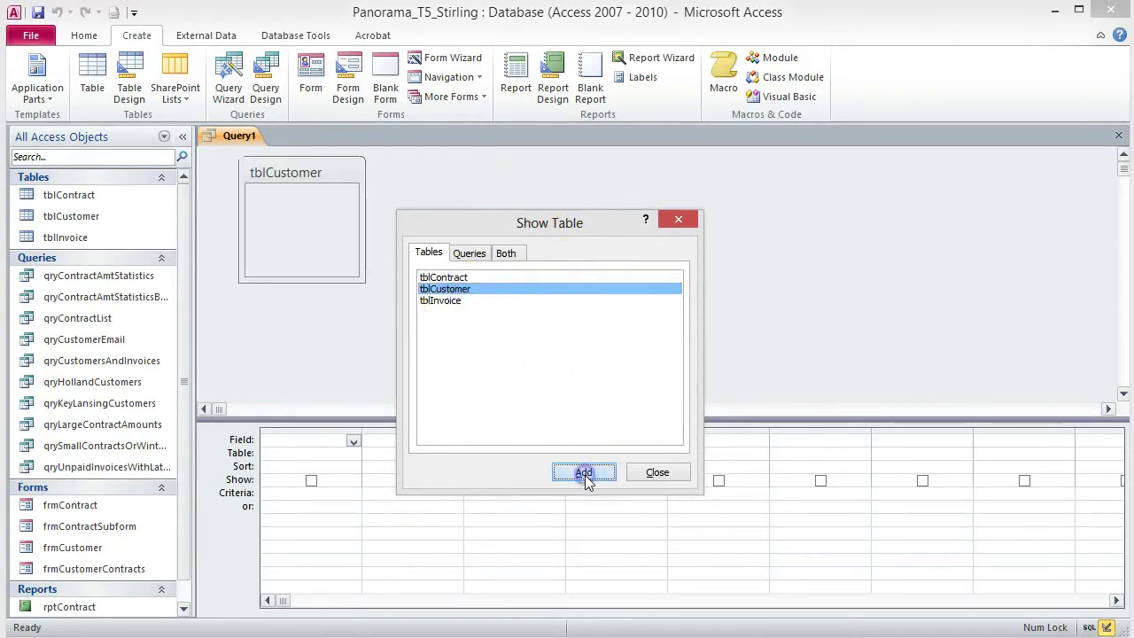
{"action": "left_click", "coordinate": [657, 472]}
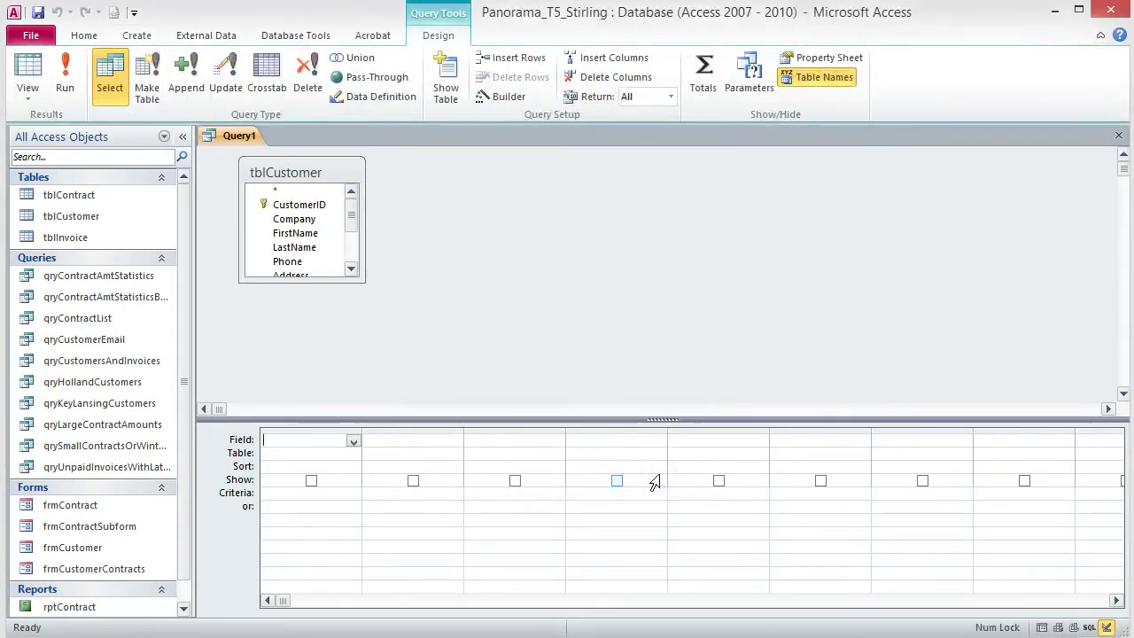
Add all fields of tblCustomer to the query design grid.
{"action": "double_click", "coordinate": [310, 177]}
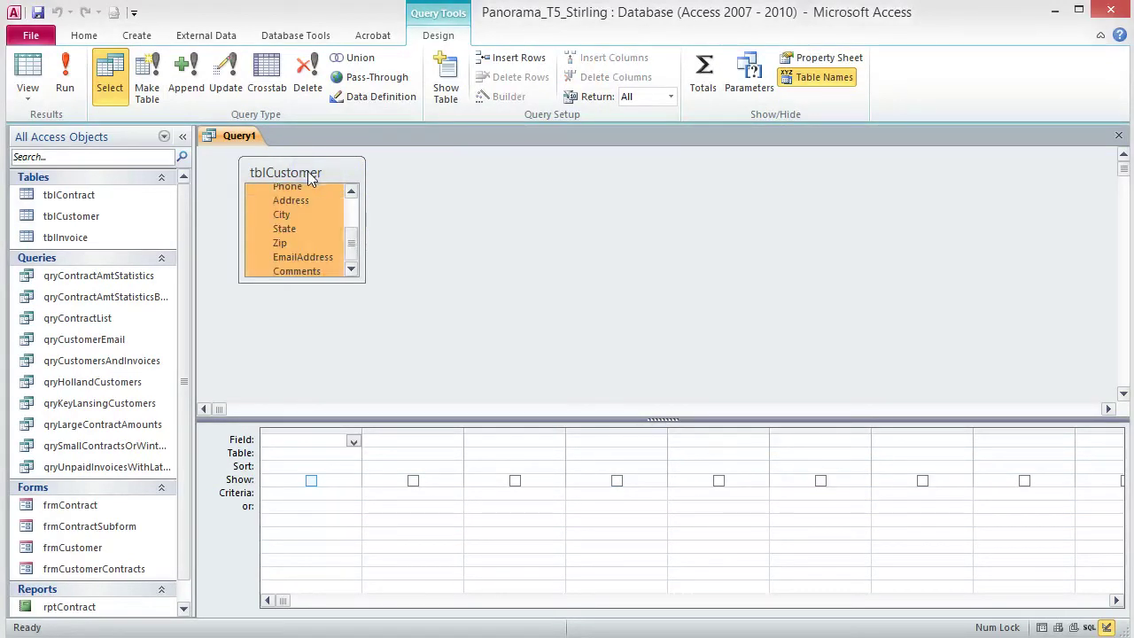
{"action": "left_click", "coordinate": [298, 202]}
{"action": "left_click_drag", "start_coordinate": [298, 202], "coordinate": [322, 443]}
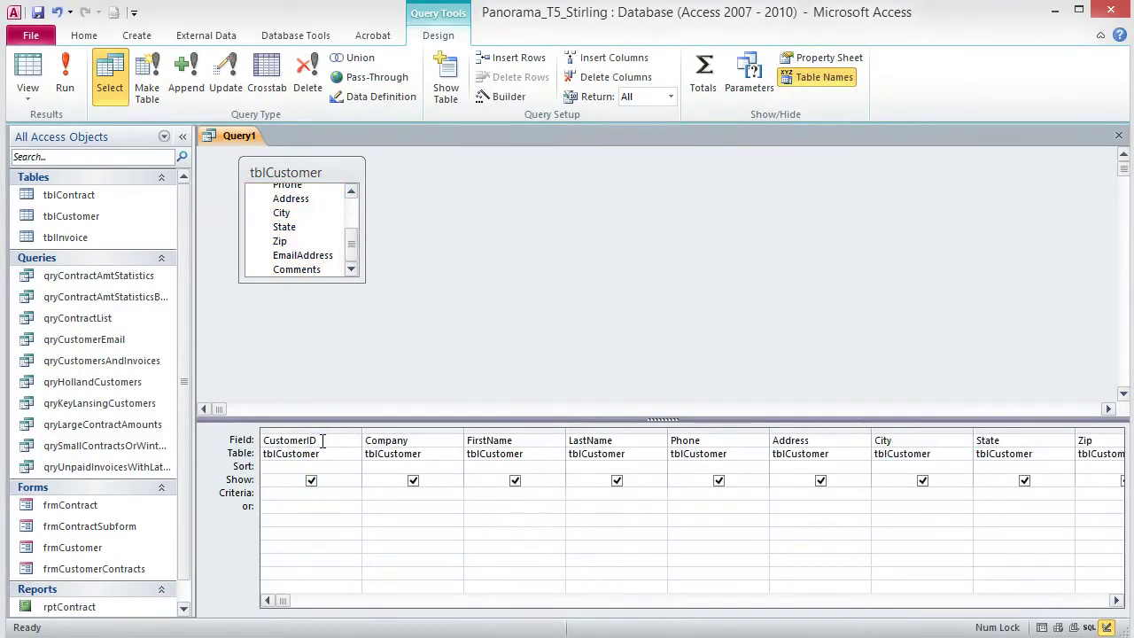
Set the Phone field's criterion to Like "616*".
{"action": "left_click", "coordinate": [684, 492]}
{"action": "type", "text": "L"}
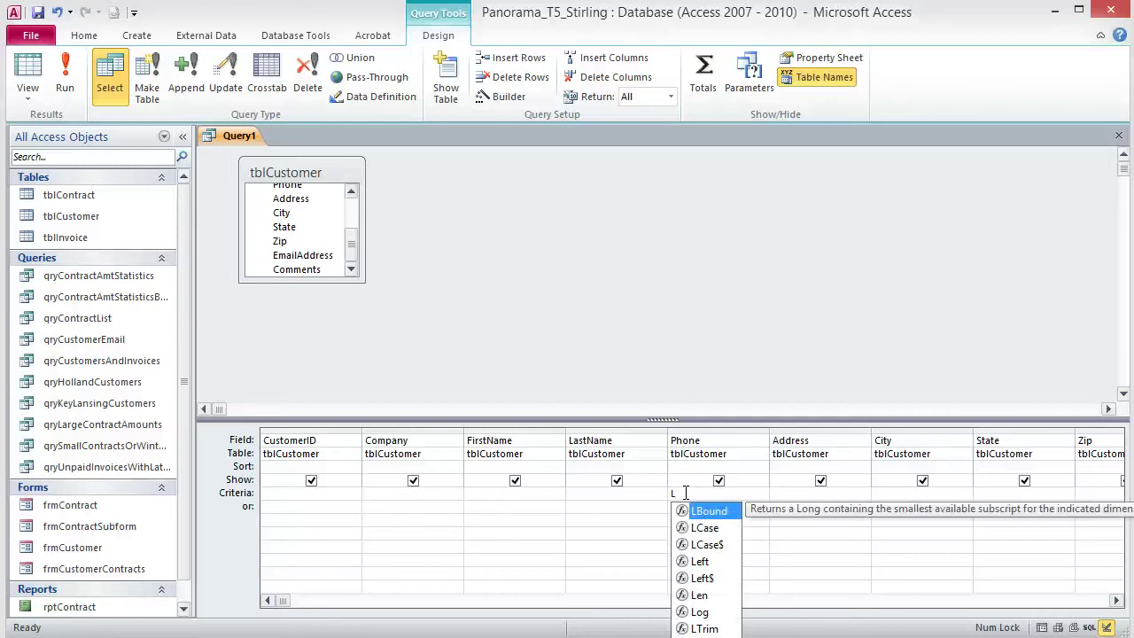
{"action": "type", "text": "ike"}
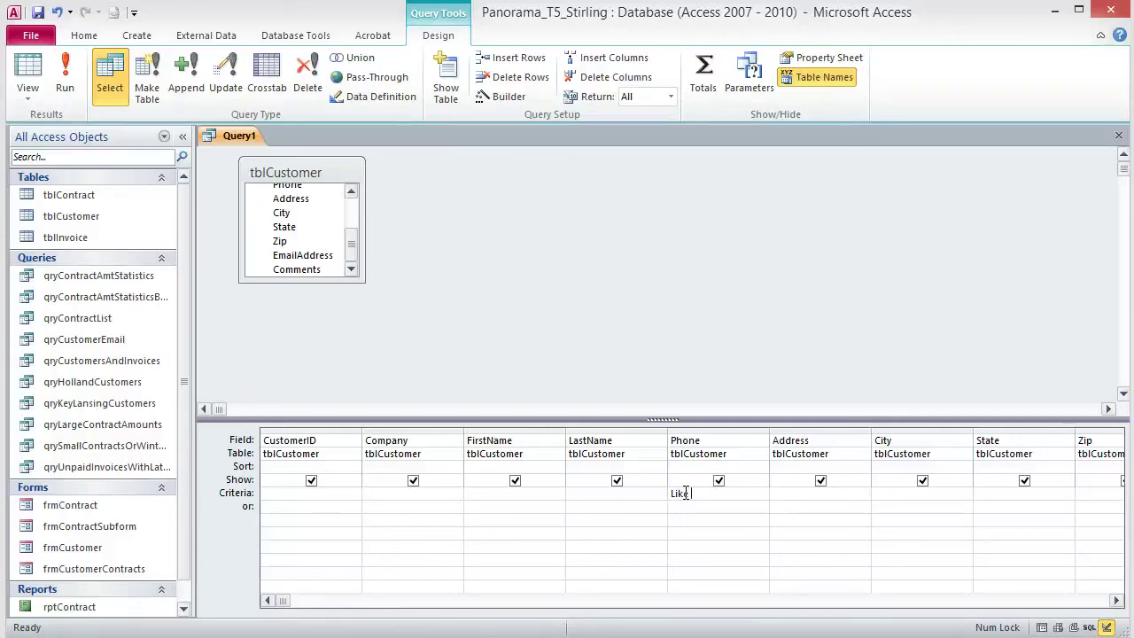
{"action": "type", "text": "\"616*"}
Save the query as qry616AreaCode and run it.
{"action": "left_click", "coordinate": [38, 12]}
{"action": "type", "text": "qry616AreaCode"}
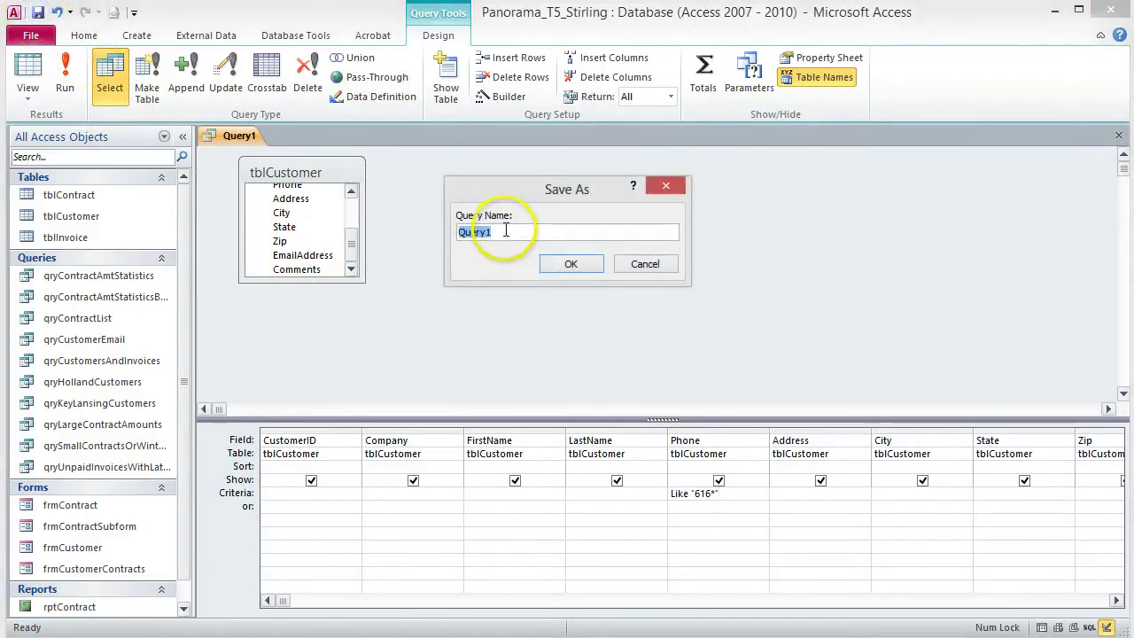
{"action": "left_click", "coordinate": [577, 267]}
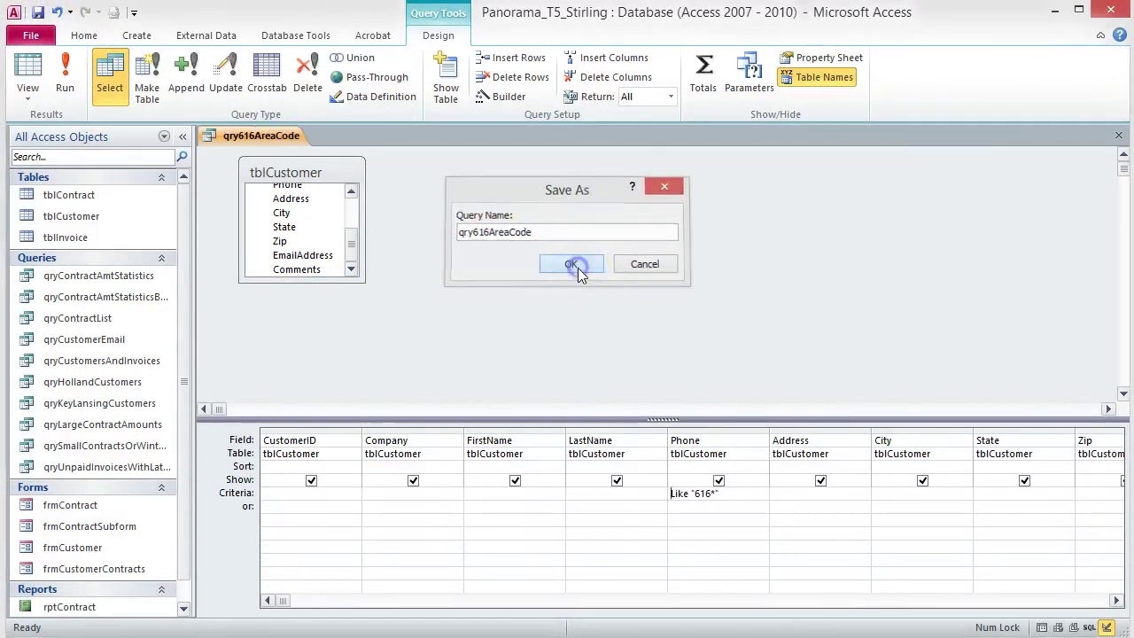
{"action": "left_click", "coordinate": [64, 87]}
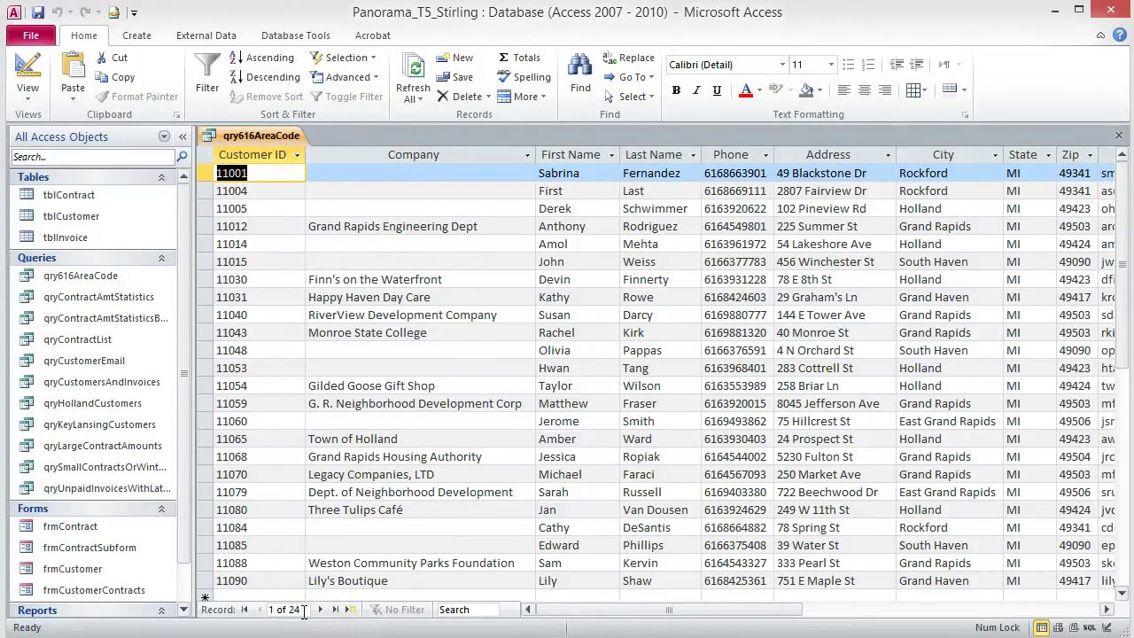
Replace the placeholder first and last name in the second record with the student's own name, and save and close the query.
{"action": "left_click", "coordinate": [571, 192]}
{"action": "key", "text": "BackSpace"}
{"action": "key", "text": "BackSpace"}
{"action": "key", "text": "BackSpace"}
{"action": "key", "text": "BackSpace"}
{"action": "key", "text": "BackSpace"}
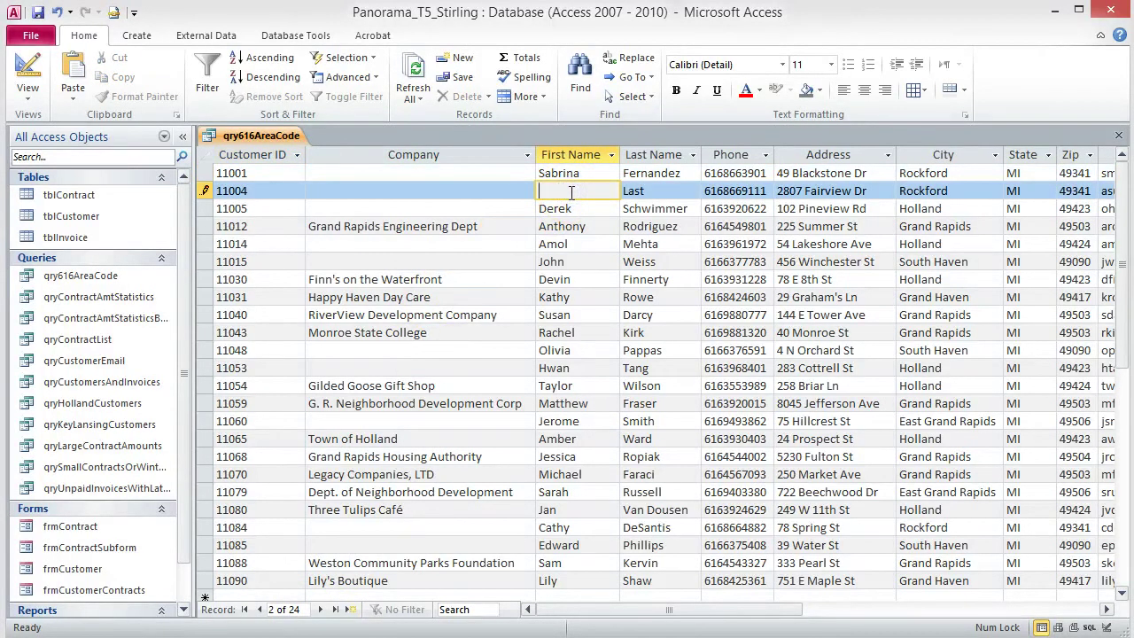
{"action": "type", "text": "Anna"}
{"action": "key", "text": "Tab"}
{"action": "type", "text": "St"}
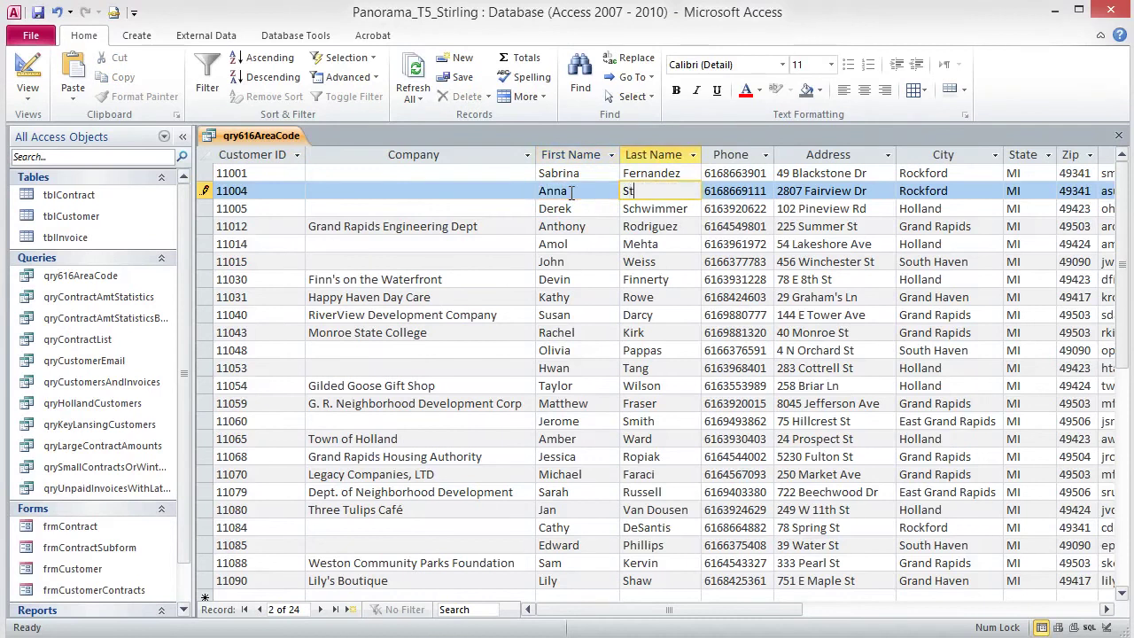
{"action": "type", "text": "irling"}
{"action": "key", "text": "Tab"}
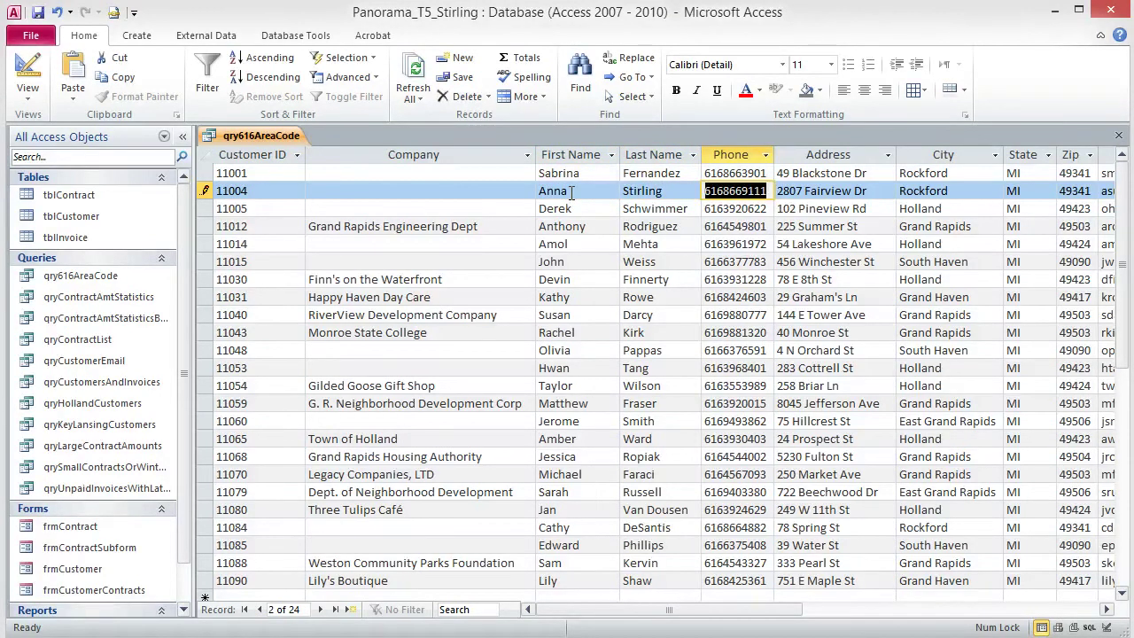
{"action": "left_click", "coordinate": [37, 13]}
{"action": "left_click", "coordinate": [1117, 139]}
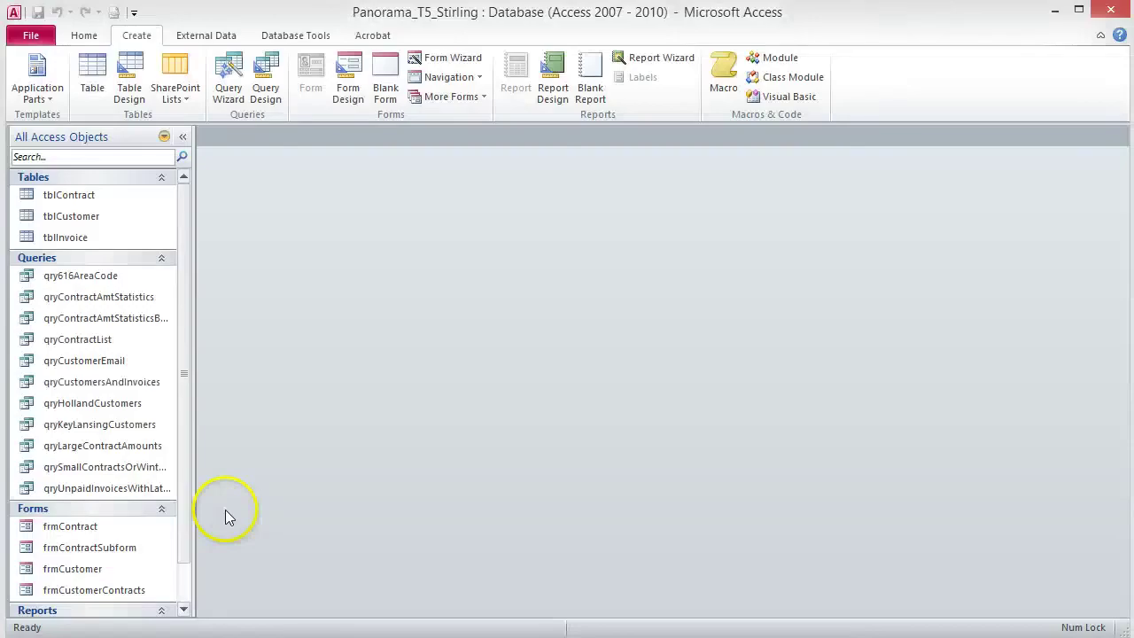
Copy the qry616AreaCode query and paste it as a new query named qryHollandRockfordSaugatackCustomers.
{"action": "right_click", "coordinate": [100, 282]}
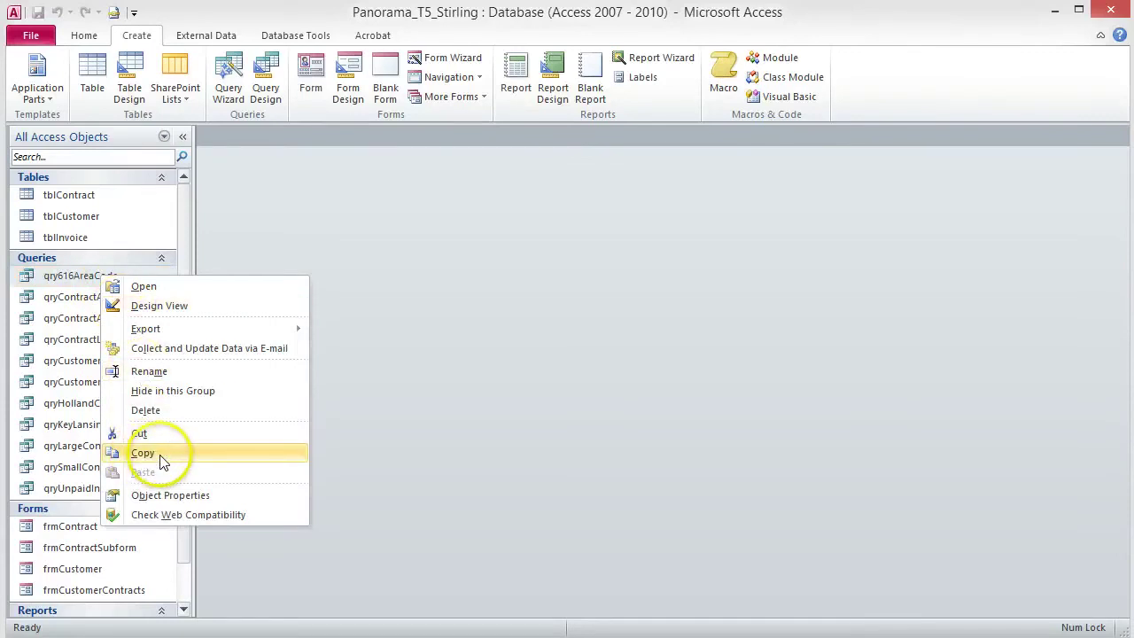
{"action": "left_click", "coordinate": [145, 456]}
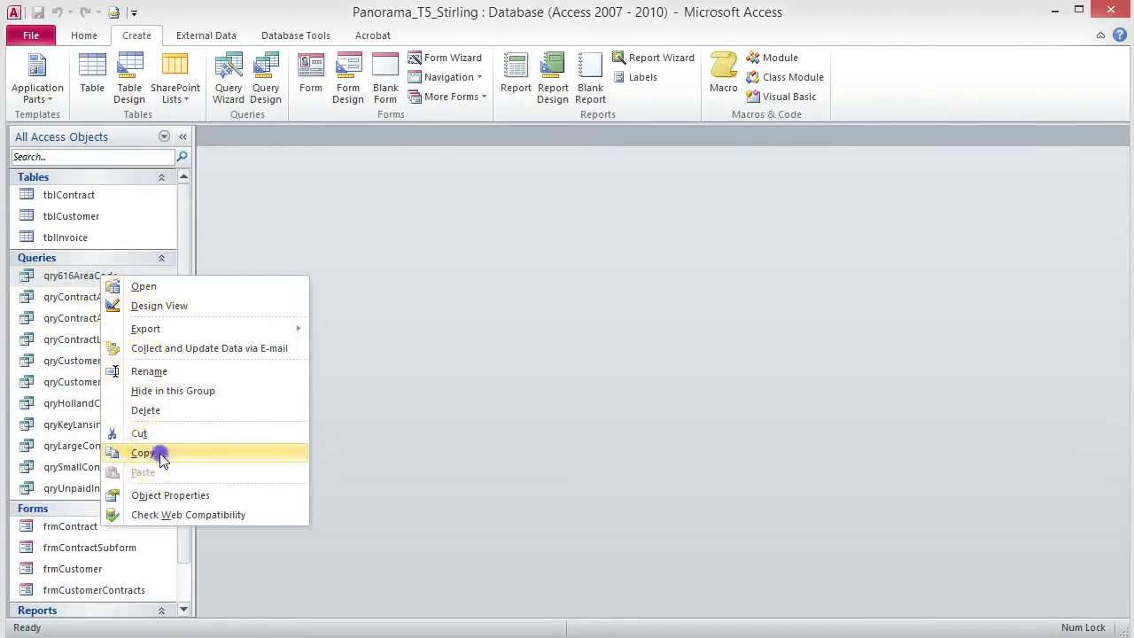
{"action": "left_click", "coordinate": [86, 35]}
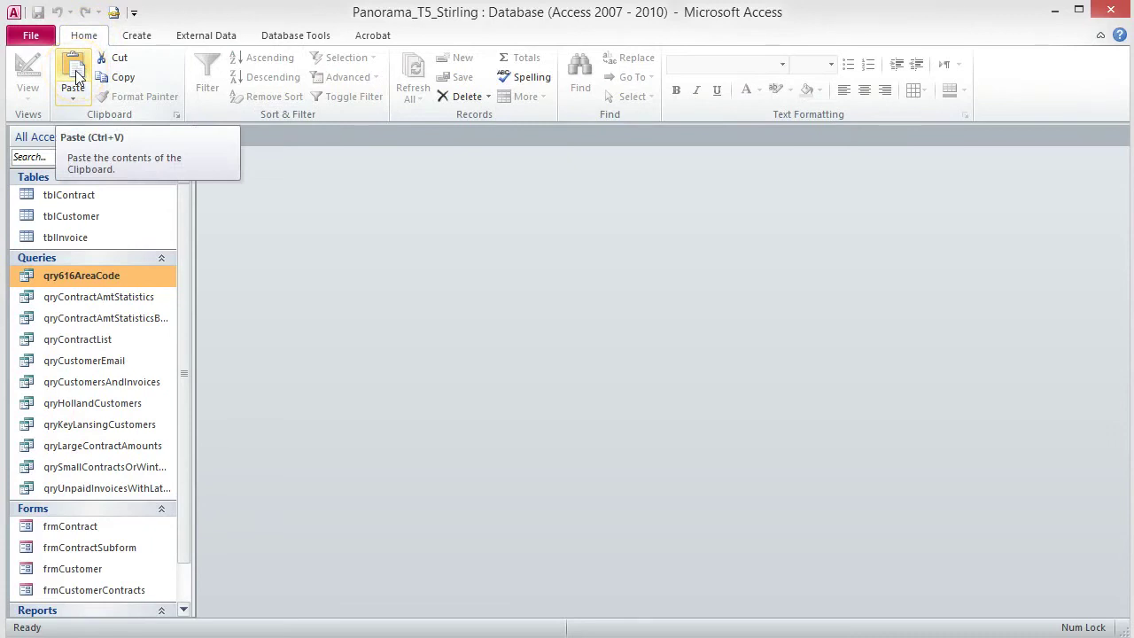
{"action": "left_click", "coordinate": [76, 71]}
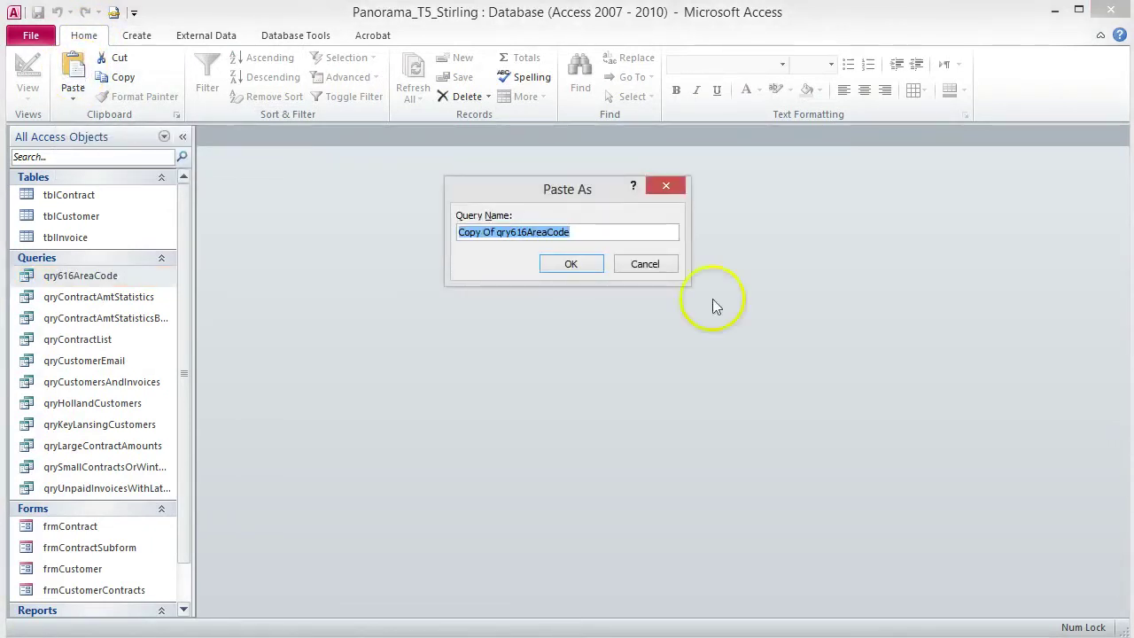
{"action": "left_click_drag", "start_coordinate": [584, 232], "coordinate": [425, 233]}
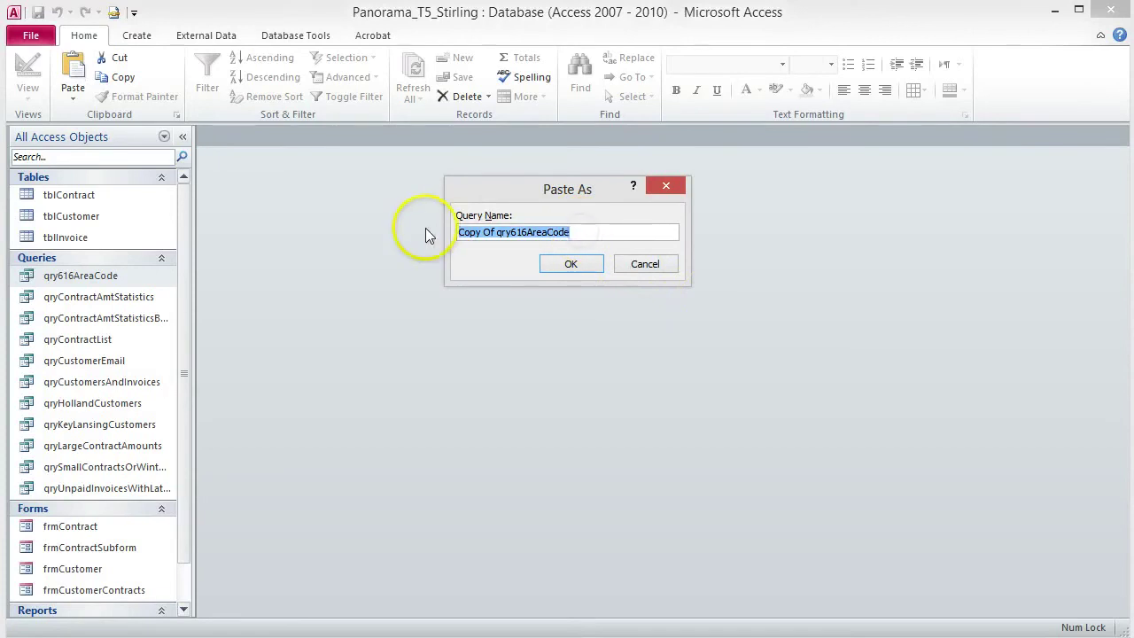
{"action": "key", "text": "ctrl+v"}
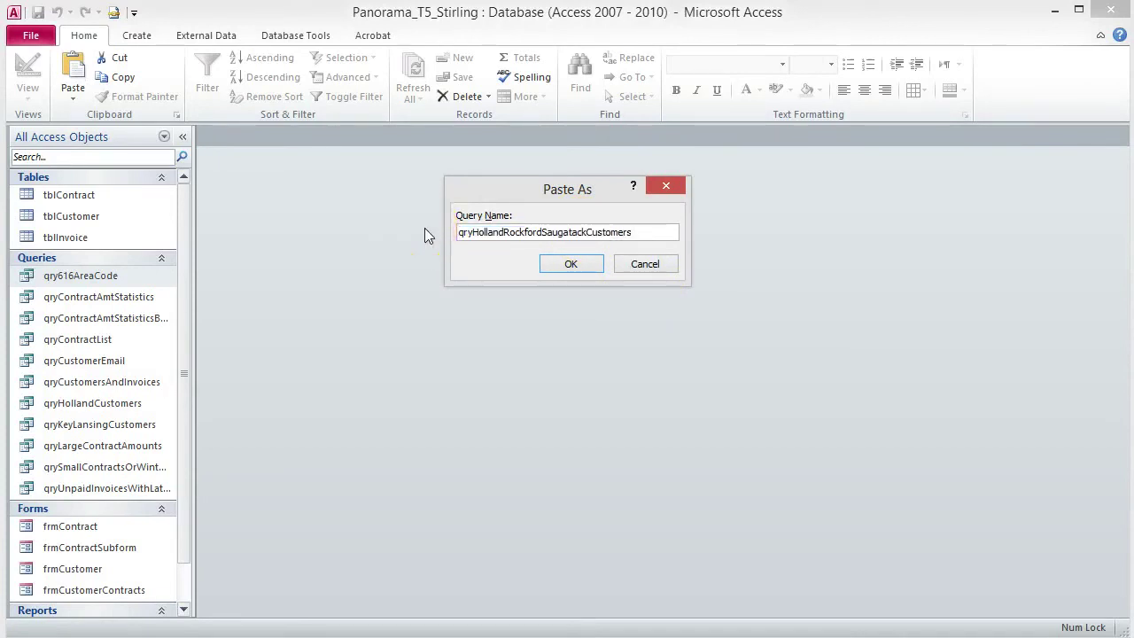
{"action": "left_click", "coordinate": [591, 267]}
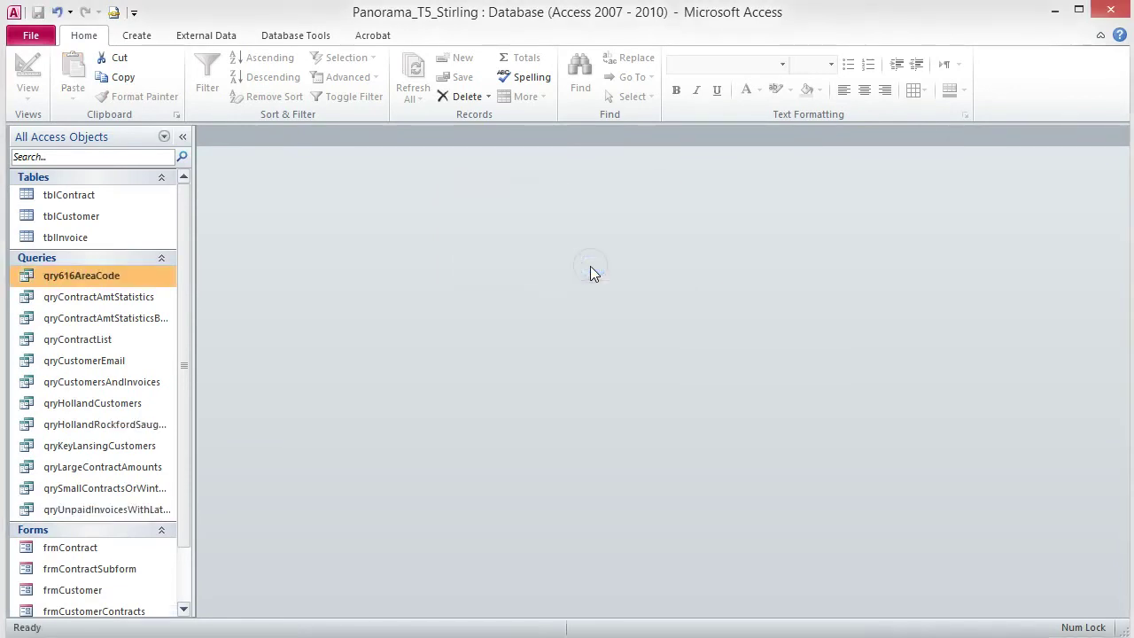
Open qryHollandRockfordSaugatackCustomers in Design view and clear the Phone field's criterion.
{"action": "double_click", "coordinate": [113, 424]}
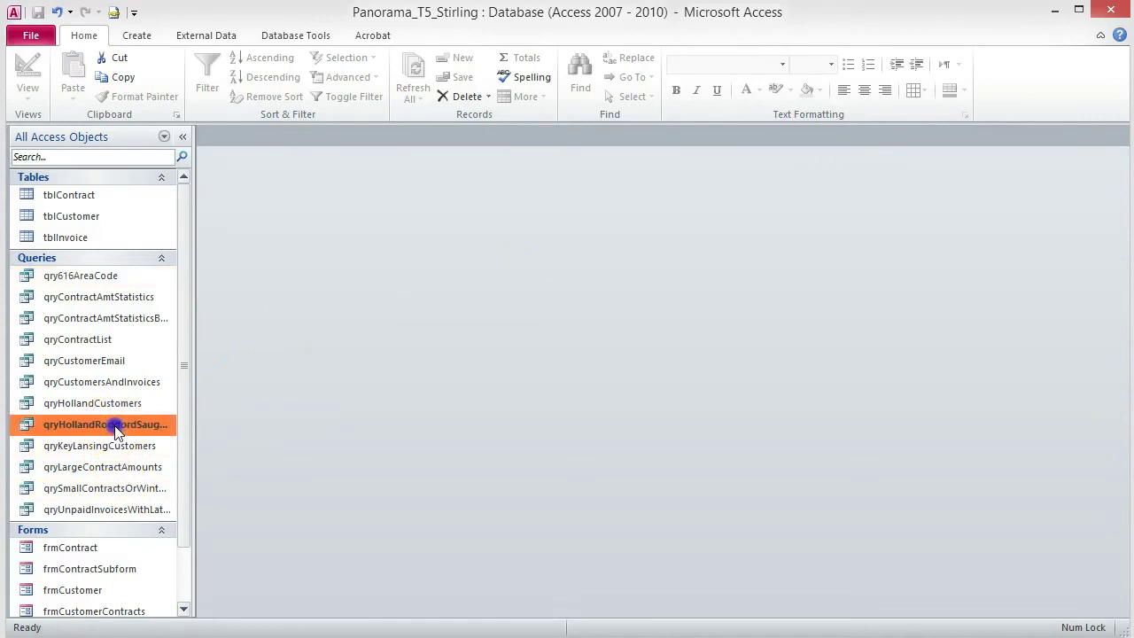
{"action": "left_click", "coordinate": [27, 64]}
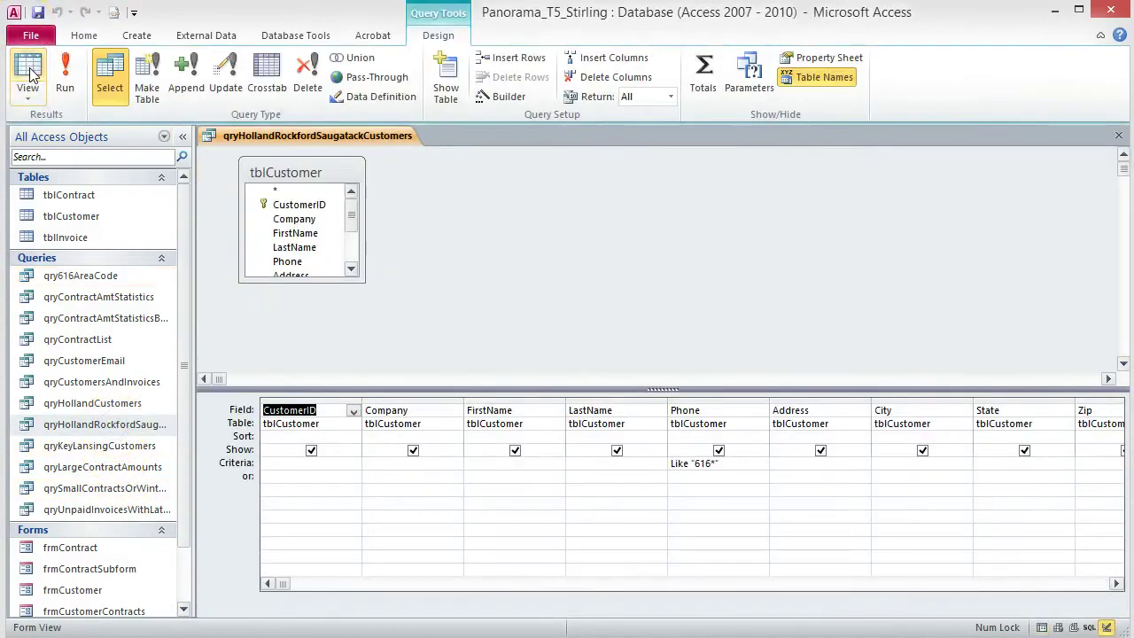
{"action": "left_click", "coordinate": [730, 464]}
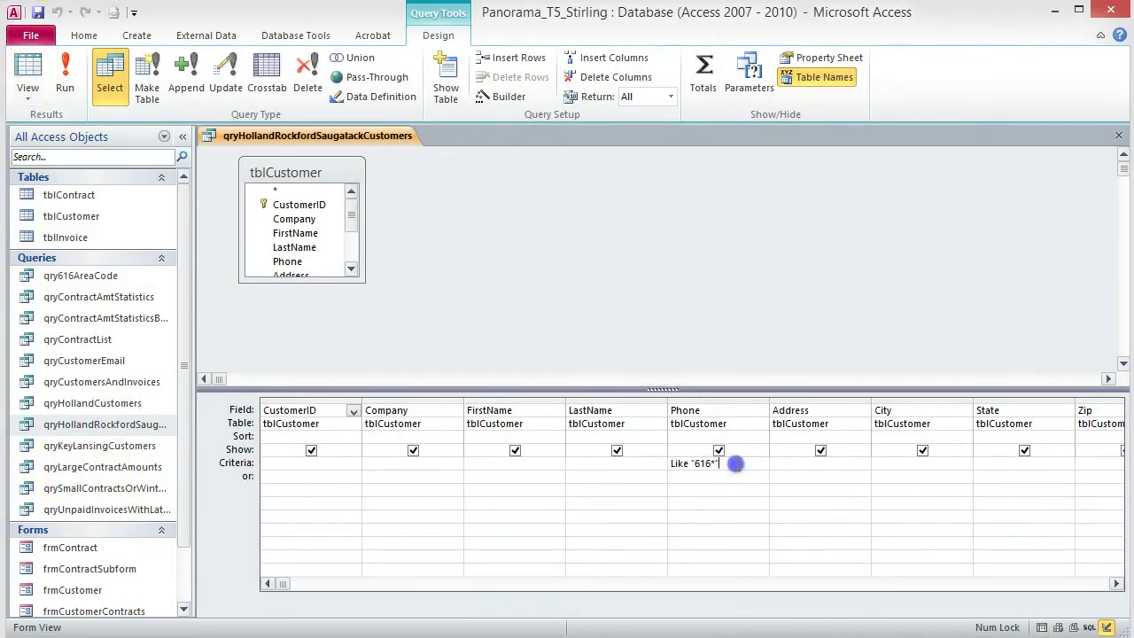
{"action": "left_click_drag", "start_coordinate": [731, 462], "coordinate": [661, 463]}
{"action": "key", "text": "Delete"}
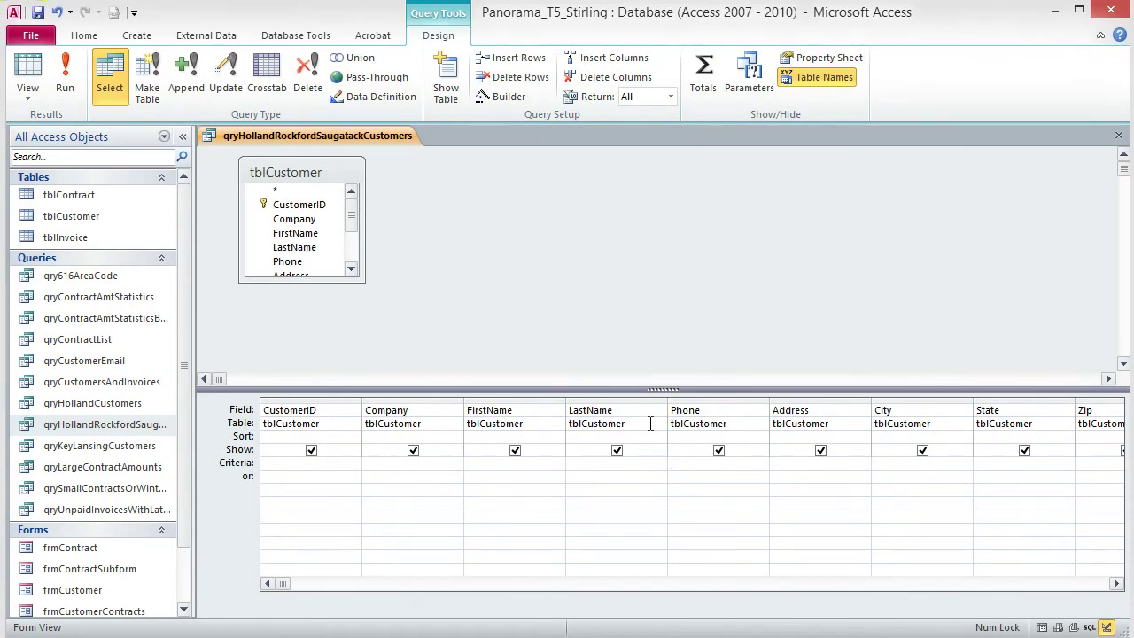
Set the City field's criterion to In ("Holland","Rockford","Saugatuck") and run the query.
{"action": "right_click", "coordinate": [894, 463]}
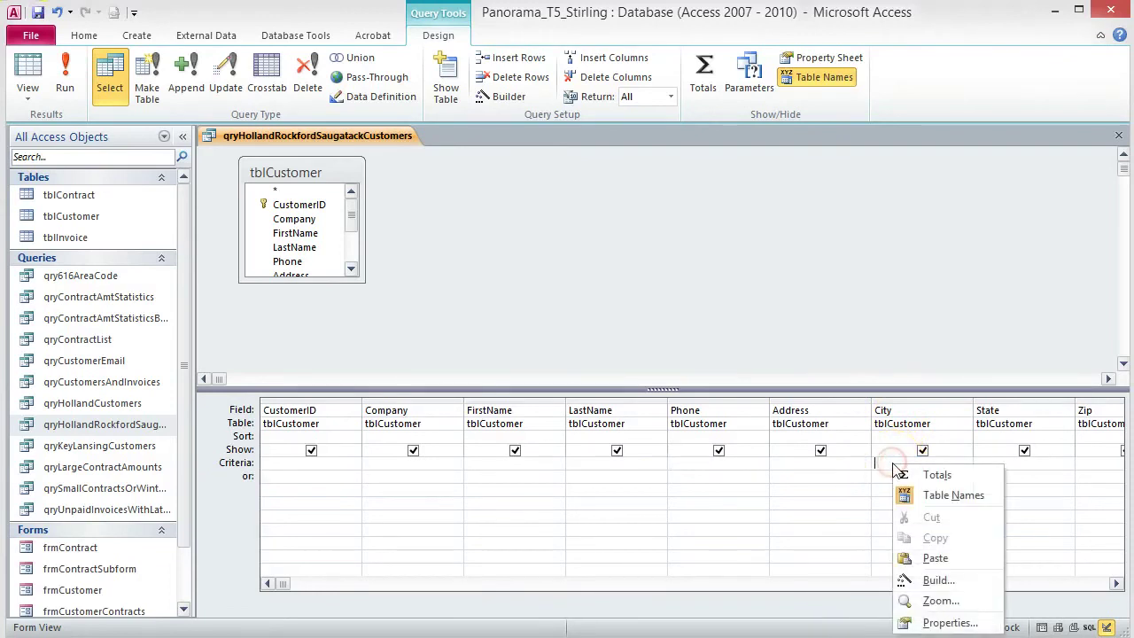
{"action": "left_click", "coordinate": [937, 601]}
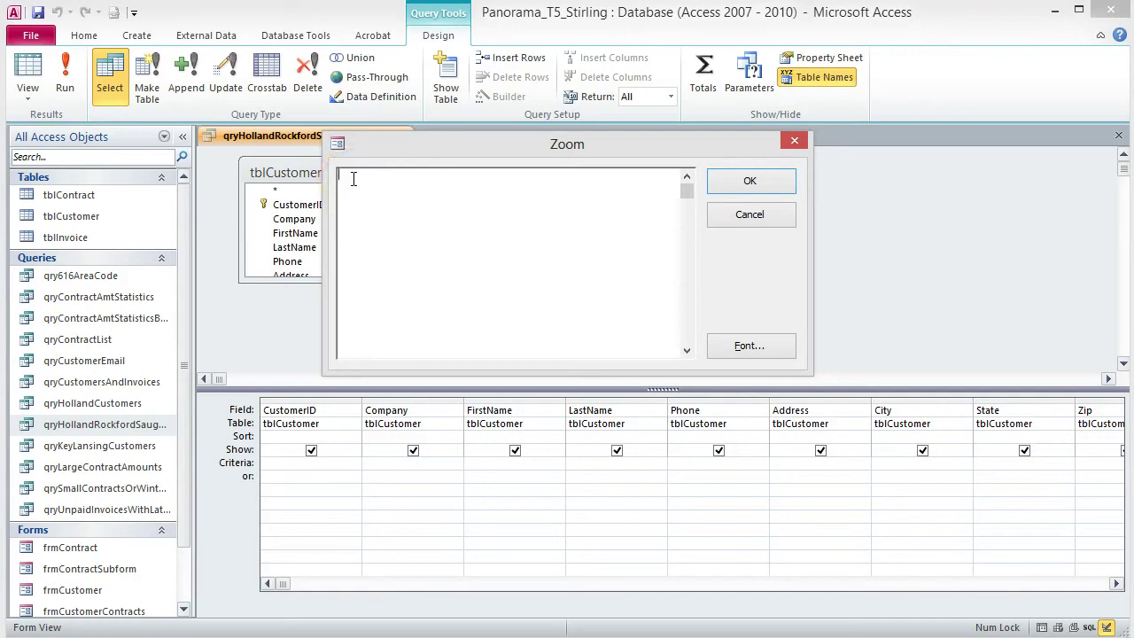
{"action": "type", "text": "(\"Holland\",\"Rockford\",\"Saugatuck\")"}
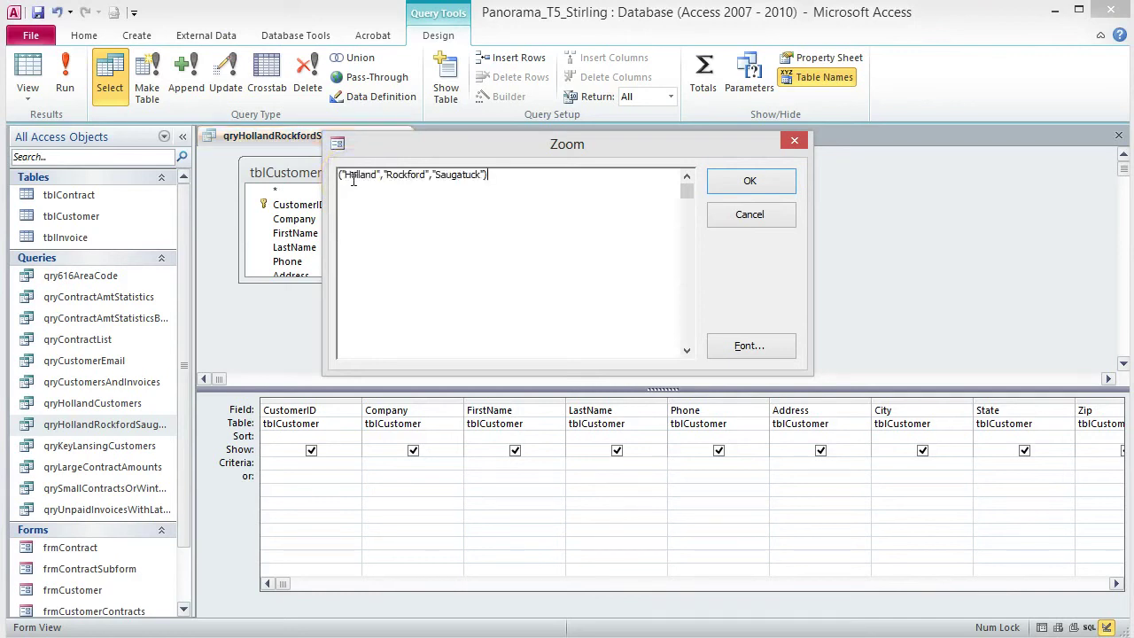
{"action": "left_click", "coordinate": [339, 175]}
{"action": "type", "text": "In"}
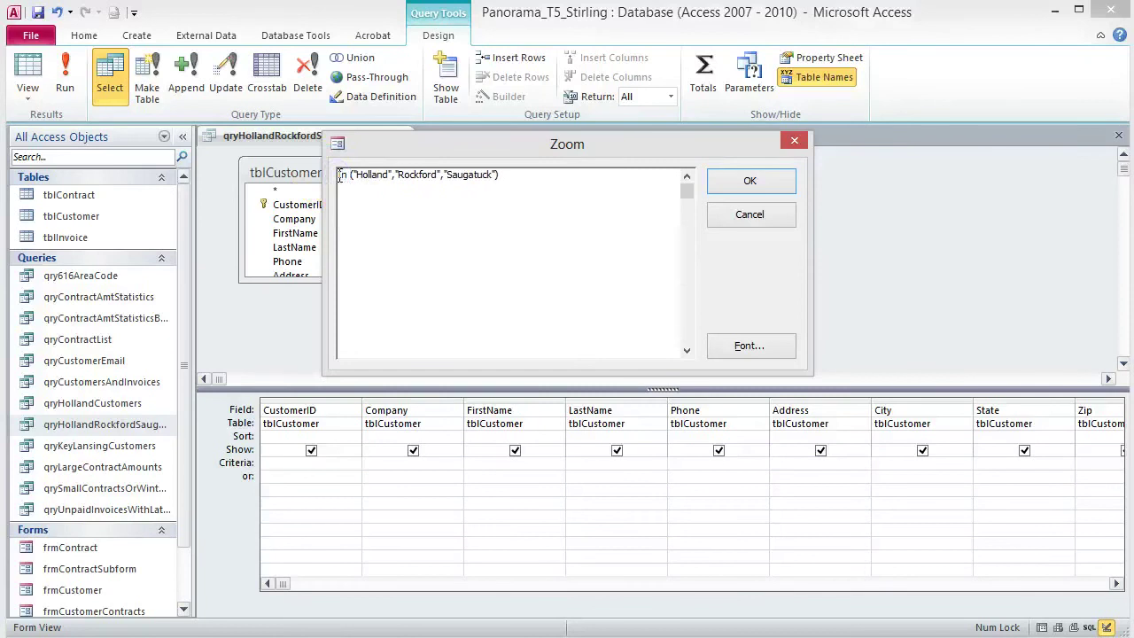
{"action": "left_click", "coordinate": [545, 173]}
{"action": "left_click", "coordinate": [779, 183]}
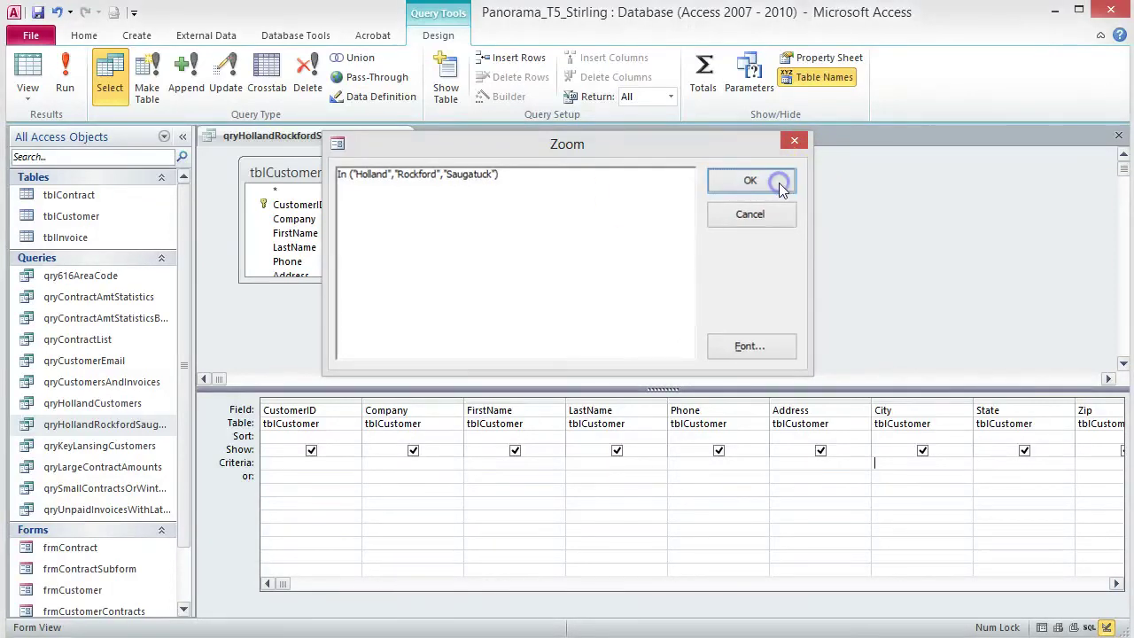
{"action": "left_click", "coordinate": [65, 76]}
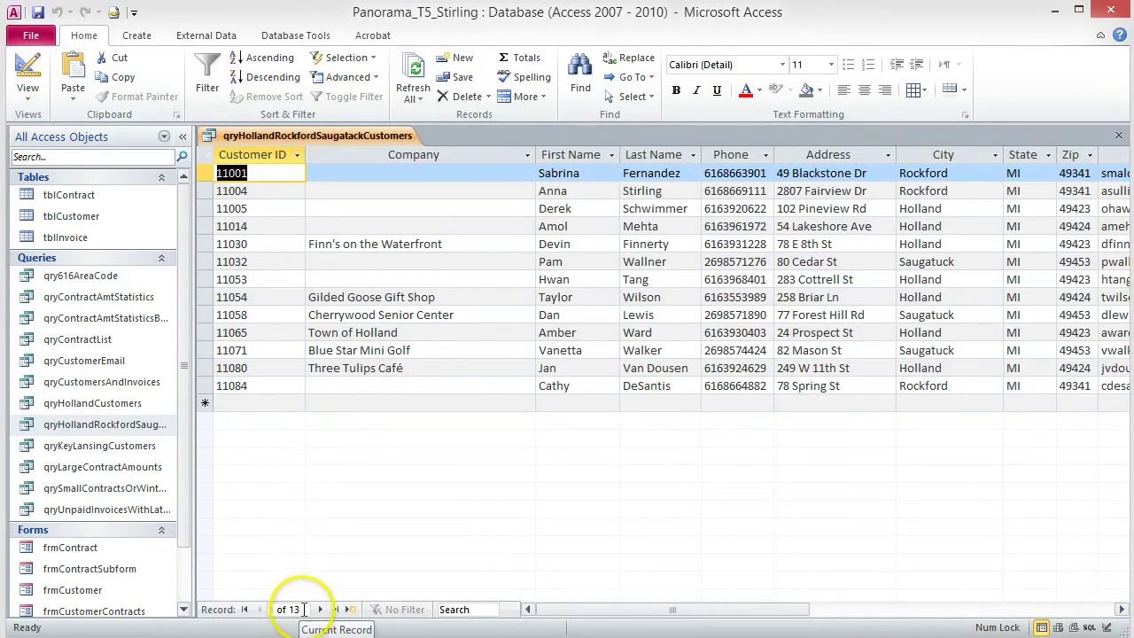
{"action": "left_click", "coordinate": [303, 609]}
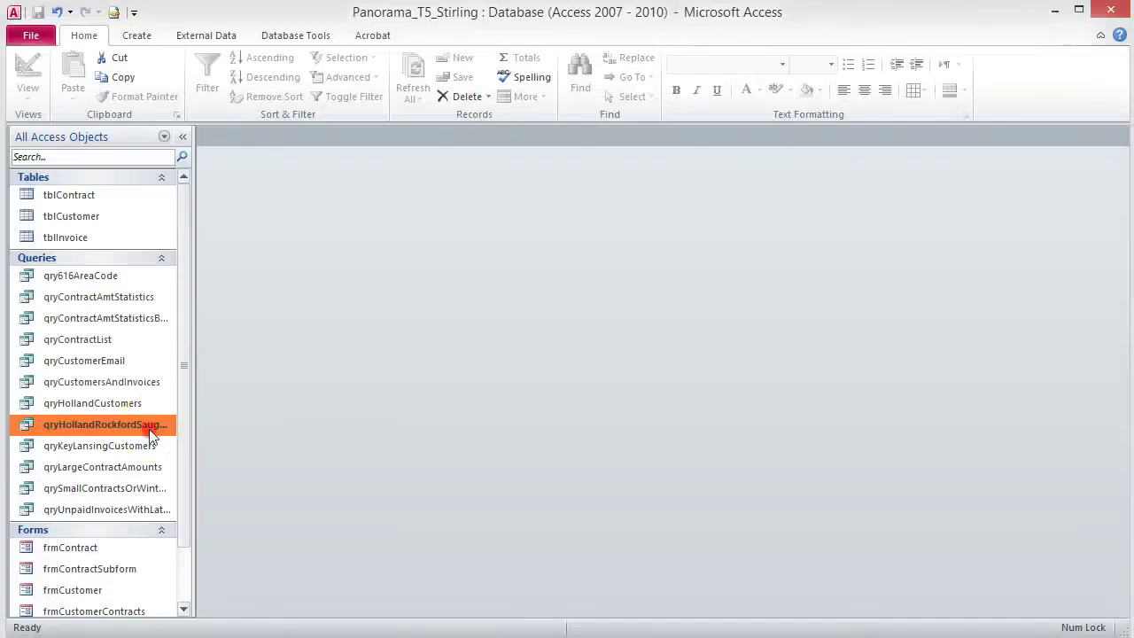
Copy the qryHollandRockfordSaugatackCustomers query and paste it as a new query named qryNonHollandRockfordSaugatackCustomers.
{"action": "right_click", "coordinate": [148, 428]}
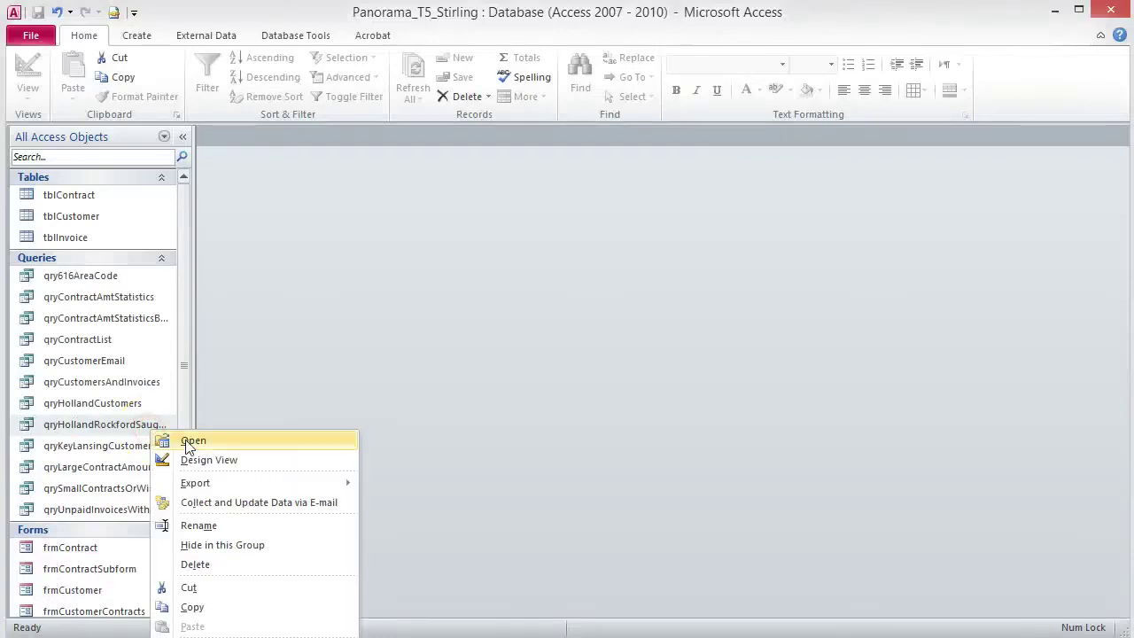
{"action": "left_click", "coordinate": [191, 606]}
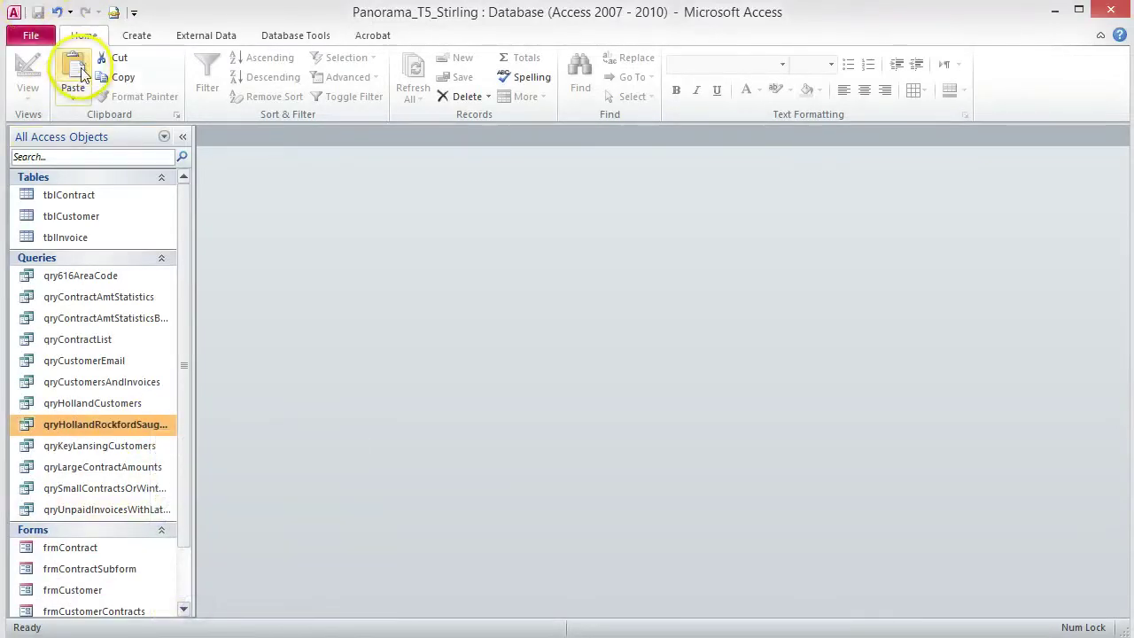
{"action": "left_click", "coordinate": [83, 72]}
{"action": "left_click", "coordinate": [498, 232]}
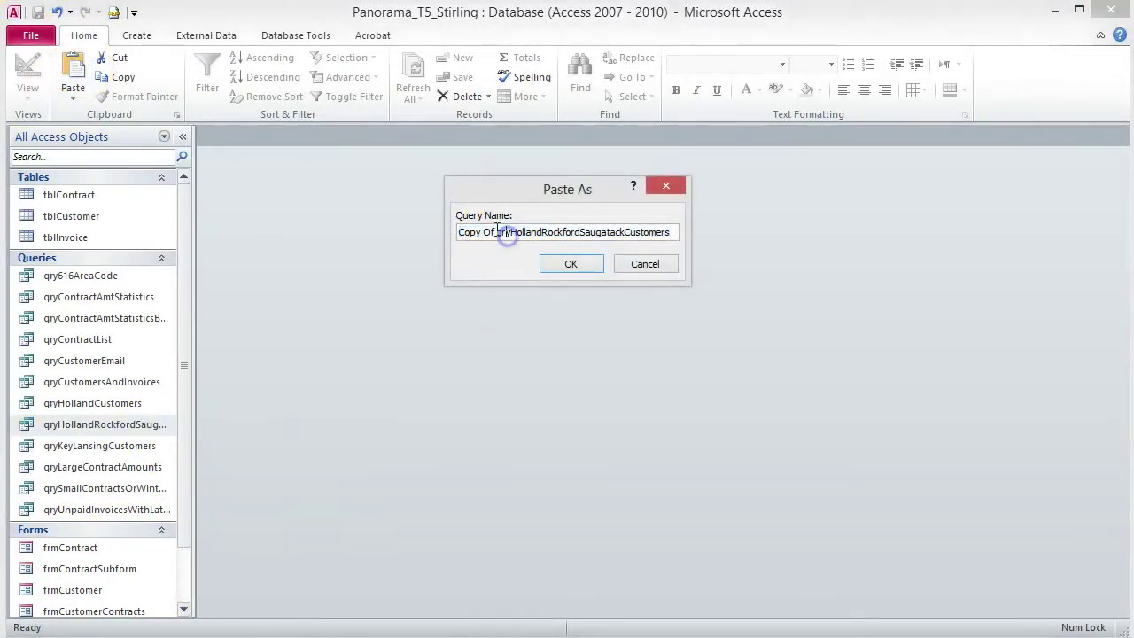
{"action": "left_click_drag", "start_coordinate": [499, 232], "coordinate": [390, 219]}
{"action": "key", "text": "Delete"}
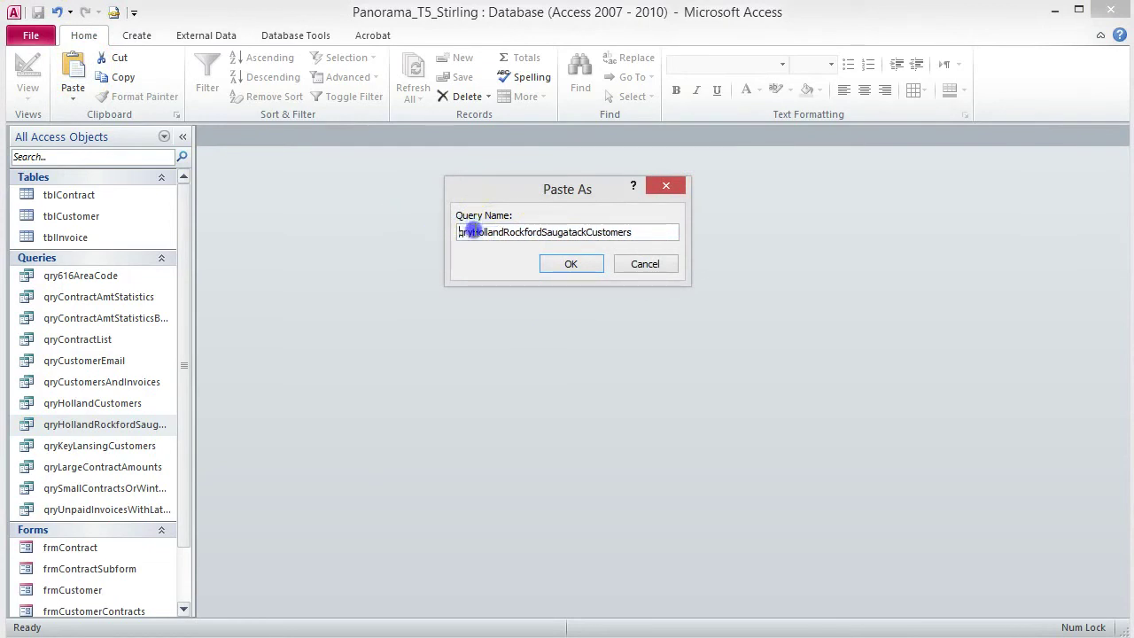
{"action": "type", "text": "Non"}
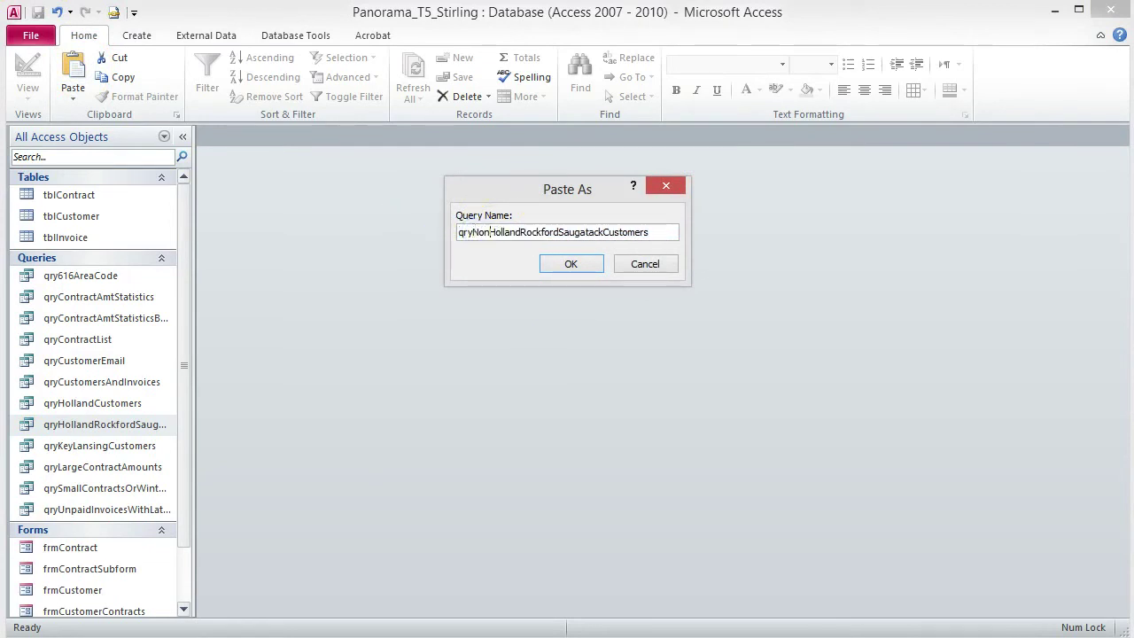
{"action": "left_click", "coordinate": [565, 271]}
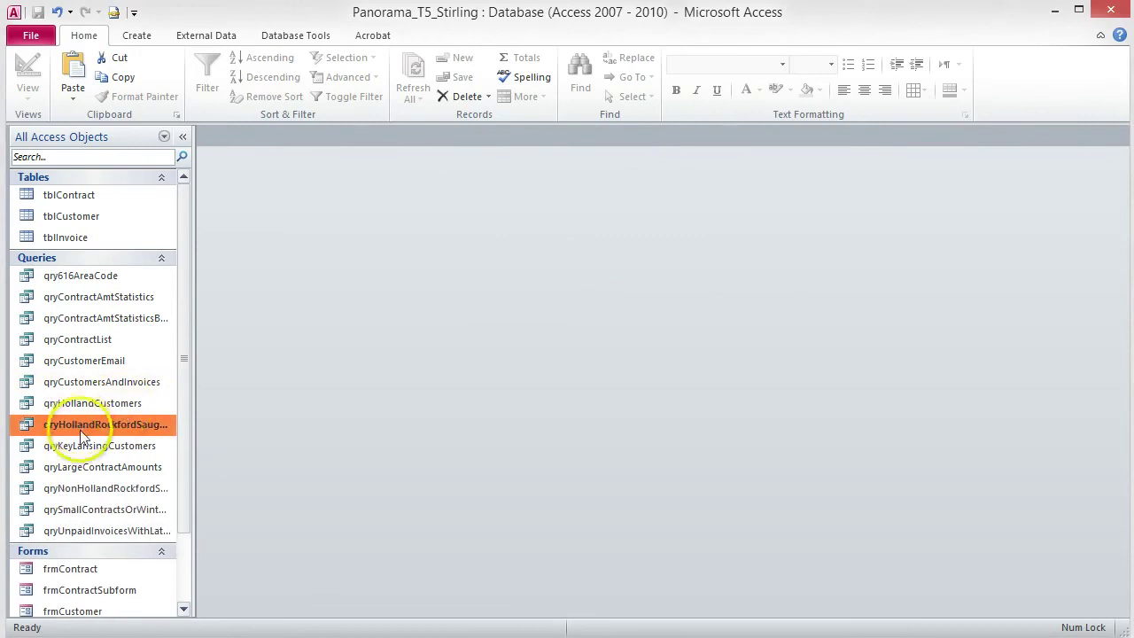
Open qryNonHollandRockfordSaugatackCustomers in Design view and change its City criterion to Not In ("Holland","Rockford","Saugatuck").
{"action": "double_click", "coordinate": [76, 488]}
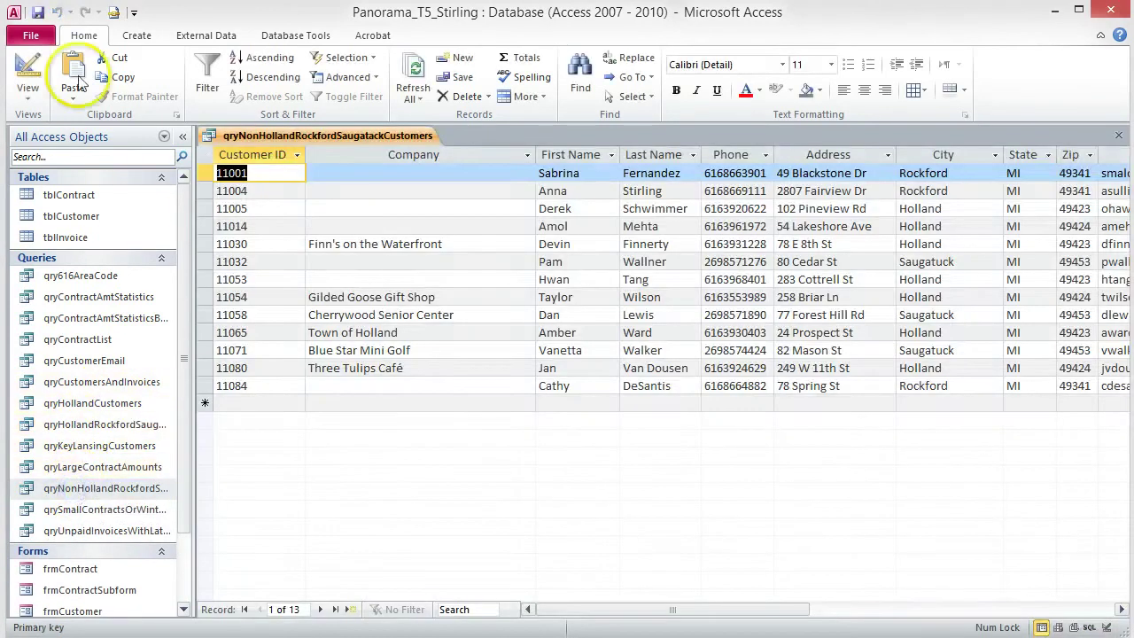
{"action": "left_click", "coordinate": [27, 66]}
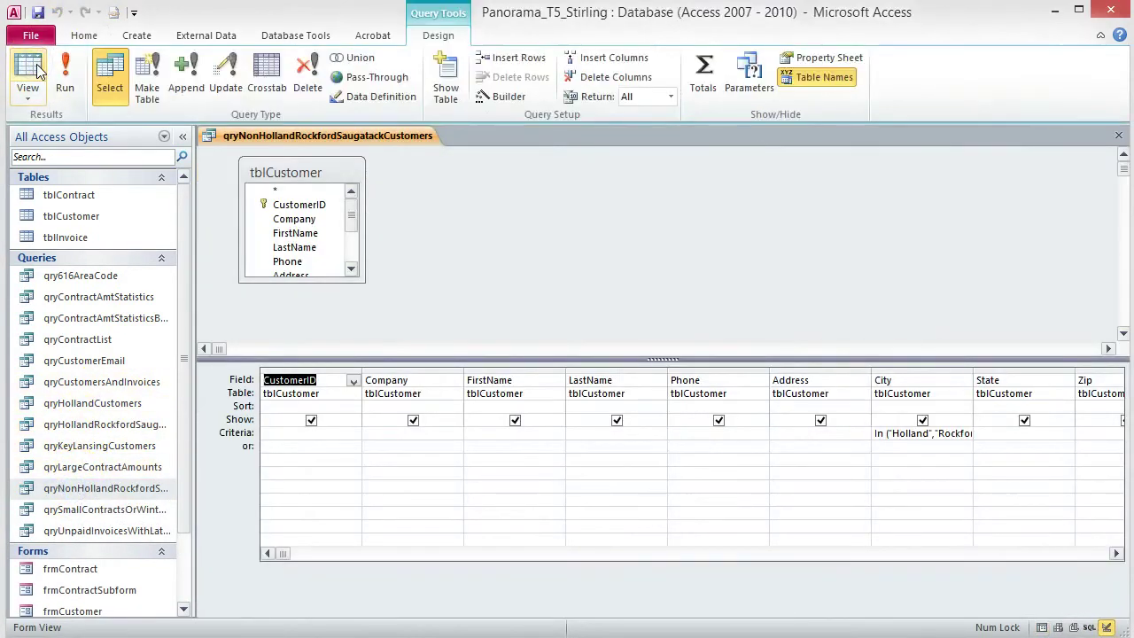
{"action": "right_click", "coordinate": [900, 433]}
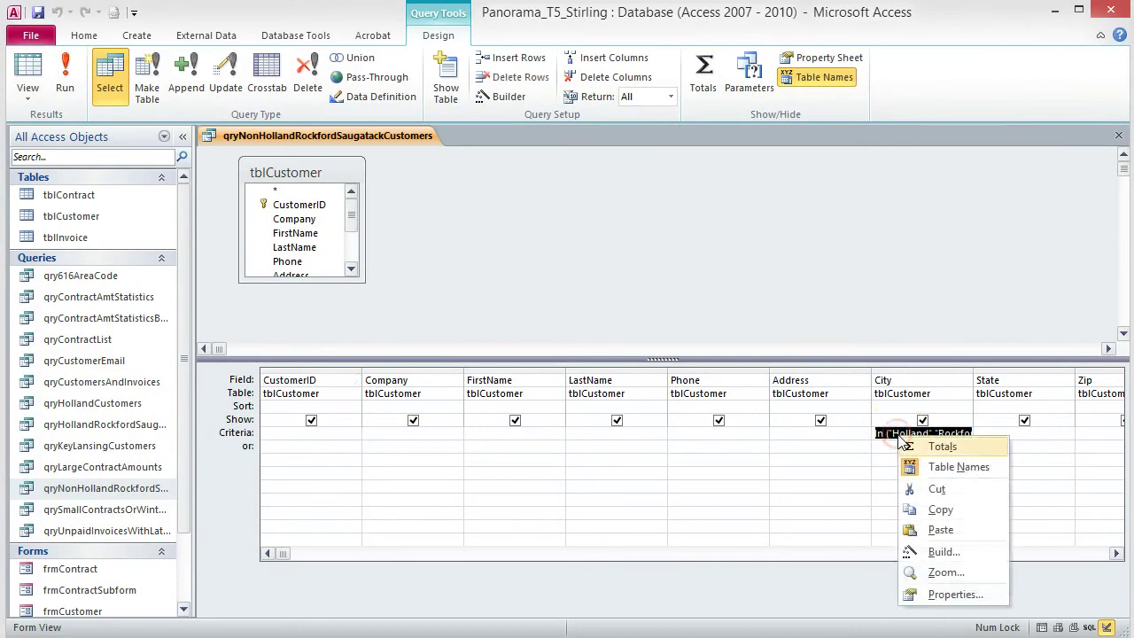
{"action": "left_click", "coordinate": [945, 572]}
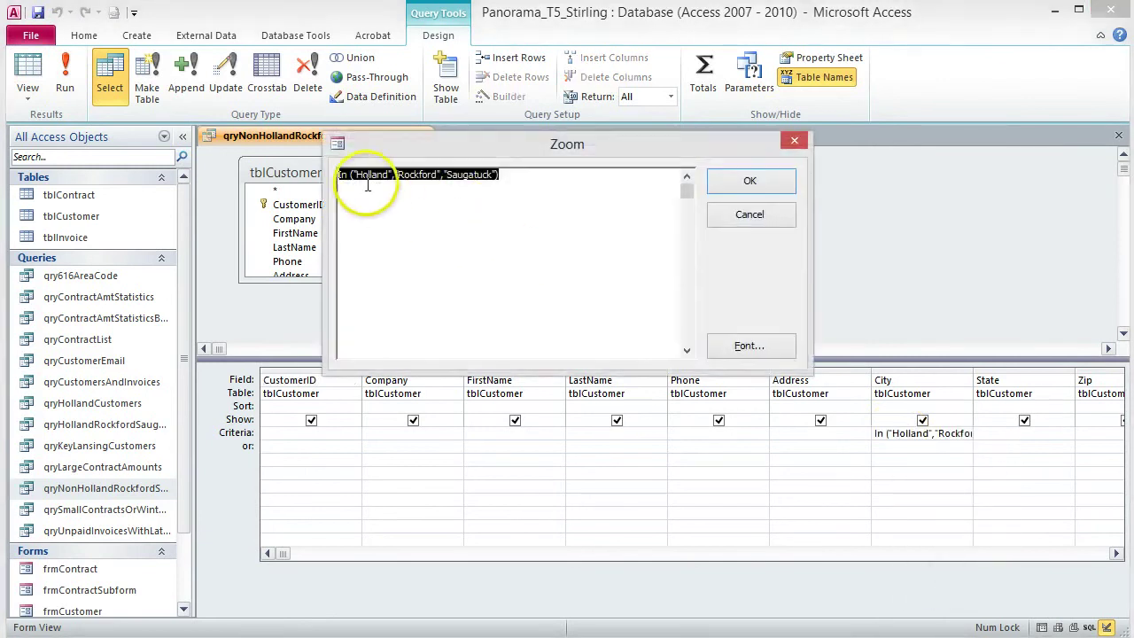
{"action": "left_click", "coordinate": [339, 175]}
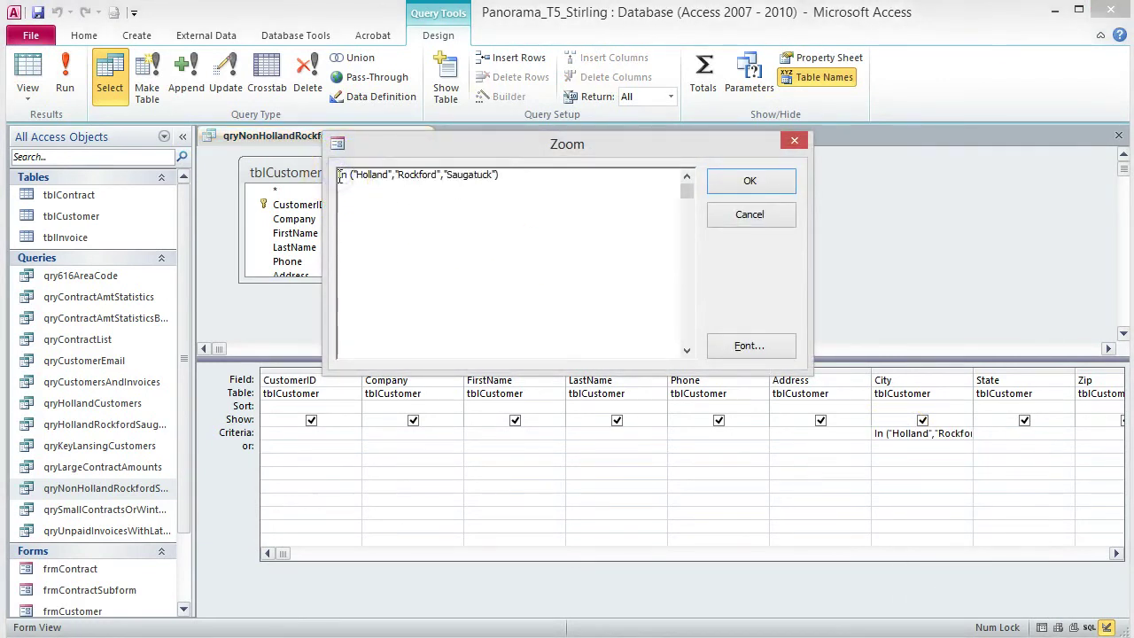
{"action": "type", "text": "Not"}
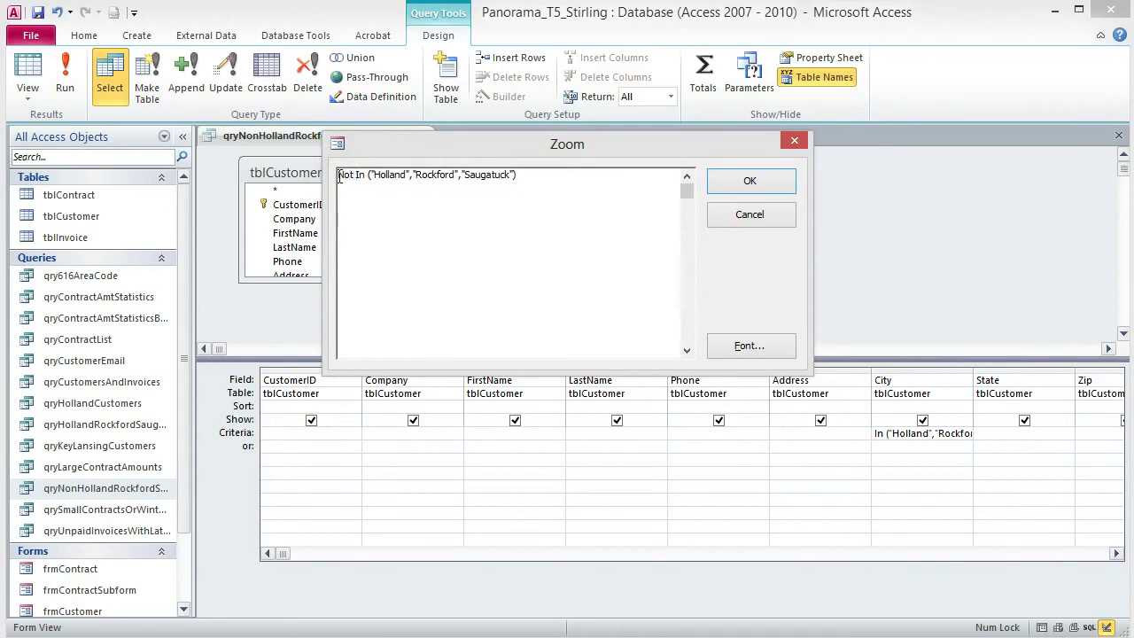
{"action": "left_click", "coordinate": [743, 180]}
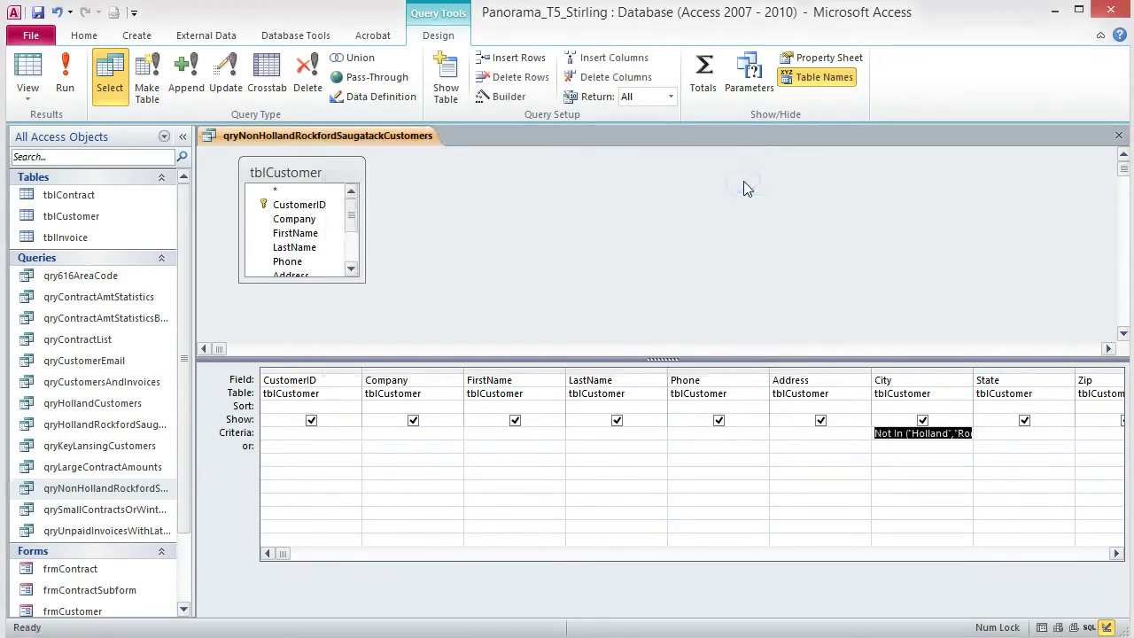
Save and run the qryNonHollandRockfordSaugatackCustomers query and look through its results.
{"action": "left_click", "coordinate": [38, 14]}
{"action": "left_click", "coordinate": [65, 74]}
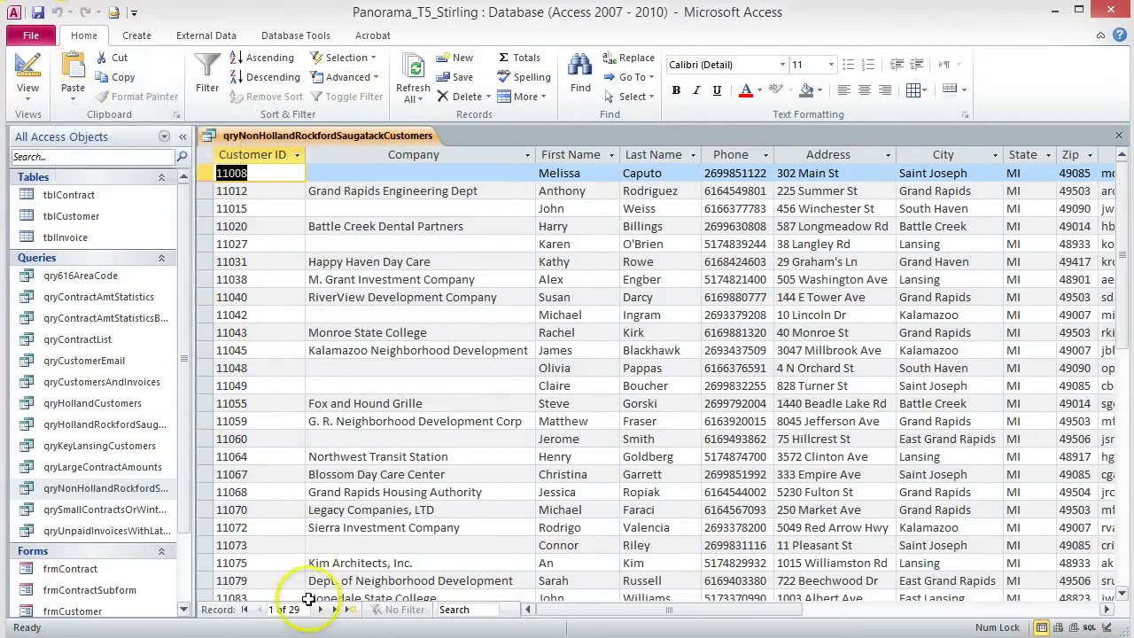
{"action": "left_click_drag", "start_coordinate": [576, 609], "coordinate": [636, 606]}
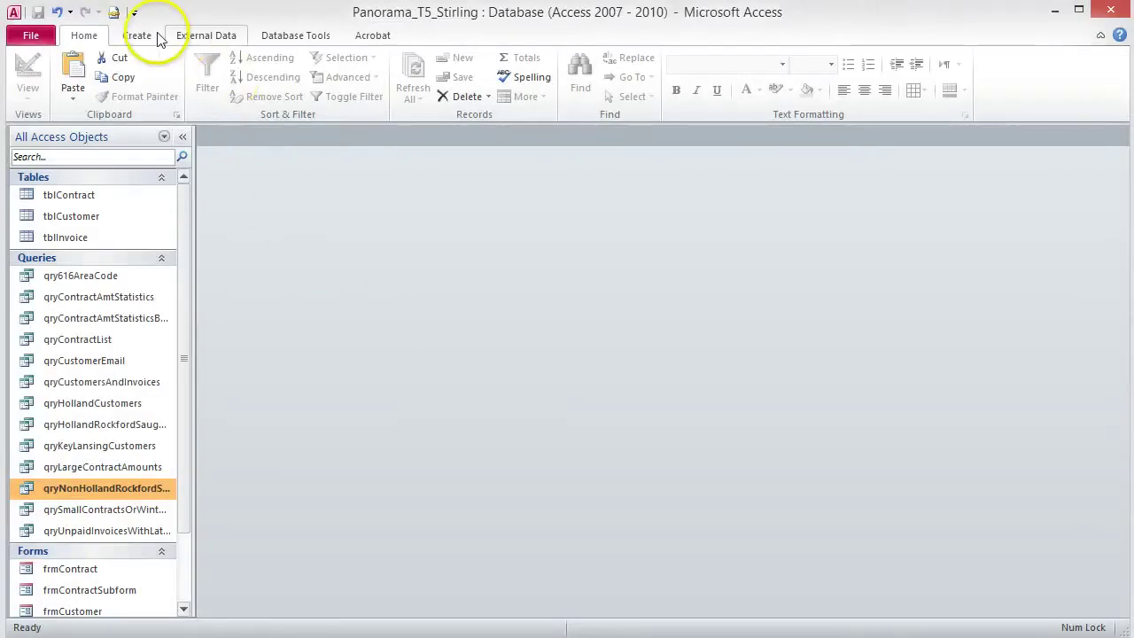
Create a new query in Design view based on the tblCustomer table.
{"action": "left_click", "coordinate": [142, 36]}
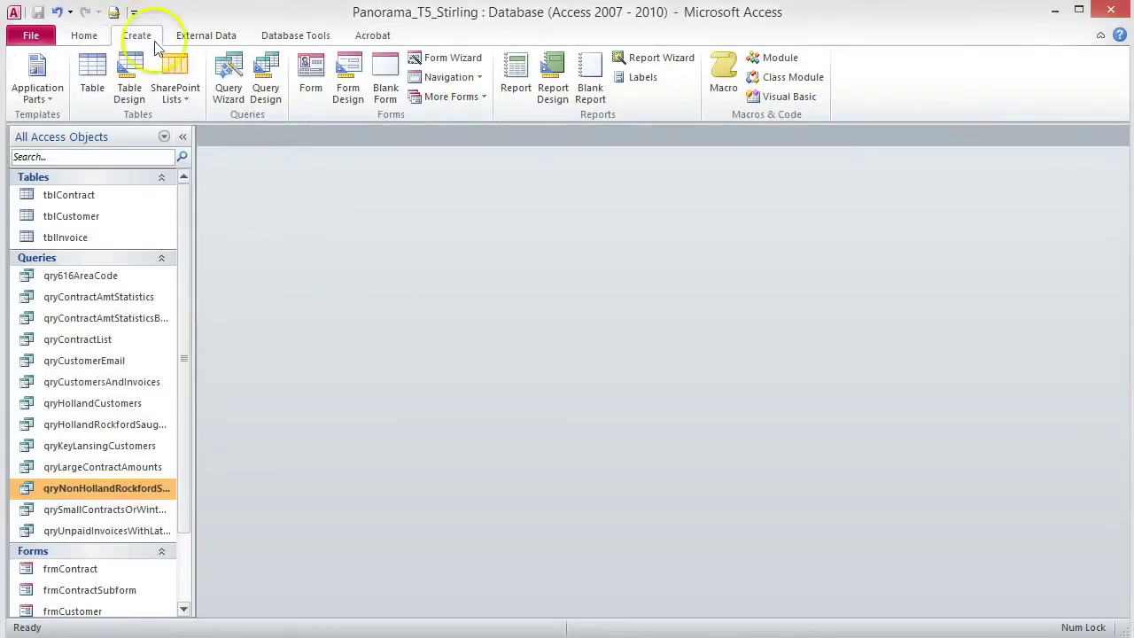
{"action": "left_click", "coordinate": [274, 94]}
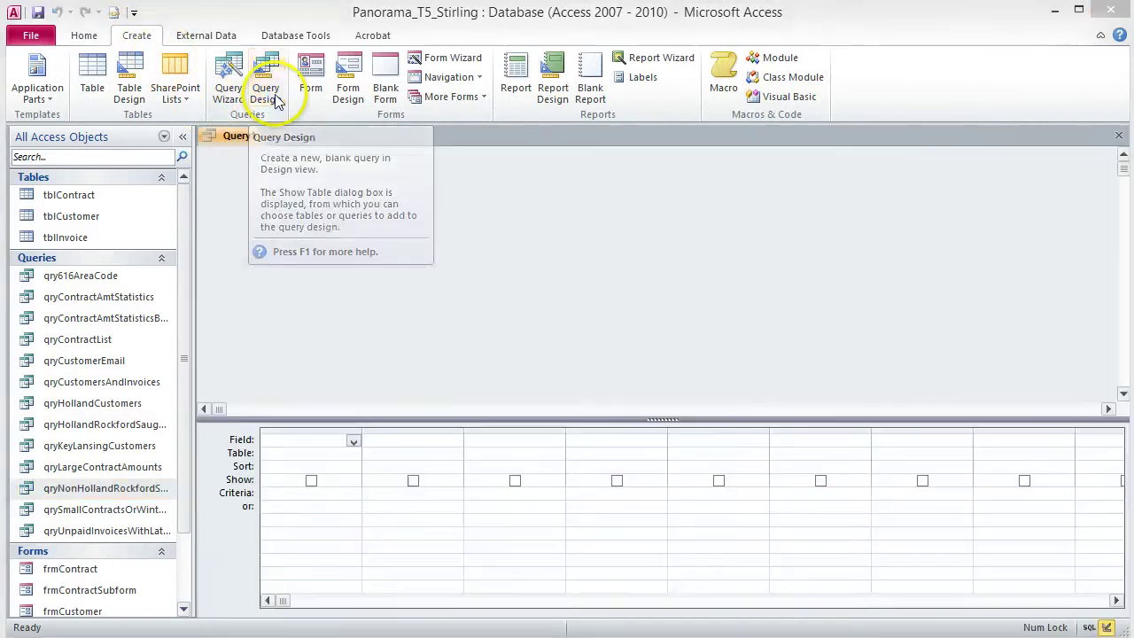
{"action": "left_click_drag", "start_coordinate": [524, 427], "coordinate": [507, 194]}
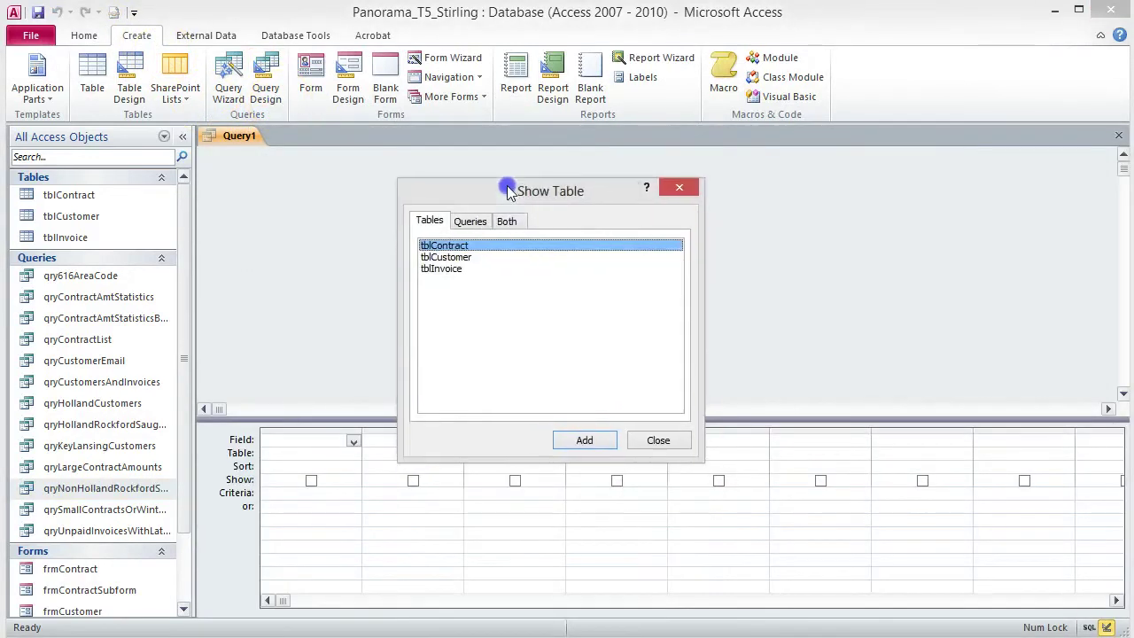
{"action": "left_click", "coordinate": [444, 258]}
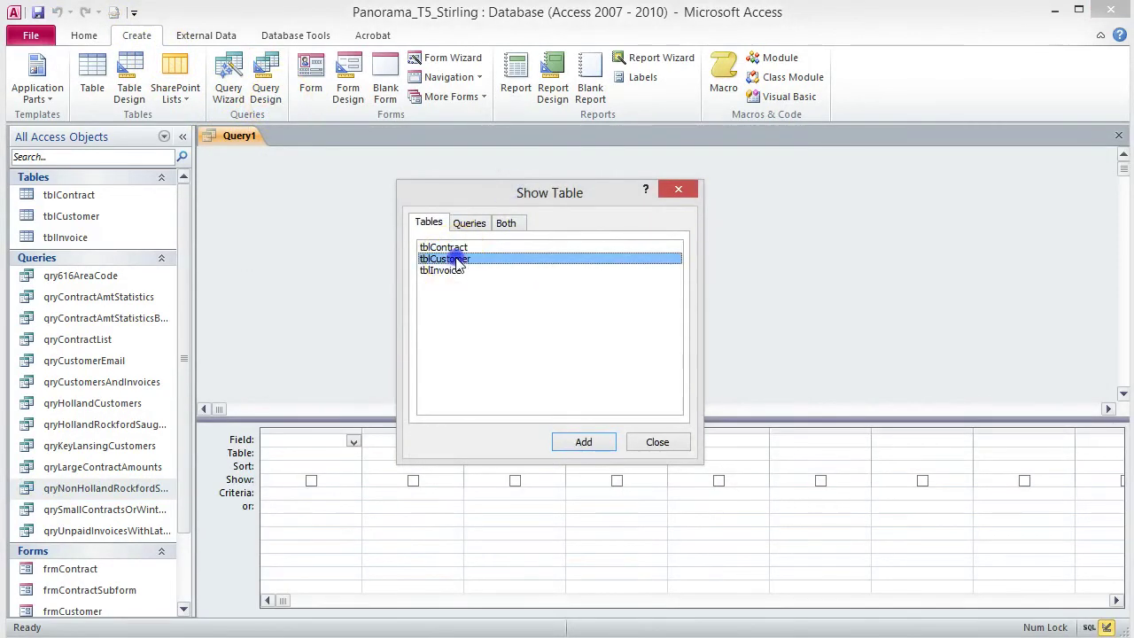
{"action": "left_click", "coordinate": [585, 442]}
{"action": "left_click", "coordinate": [657, 441]}
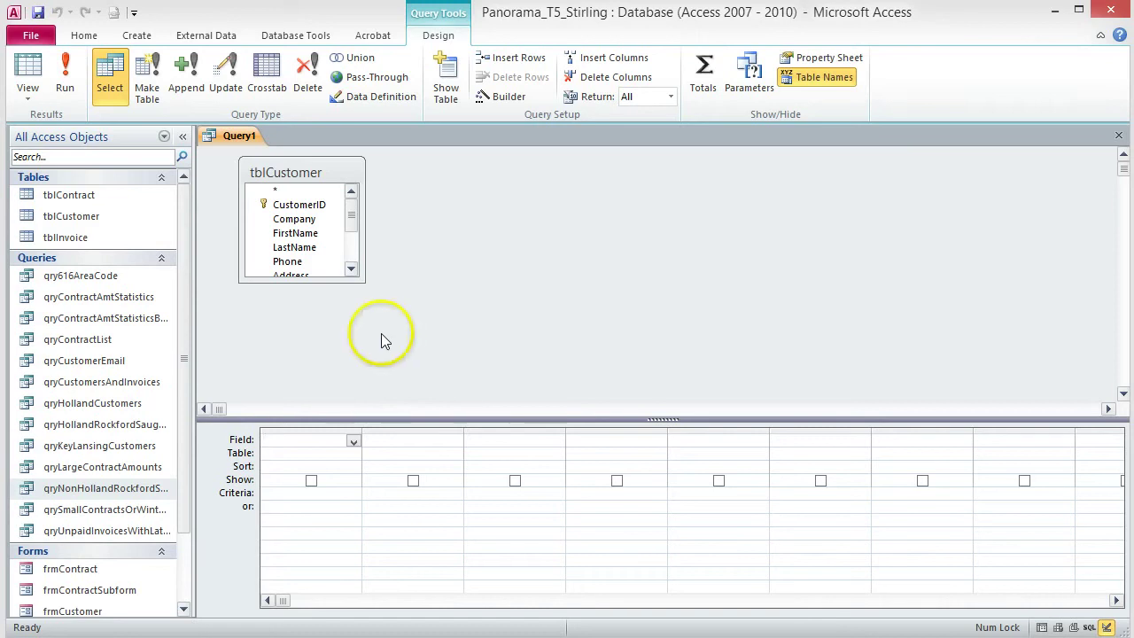
Add all tblCustomer fields to the design grid starting in the second column, leaving the first column blank.
{"action": "double_click", "coordinate": [323, 173]}
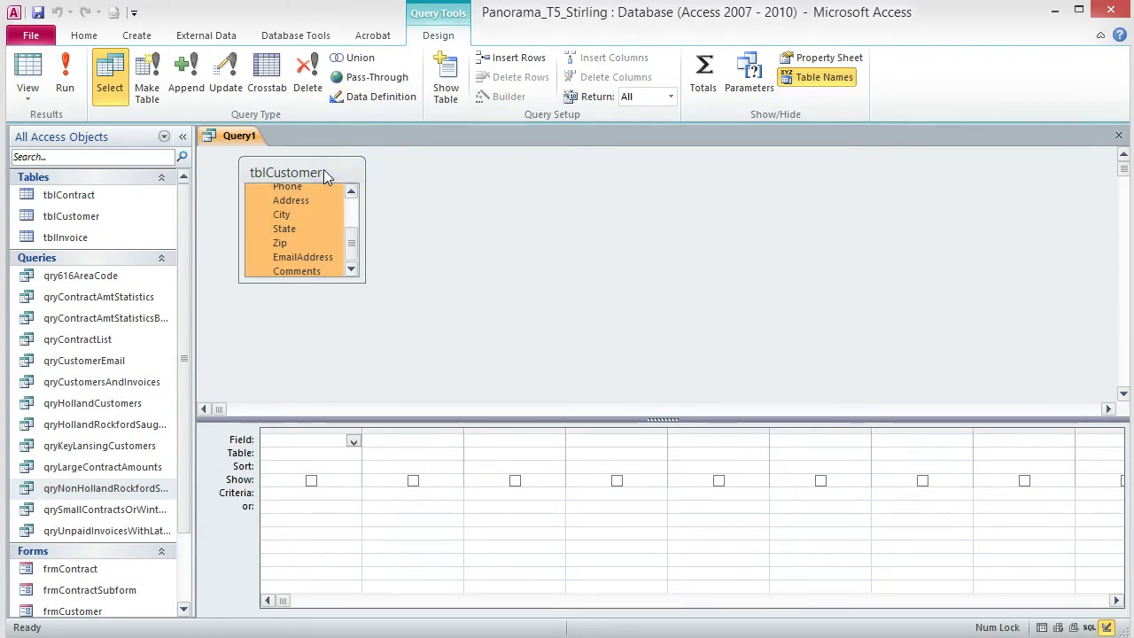
{"action": "left_click", "coordinate": [301, 203]}
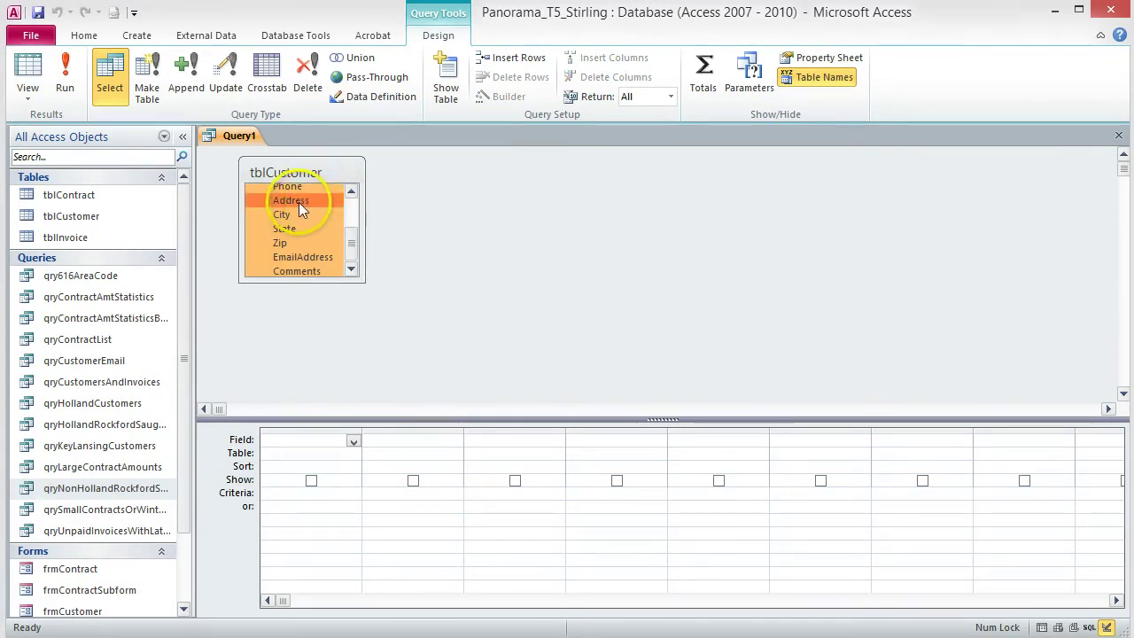
{"action": "left_click_drag", "start_coordinate": [299, 202], "coordinate": [413, 440]}
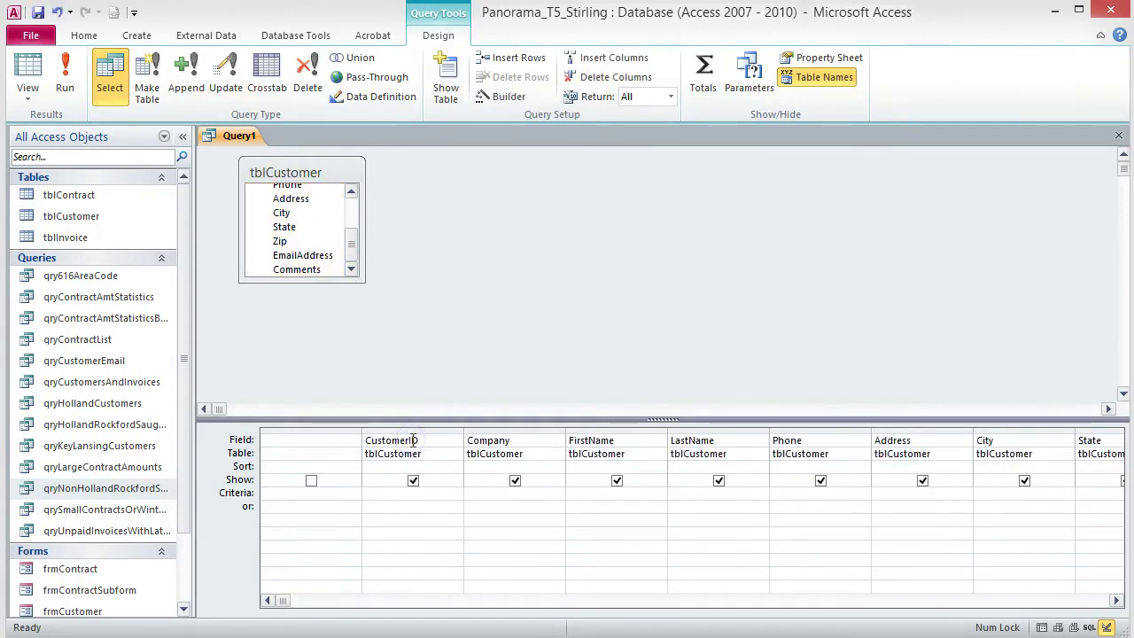
Open the Expression Builder for the blank first column and start a calculated field named Customer.
{"action": "right_click", "coordinate": [342, 443]}
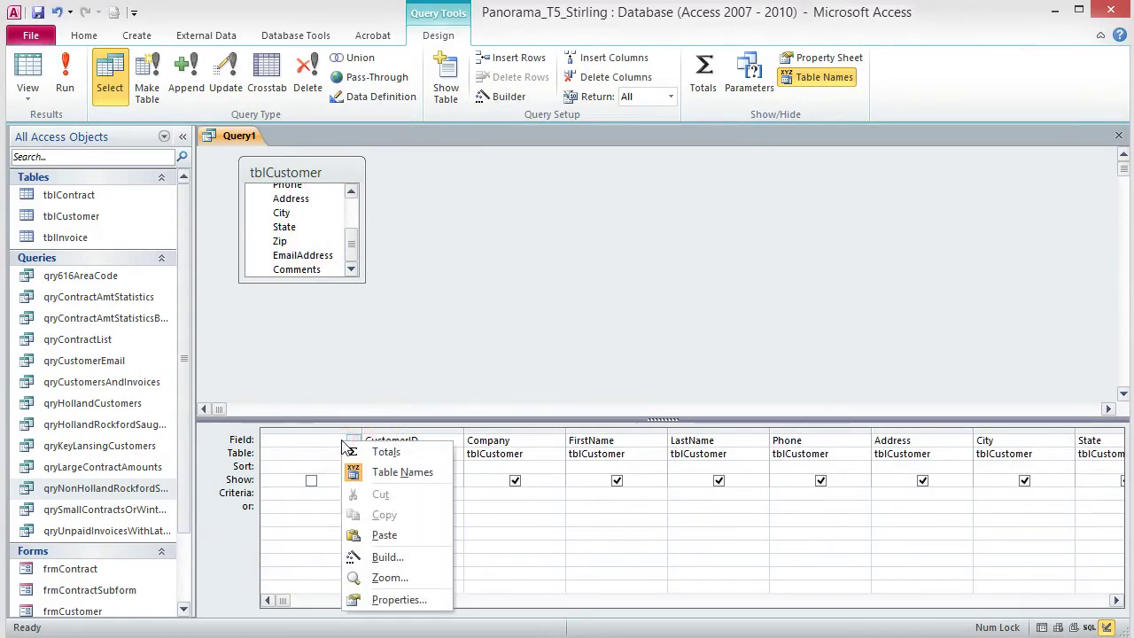
{"action": "left_click", "coordinate": [387, 556]}
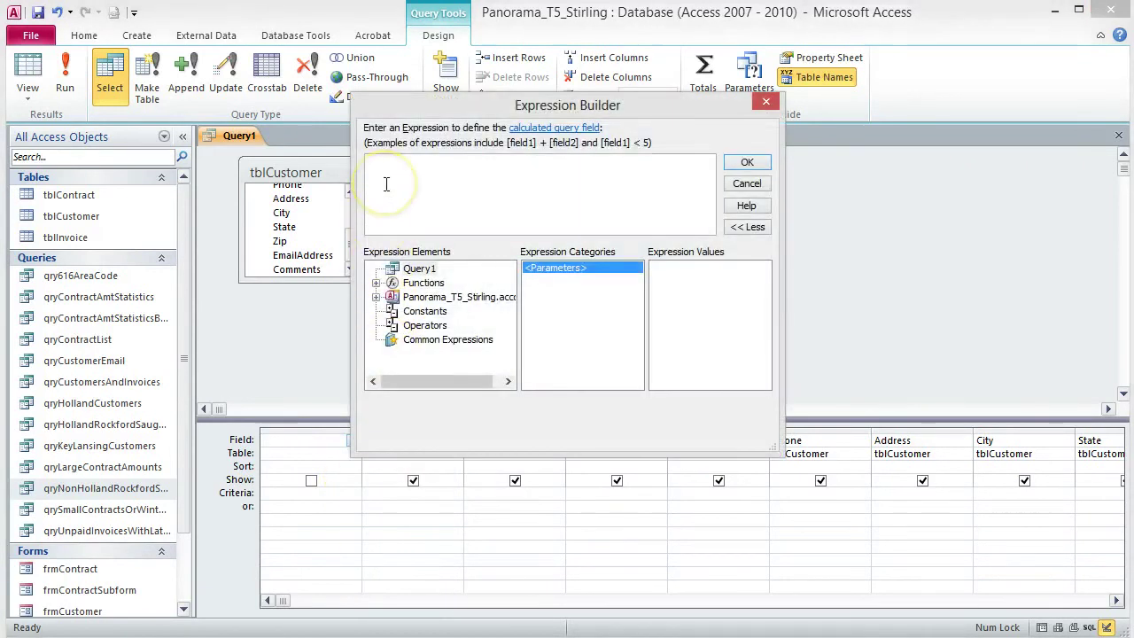
{"action": "type", "text": "Customer:"}
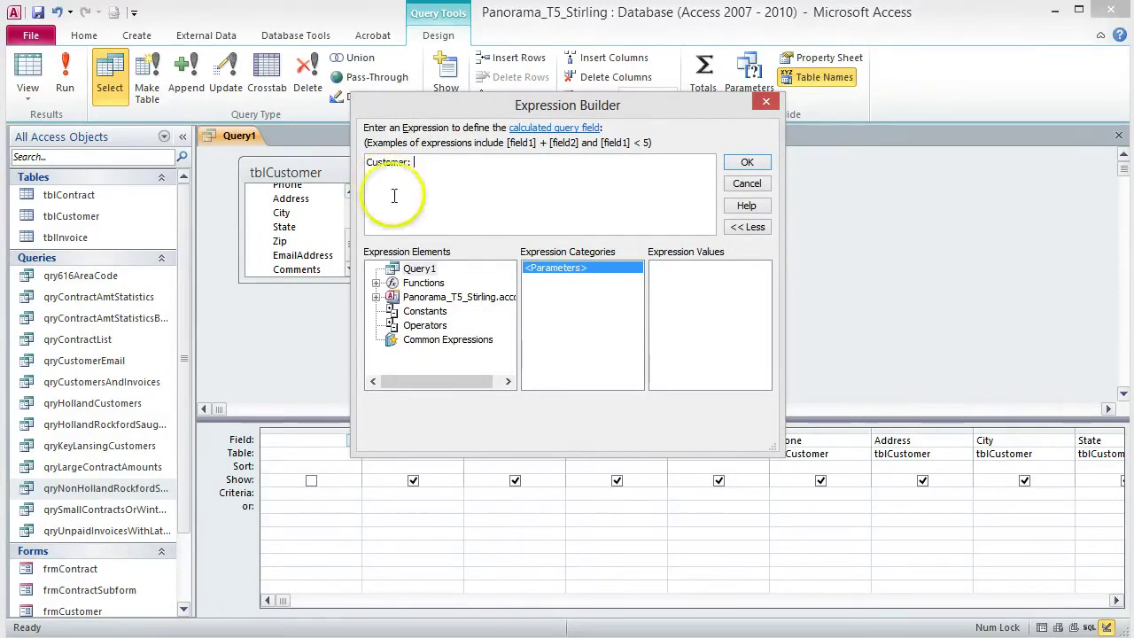
Insert the built-in Program Flow function IIf after "Customer:" and remove the «Expr» placeholder in front of it.
{"action": "double_click", "coordinate": [417, 283]}
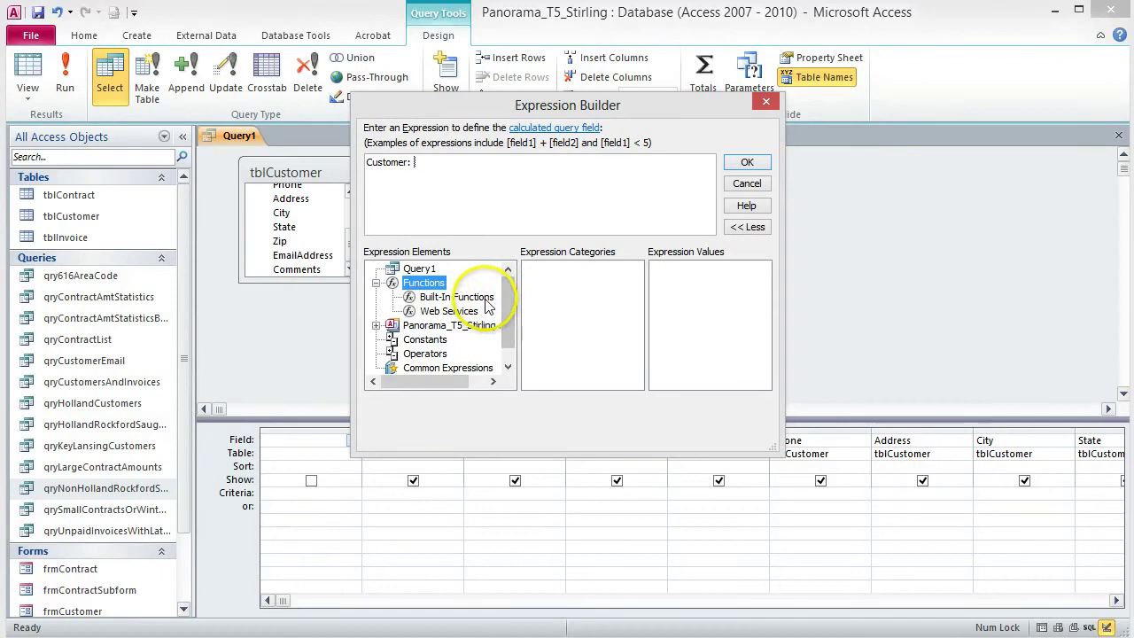
{"action": "left_click", "coordinate": [456, 297]}
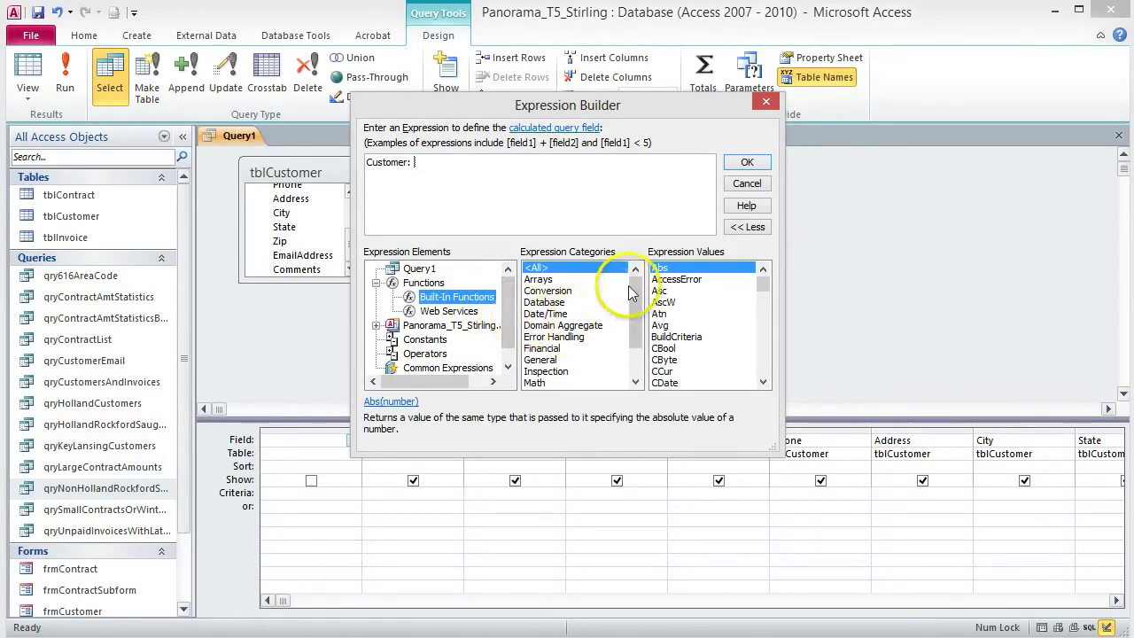
{"action": "left_click", "coordinate": [636, 349]}
{"action": "left_click", "coordinate": [576, 359]}
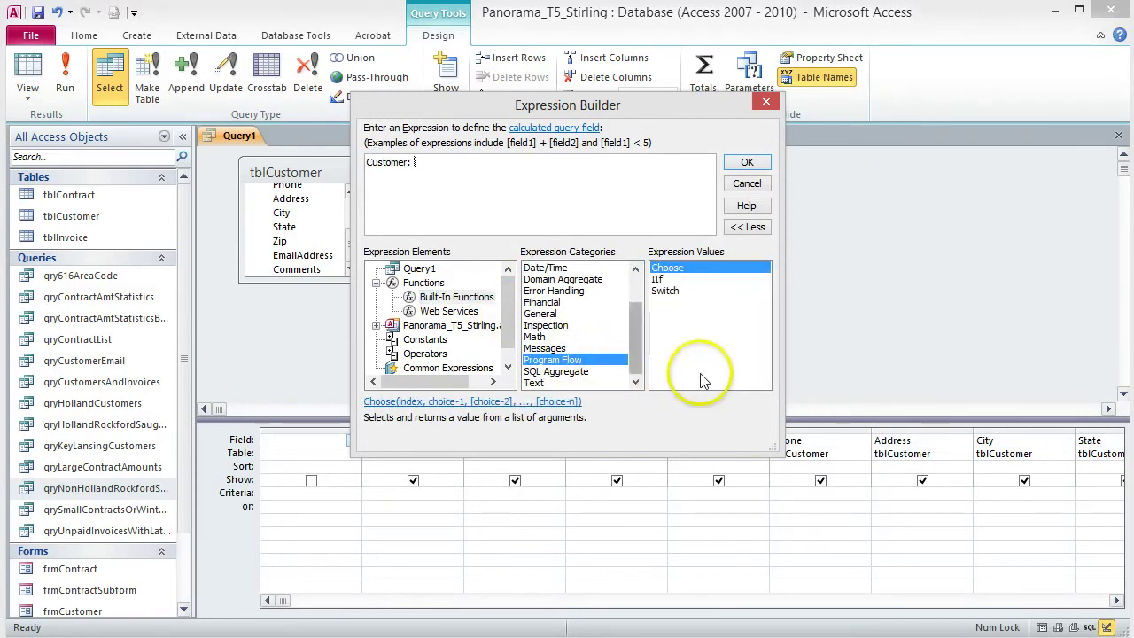
{"action": "double_click", "coordinate": [660, 282]}
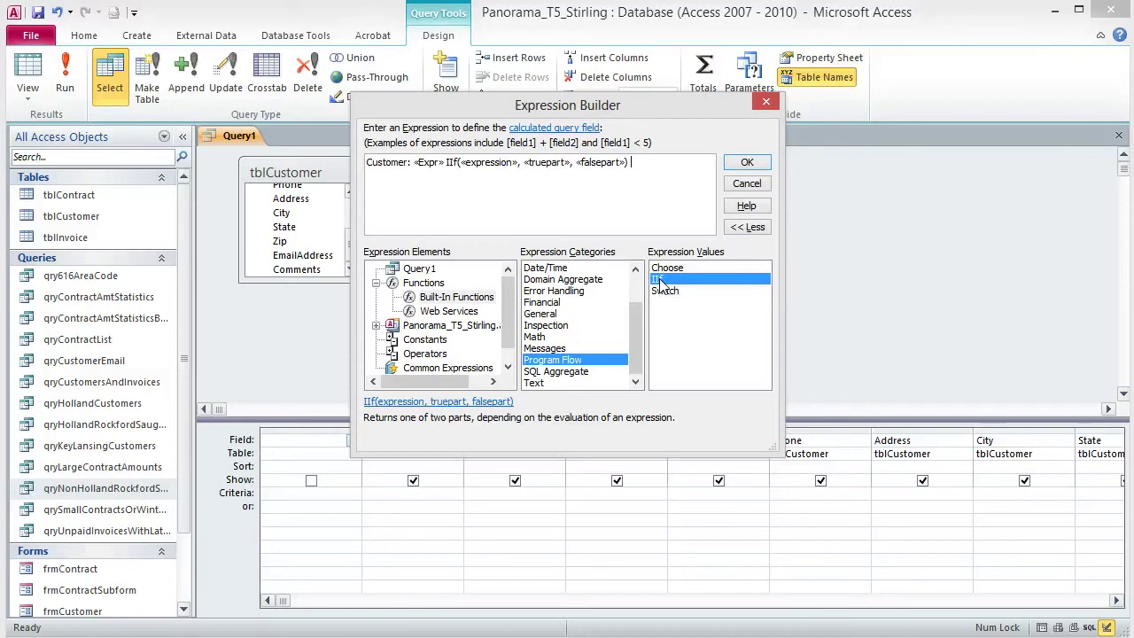
{"action": "left_click", "coordinate": [423, 163]}
{"action": "key", "text": "Delete"}
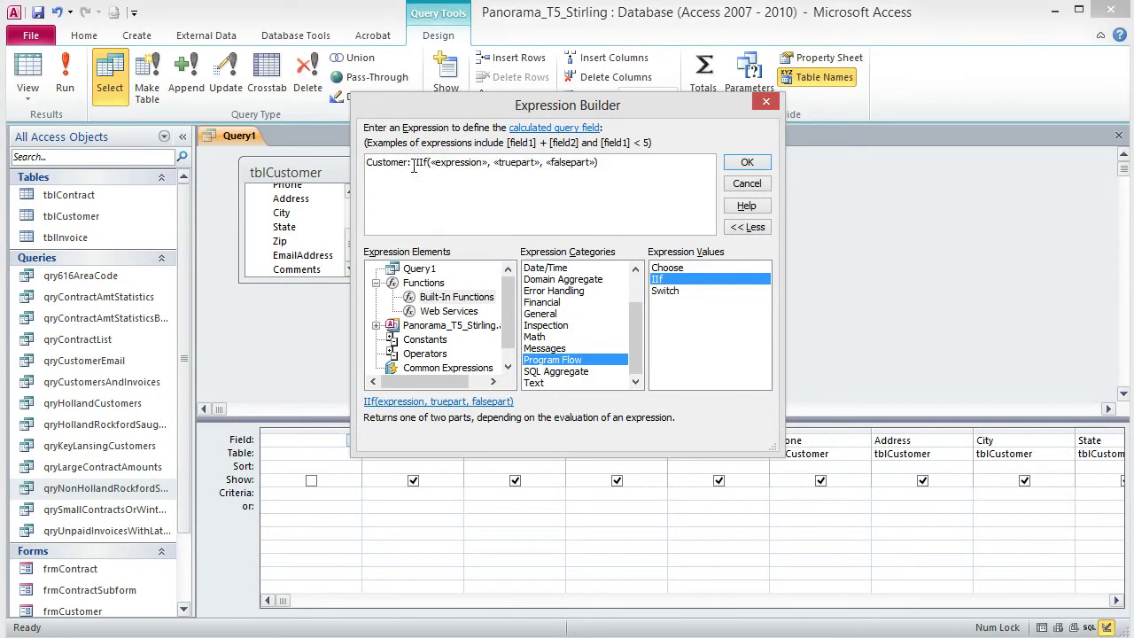
{"action": "left_click", "coordinate": [482, 199]}
{"action": "left_click", "coordinate": [414, 195]}
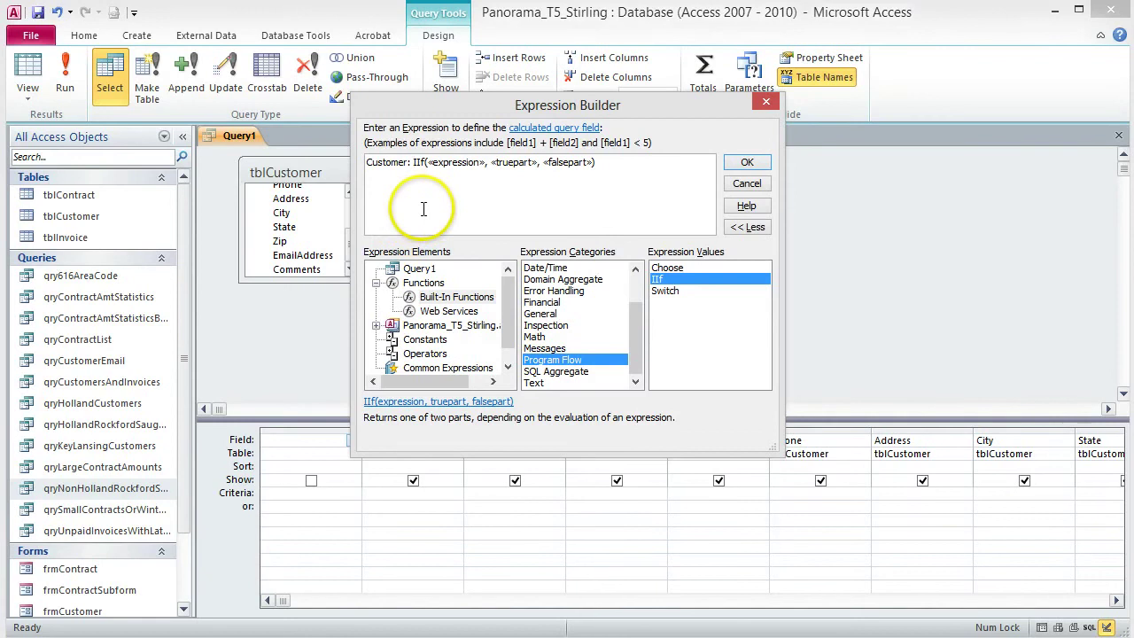
Replace the IIf condition placeholder with the Inspection function IsNull, using Company as its argument.
{"action": "left_click", "coordinate": [455, 165]}
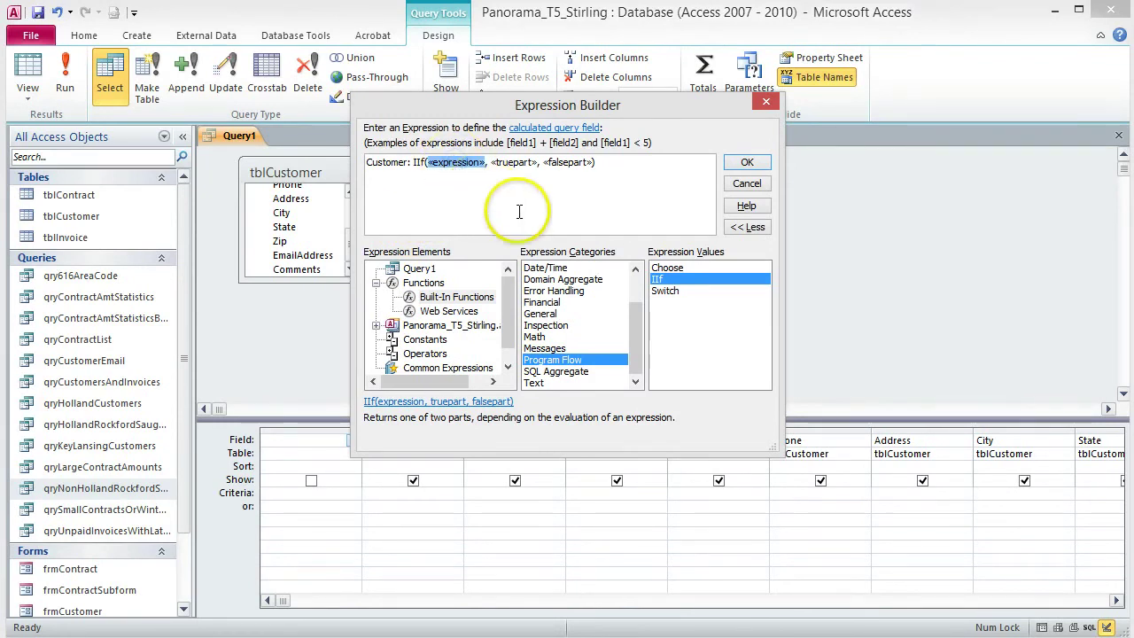
{"action": "left_click", "coordinate": [555, 327]}
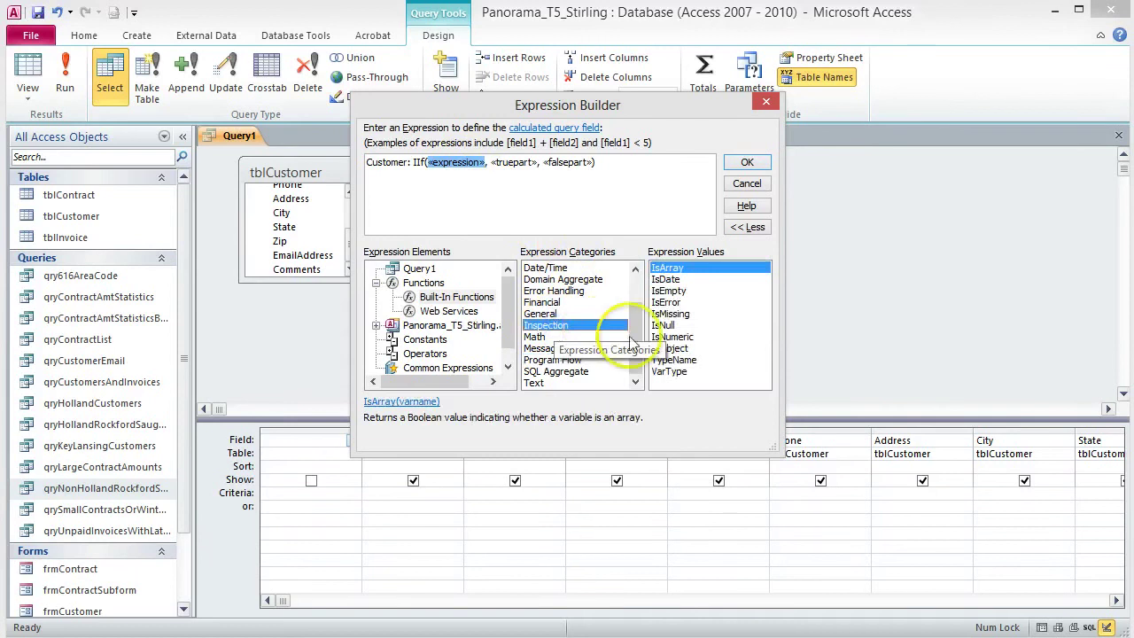
{"action": "double_click", "coordinate": [666, 326]}
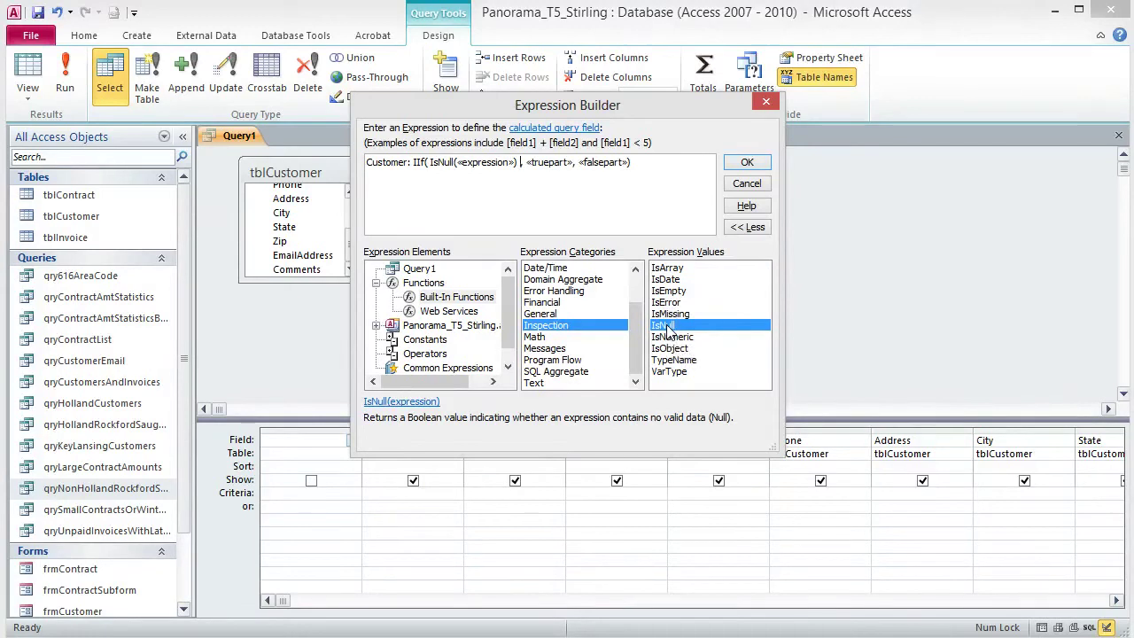
{"action": "left_click", "coordinate": [487, 164]}
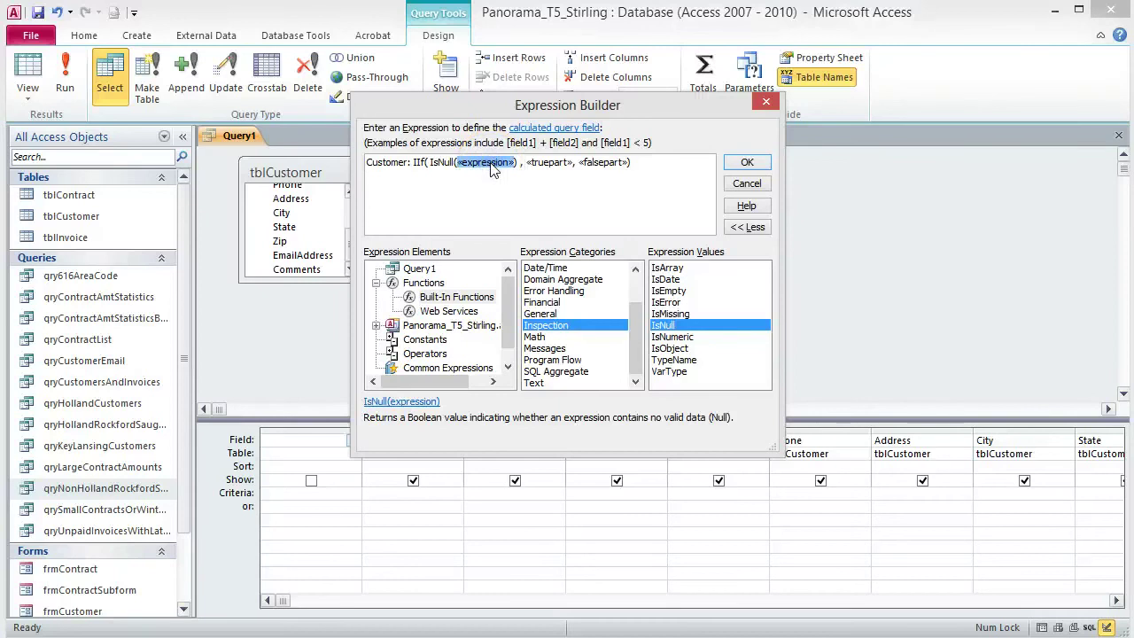
{"action": "type", "text": "Cust"}
{"action": "key", "text": "BackSpace"}
{"action": "key", "text": "BackSpace"}
{"action": "key", "text": "BackSpace"}
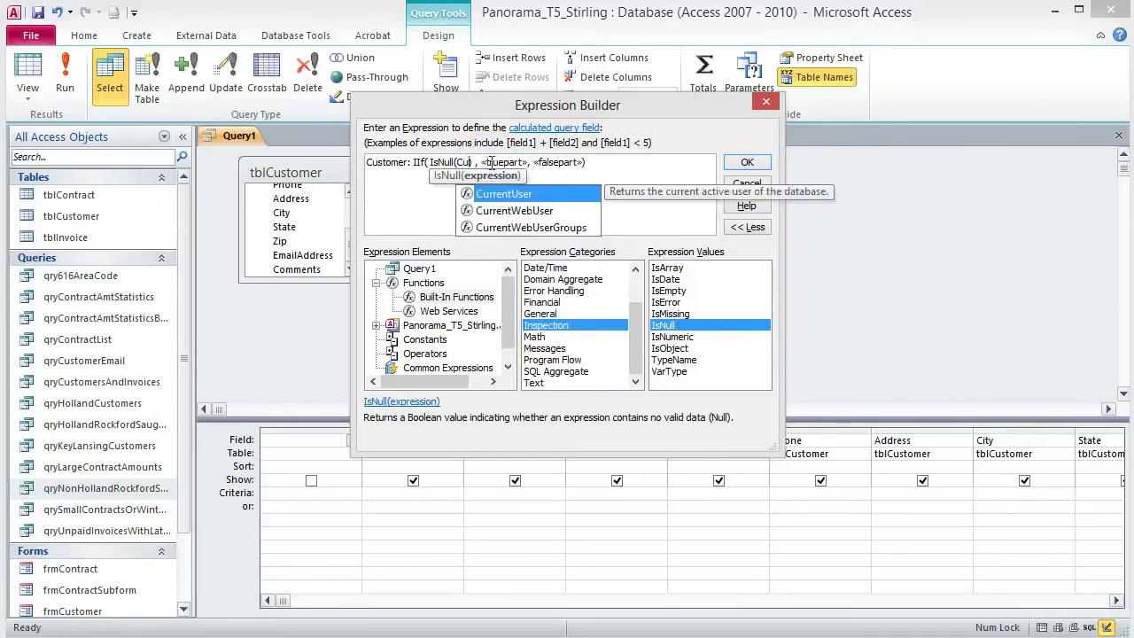
{"action": "type", "text": "ompany"}
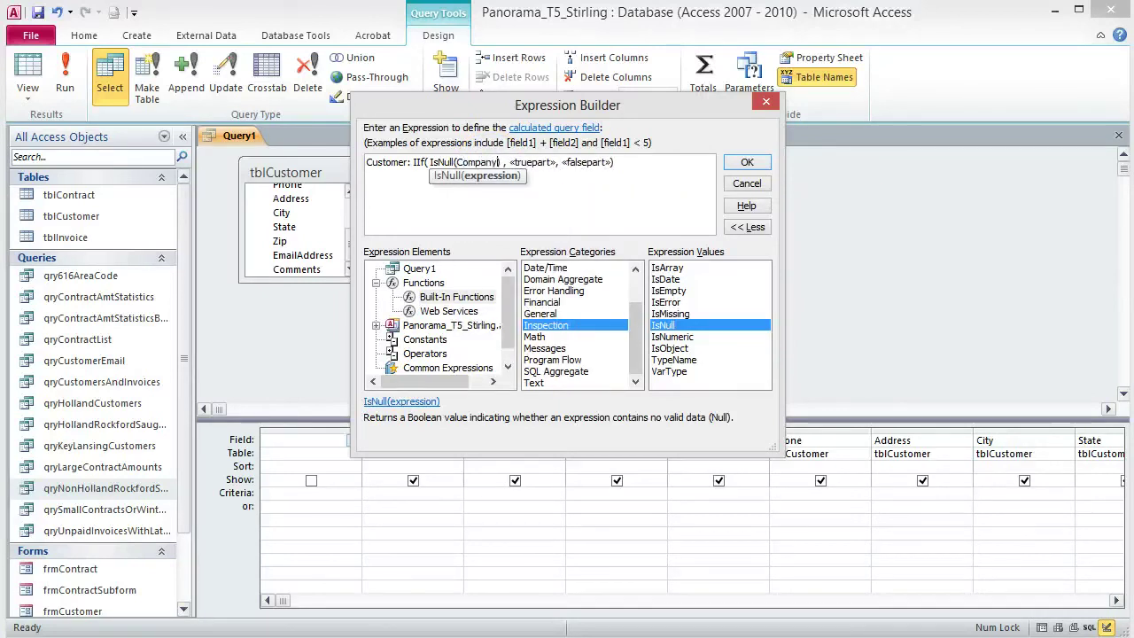
Set the IIf false part to Company and the true part to LastName & ", " & FirstName, and accept the expression.
{"action": "left_click", "coordinate": [584, 165]}
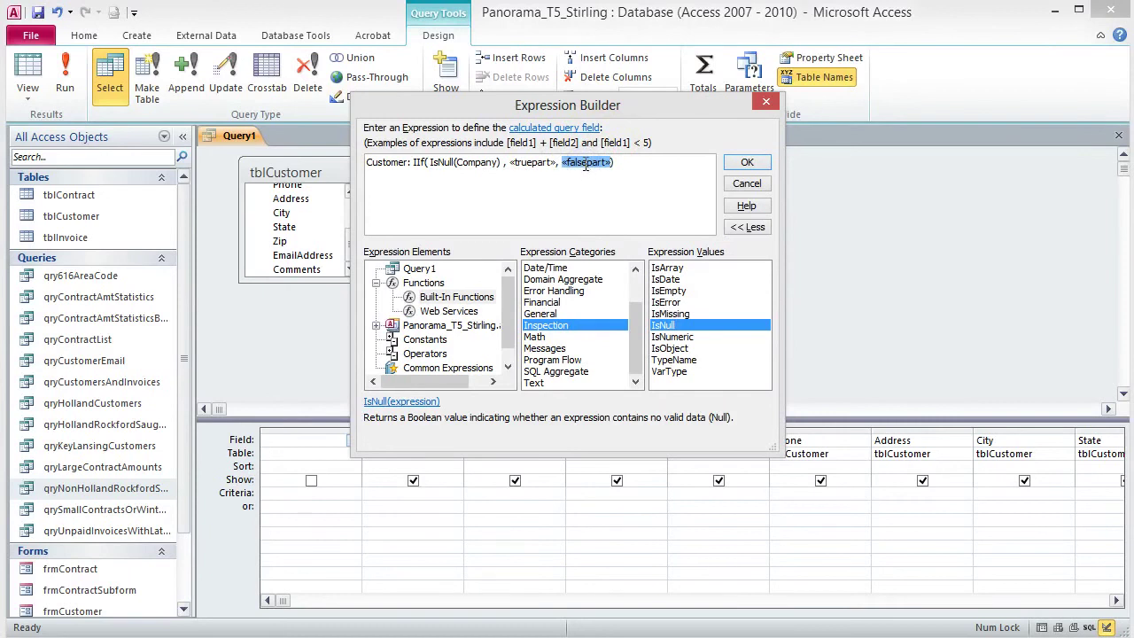
{"action": "type", "text": "Company"}
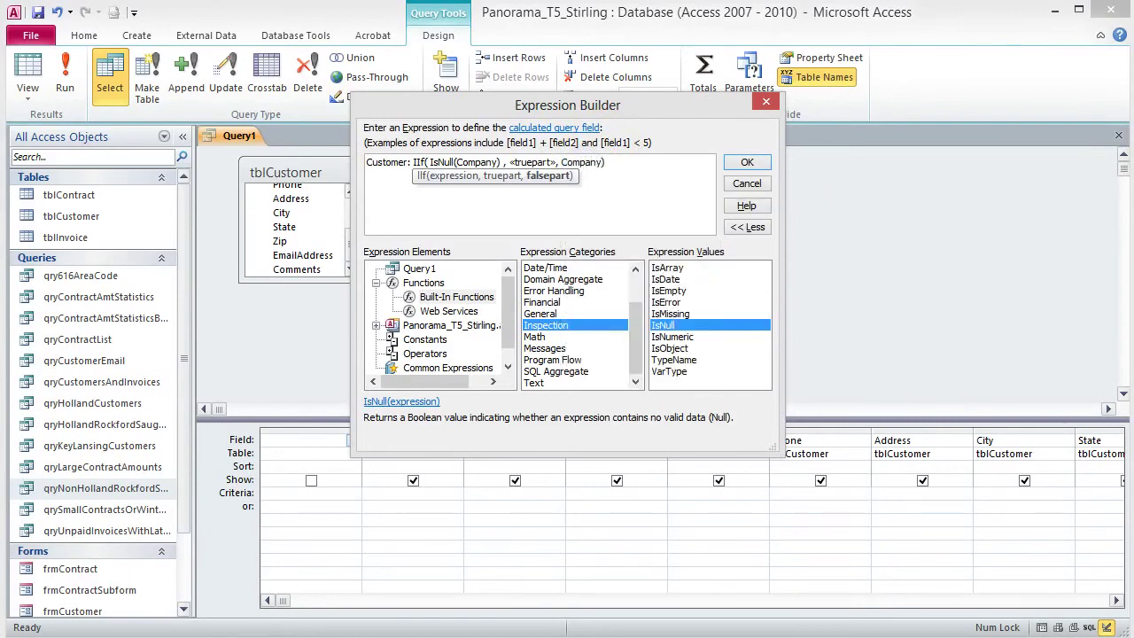
{"action": "left_click", "coordinate": [532, 166]}
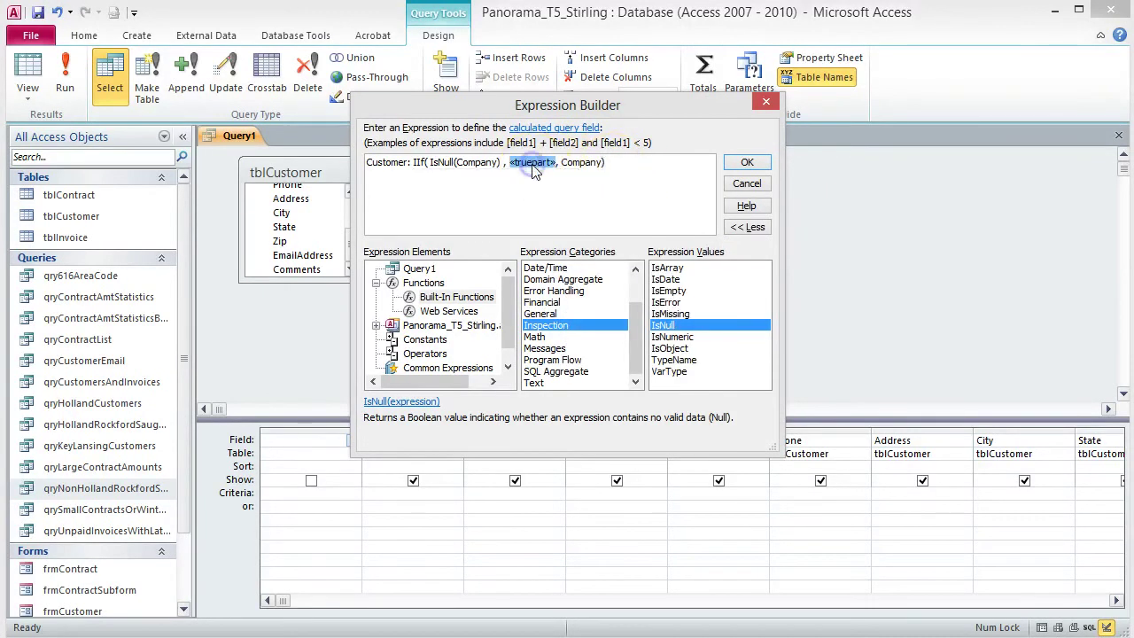
{"action": "type", "text": "LastN"}
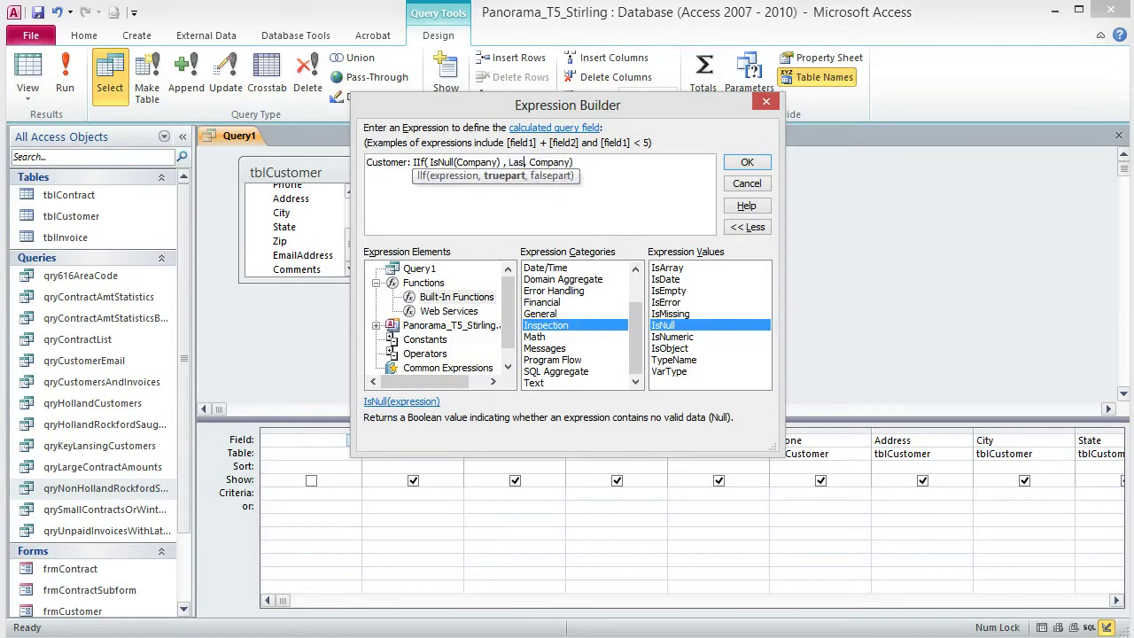
{"action": "type", "text": "ame "}
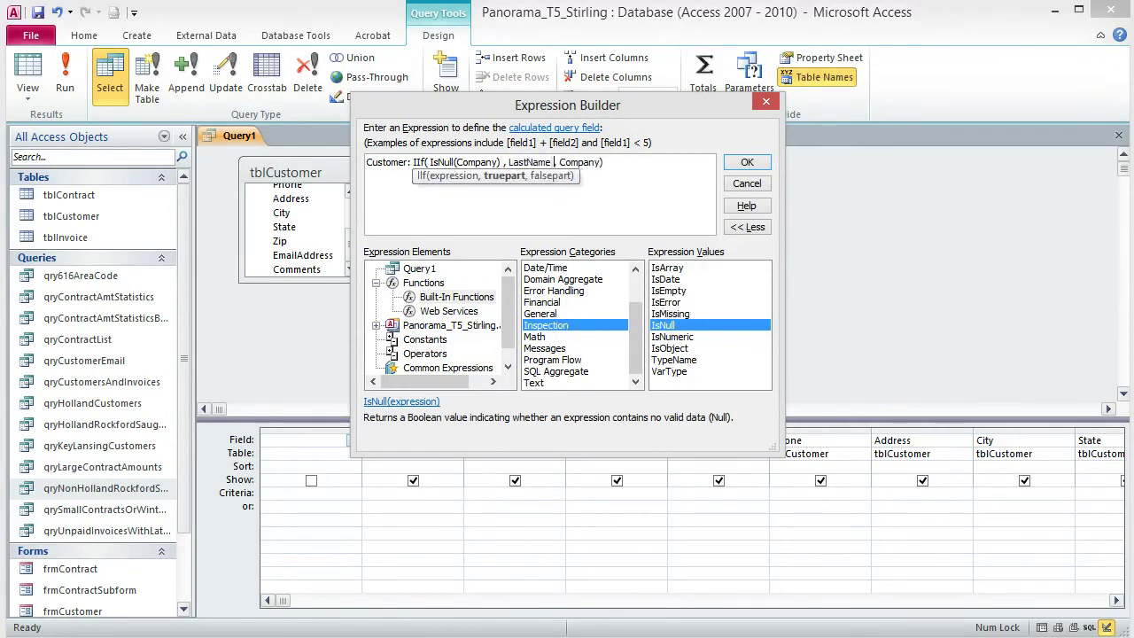
{"action": "type", "text": "&\", \" F"}
{"action": "key", "text": "BackSpace"}
{"action": "type", "text": "& First"}
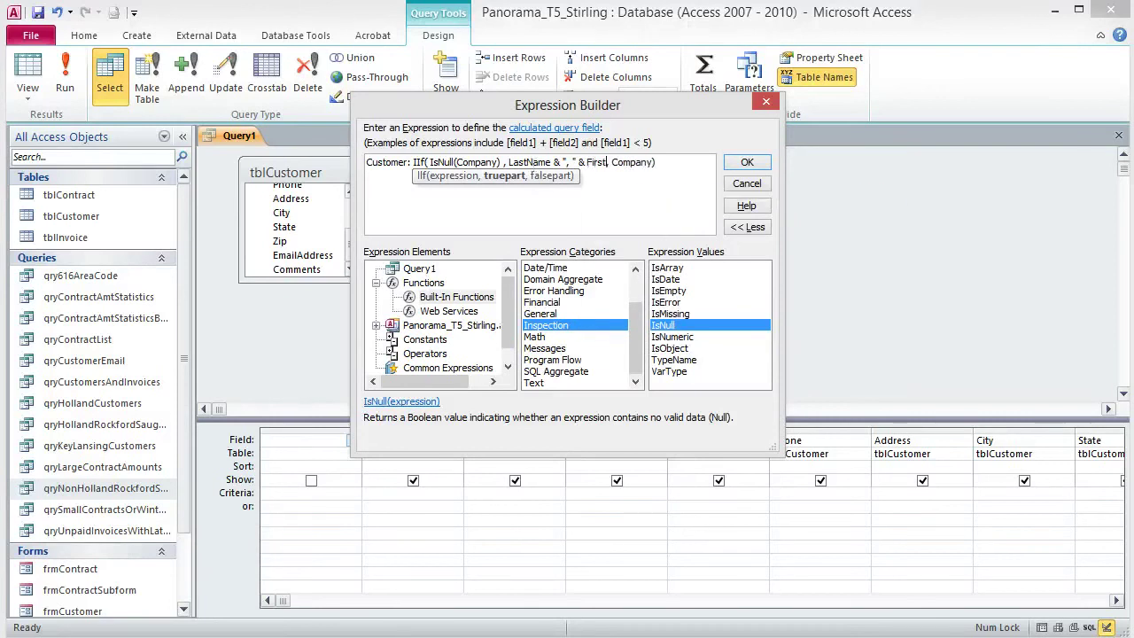
{"action": "type", "text": "Name"}
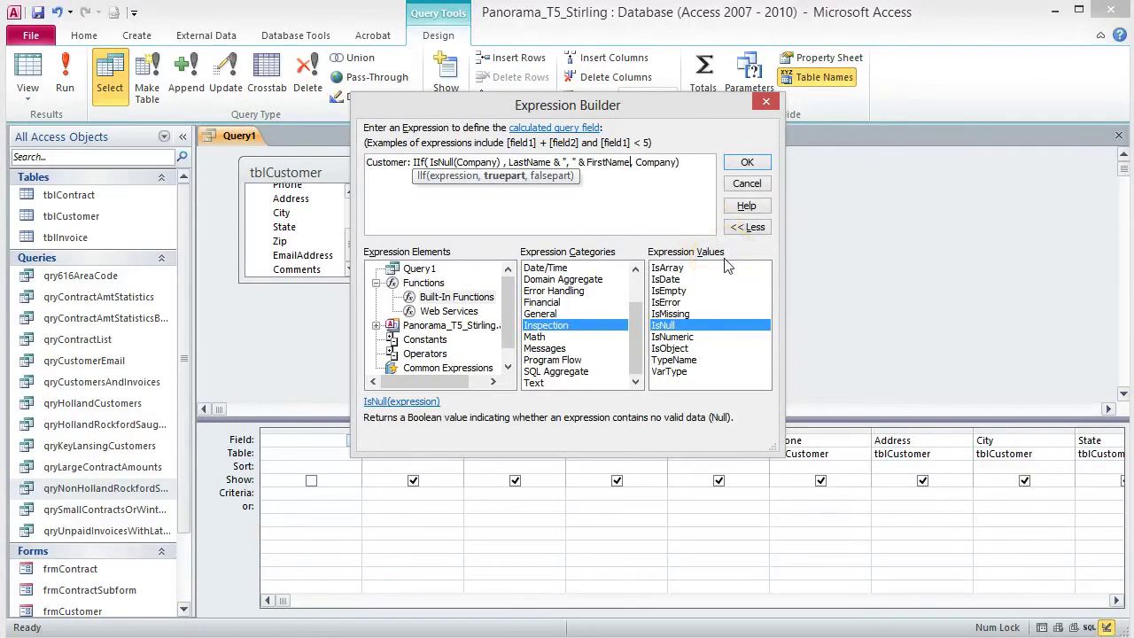
{"action": "left_click", "coordinate": [747, 165]}
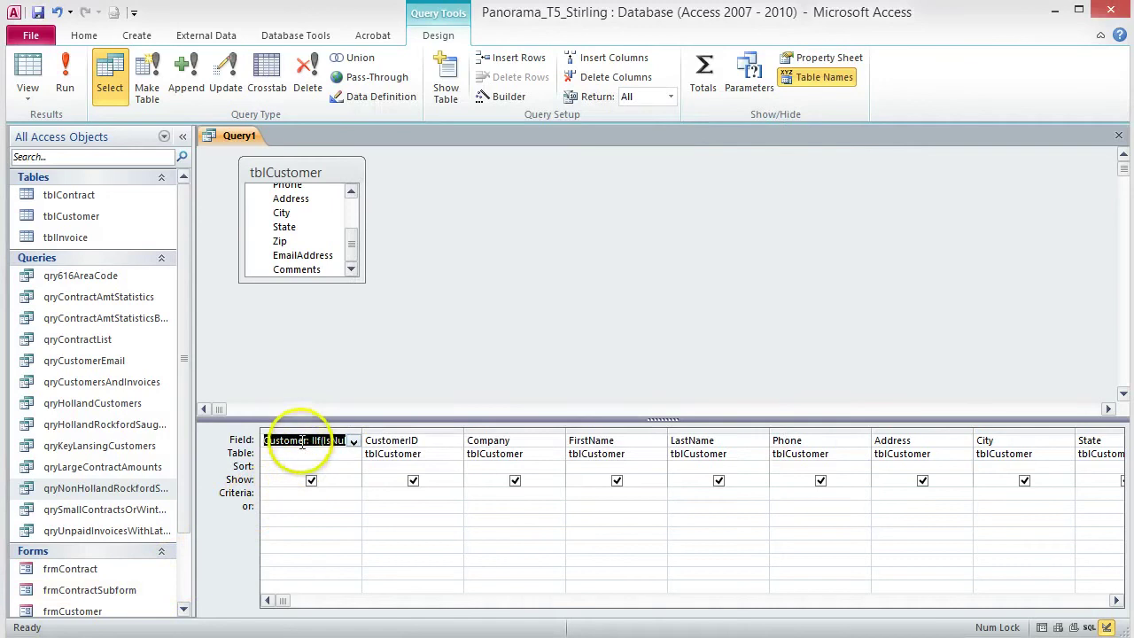
Widen the Customer column in the design grid to fit its expression and sort it in Ascending order.
{"action": "double_click", "coordinate": [361, 431]}
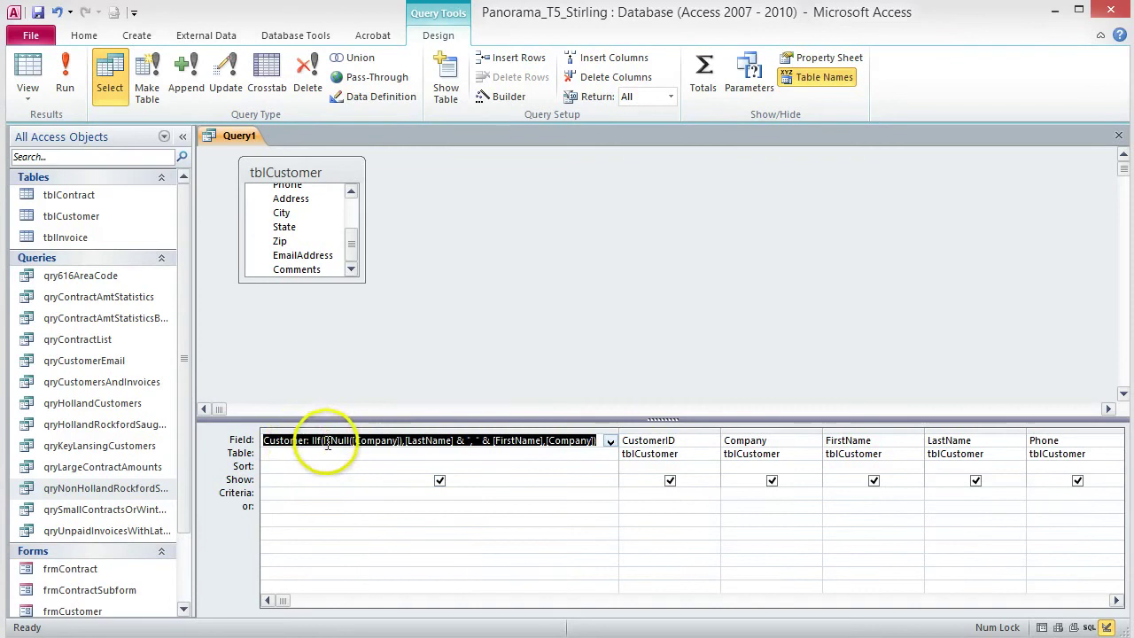
{"action": "left_click", "coordinate": [306, 464]}
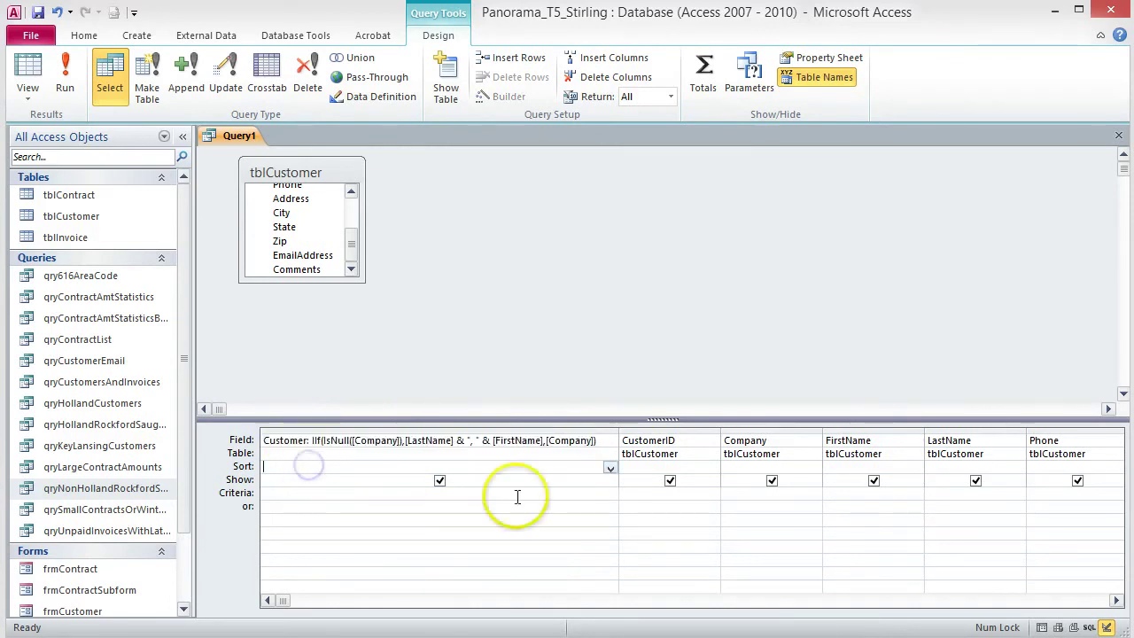
{"action": "left_click", "coordinate": [610, 470]}
{"action": "left_click", "coordinate": [437, 476]}
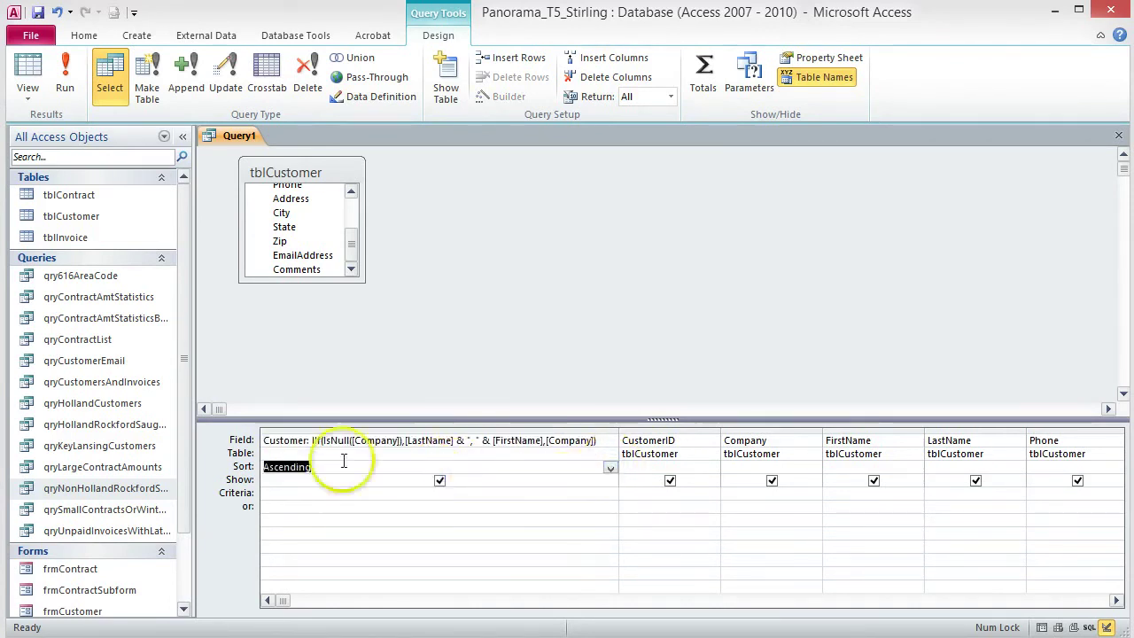
Save the new query as qryCustomersByName.
{"action": "left_click", "coordinate": [37, 13]}
{"action": "type", "text": "qryCustomersByName"}
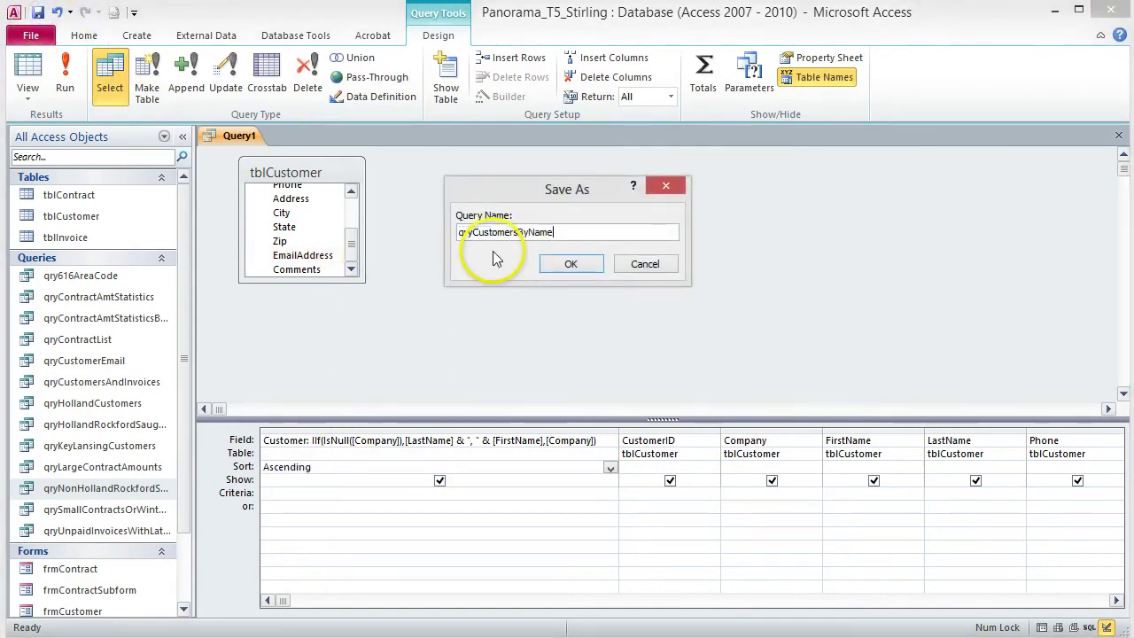
{"action": "left_click", "coordinate": [570, 266]}
Run the query, fit the Customer column's width to its contents, and close the saved datasheet.
{"action": "left_click", "coordinate": [65, 79]}
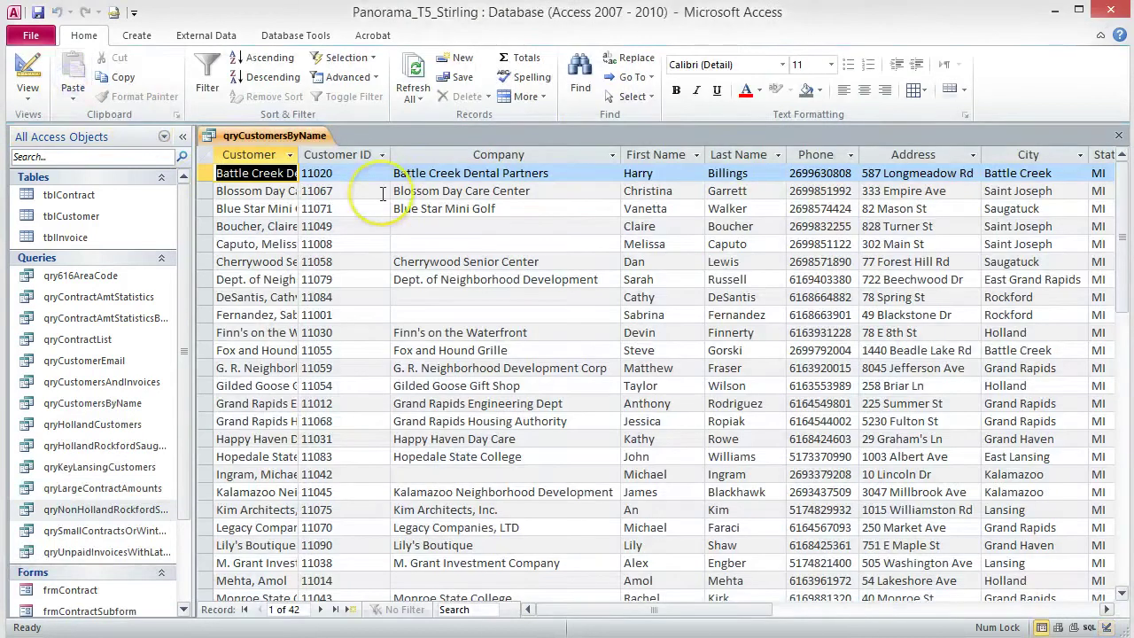
{"action": "double_click", "coordinate": [298, 154]}
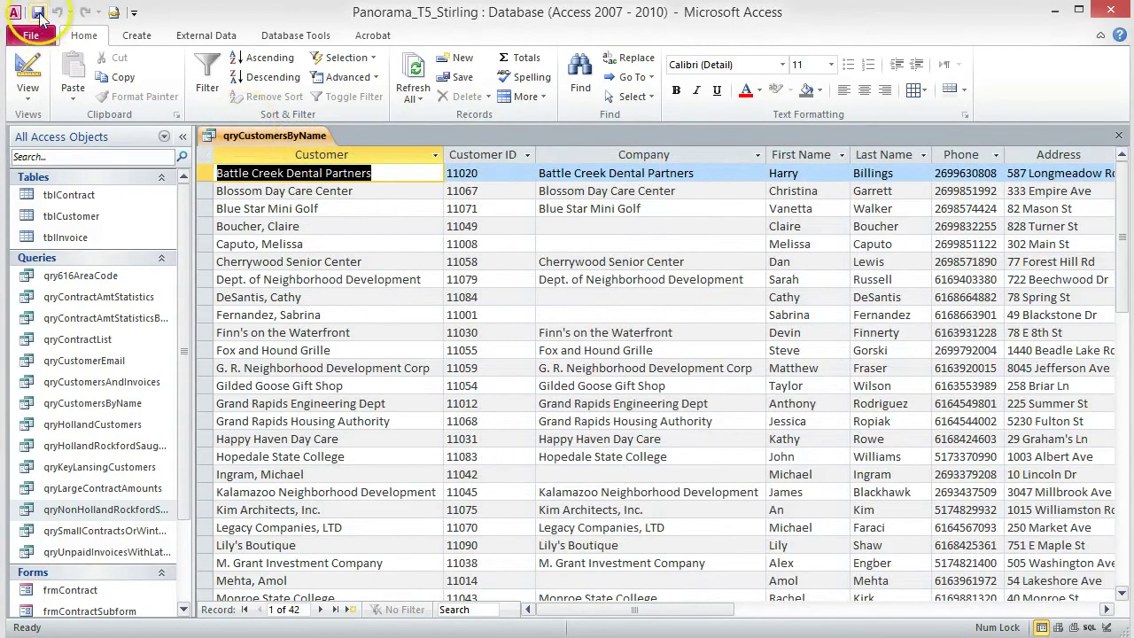
{"action": "left_click", "coordinate": [1118, 136]}
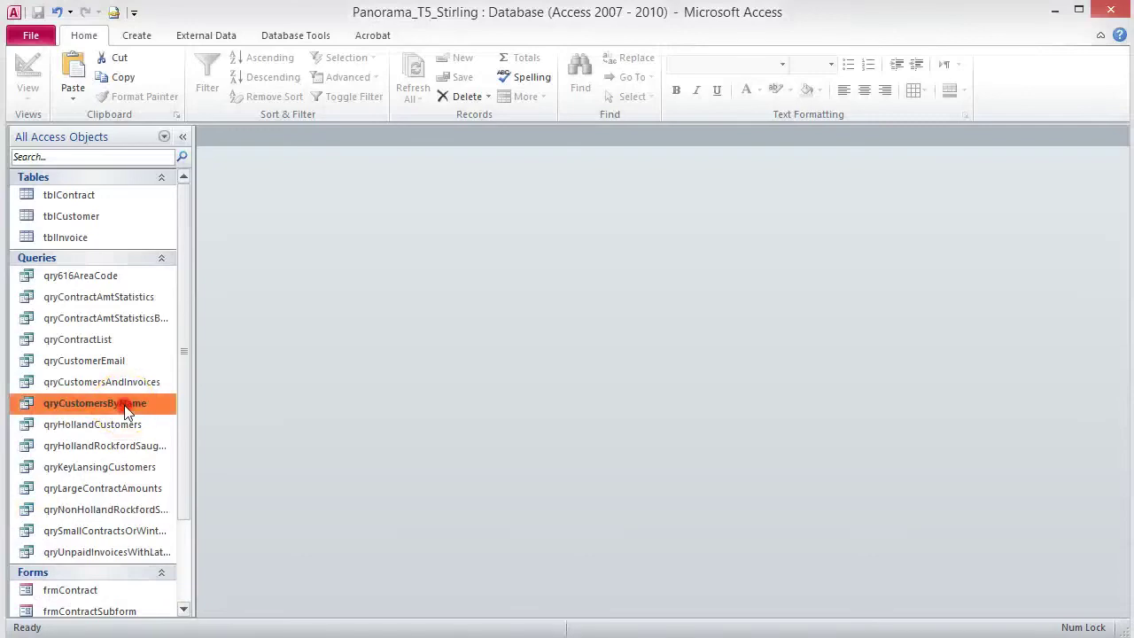
Copy qryCustomersByName and paste it as a new query named qryCustomersByNameParameter.
{"action": "right_click", "coordinate": [127, 403]}
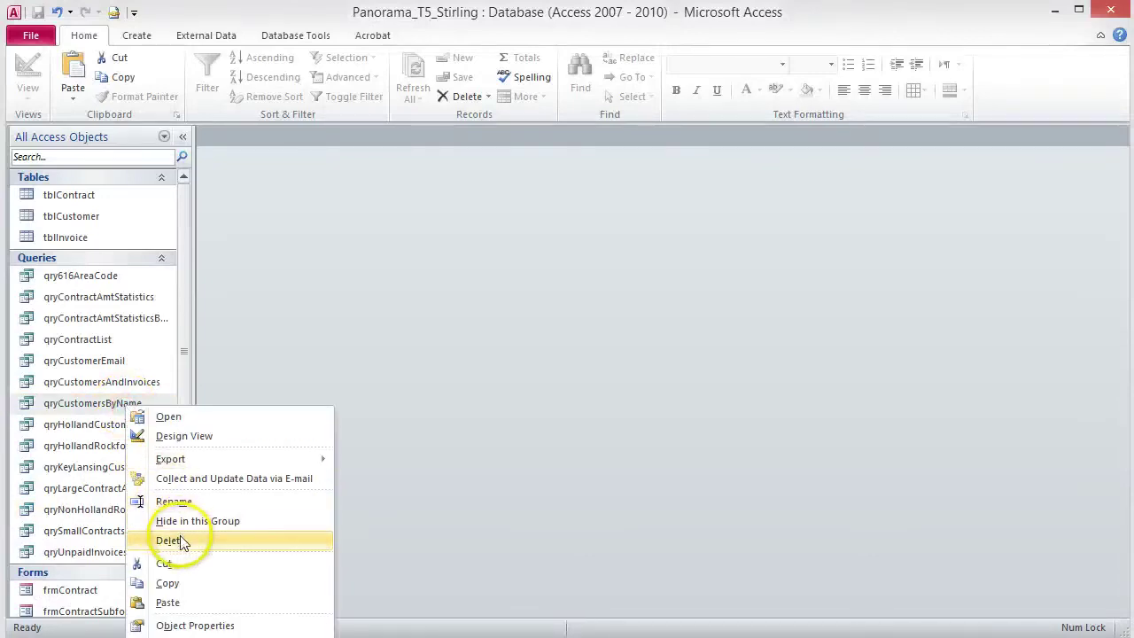
{"action": "left_click", "coordinate": [167, 582]}
{"action": "left_click", "coordinate": [73, 70]}
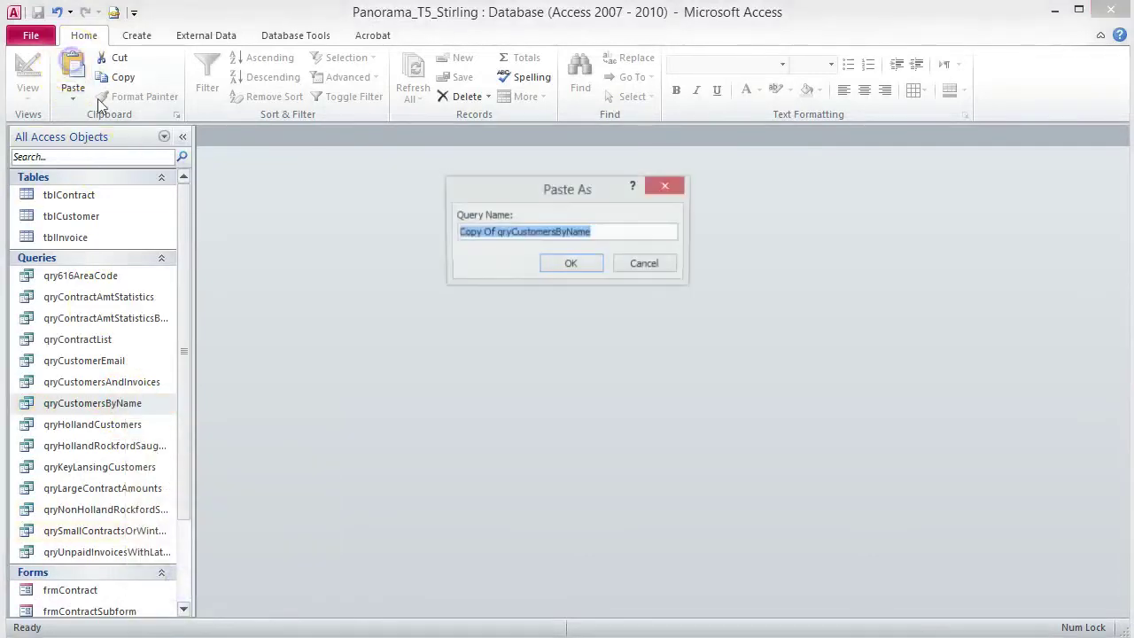
{"action": "left_click", "coordinate": [493, 232]}
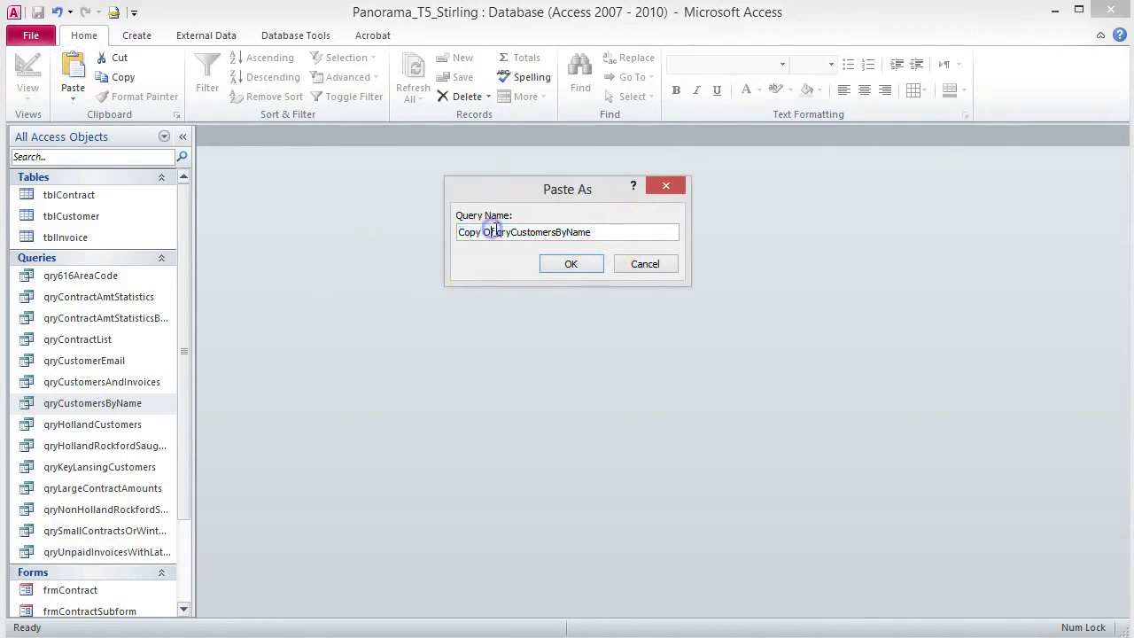
{"action": "left_click_drag", "start_coordinate": [493, 231], "coordinate": [399, 227]}
{"action": "key", "text": "Delete"}
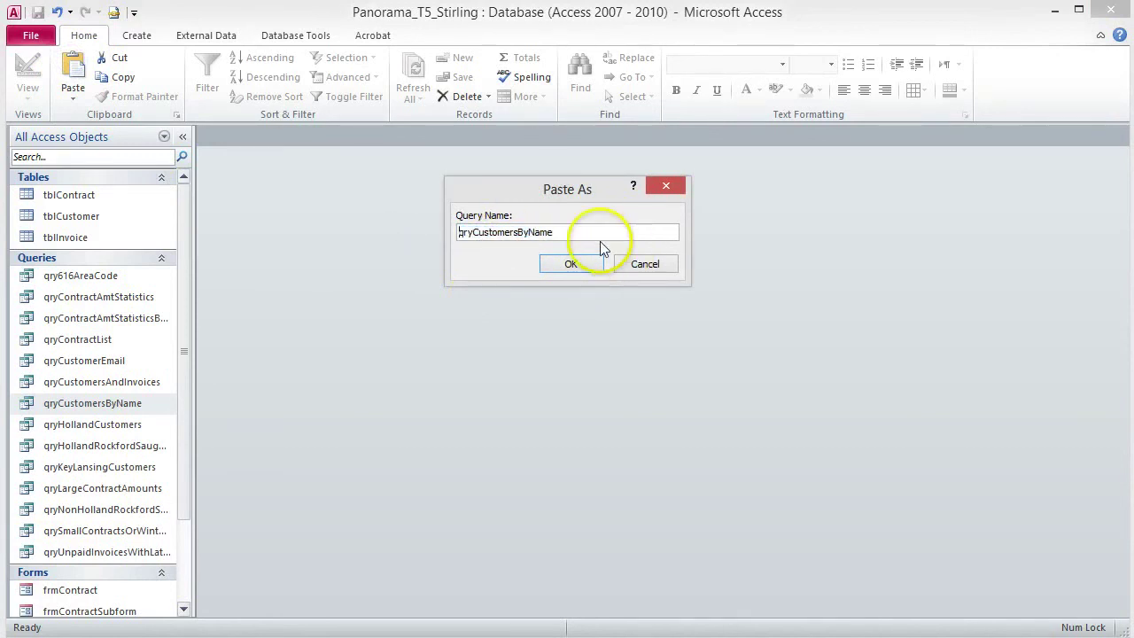
{"action": "left_click", "coordinate": [592, 232]}
{"action": "type", "text": "Para"}
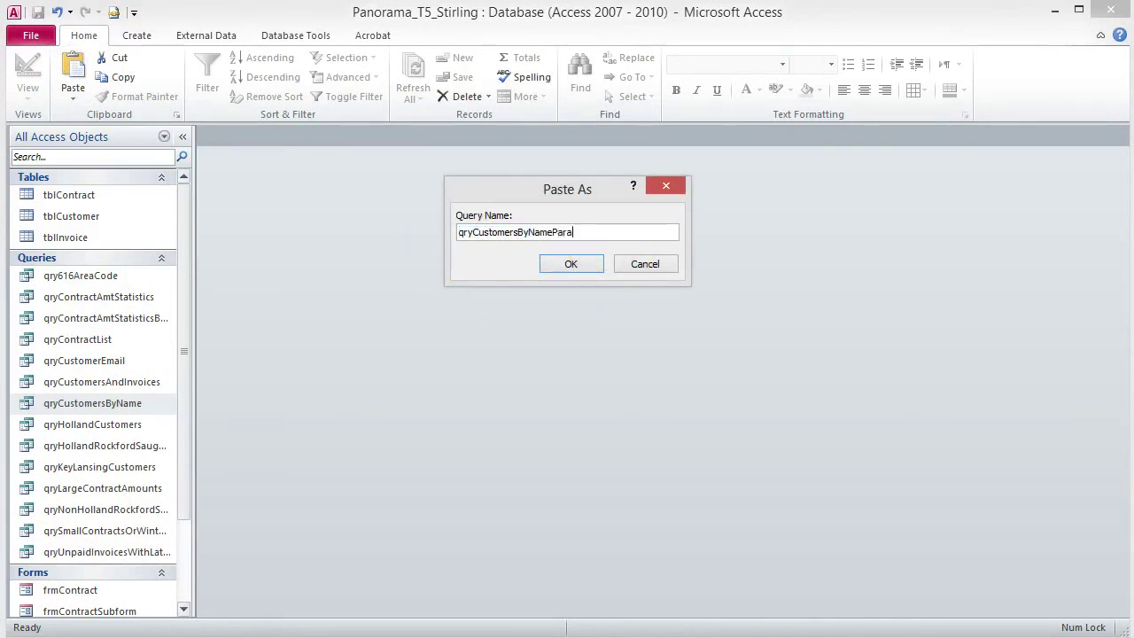
{"action": "type", "text": "meter"}
{"action": "left_click", "coordinate": [591, 262]}
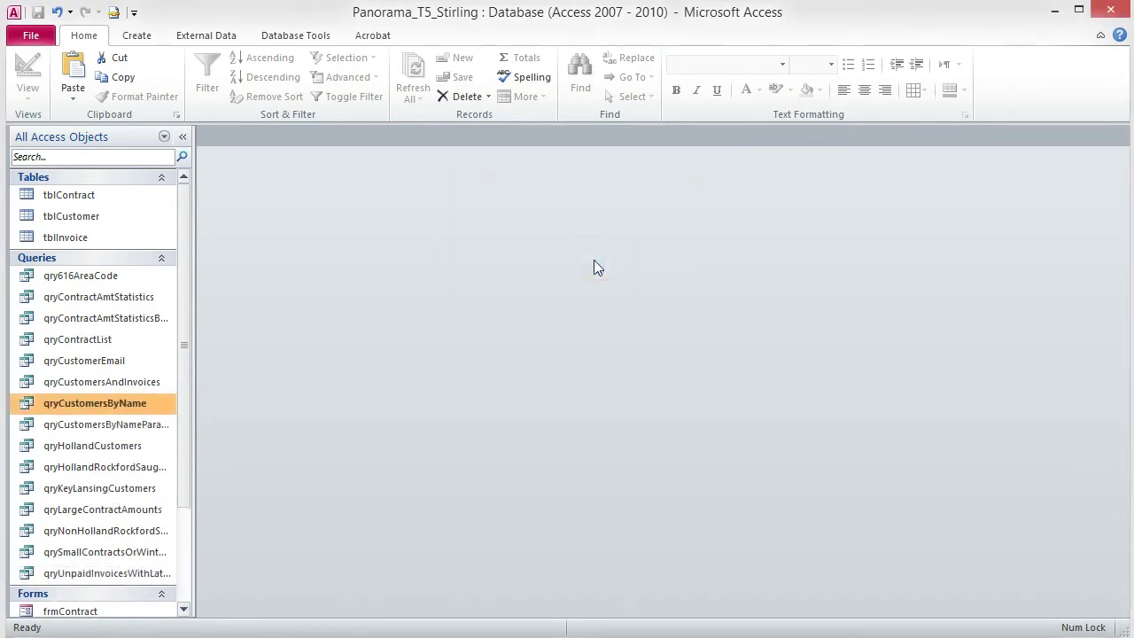
Open qryCustomersByNameParameter in Design view and set the City criterion to the parameter [Type the city:].
{"action": "double_click", "coordinate": [139, 424]}
{"action": "left_click", "coordinate": [27, 62]}
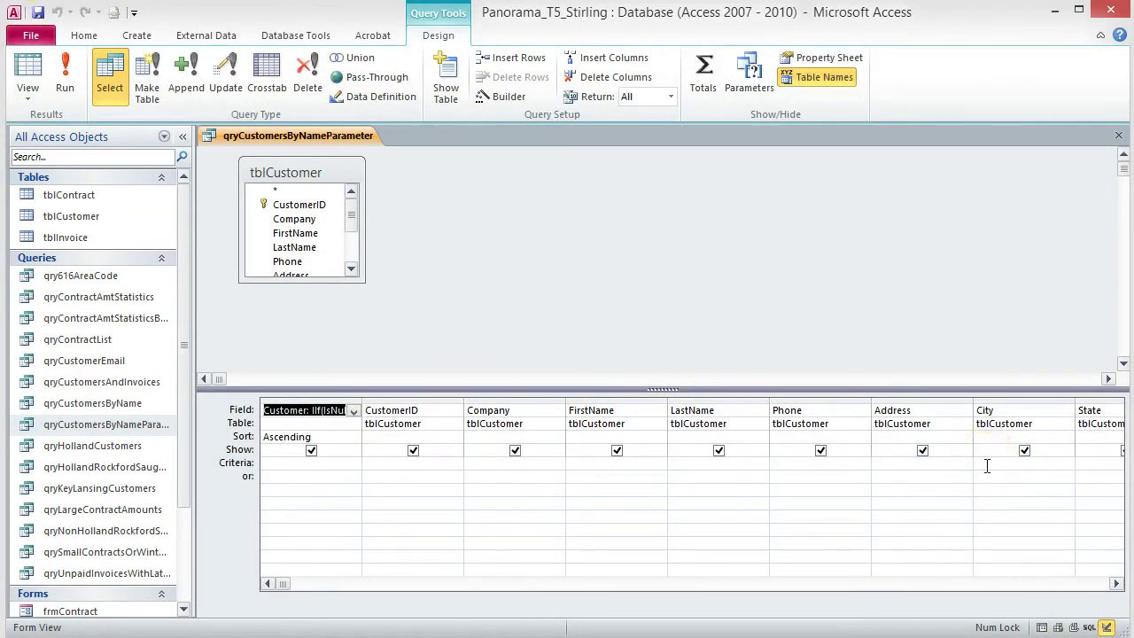
{"action": "left_click", "coordinate": [987, 466]}
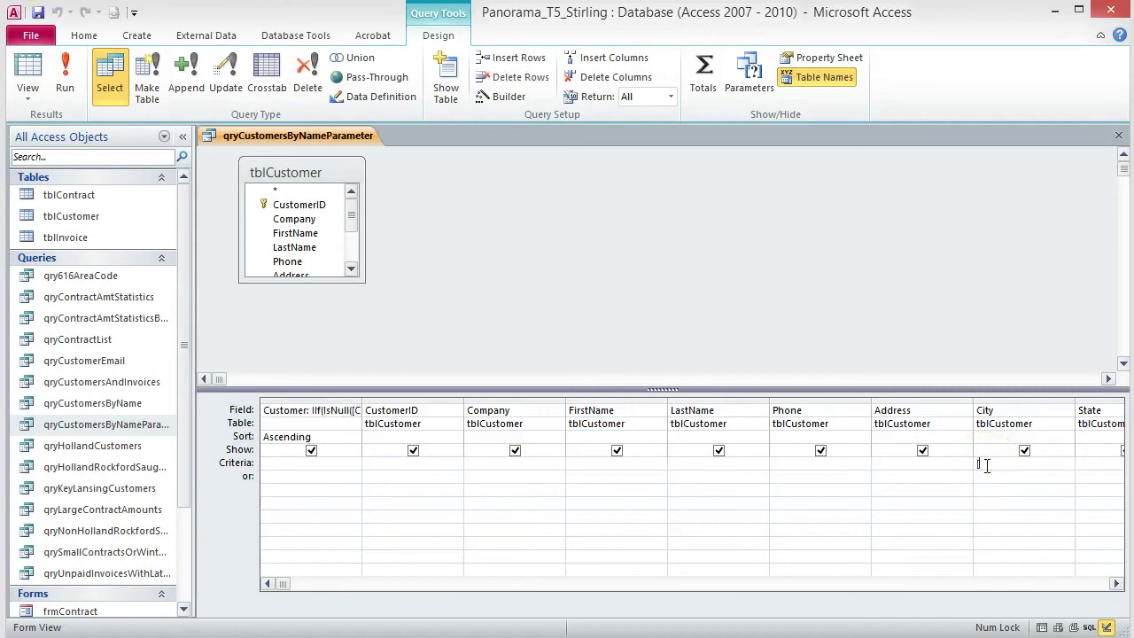
{"action": "type", "text": "[Type the city:"}
Test the city parameter by running the query for Holland, and run the query once more after closing it.
{"action": "left_click", "coordinate": [67, 82]}
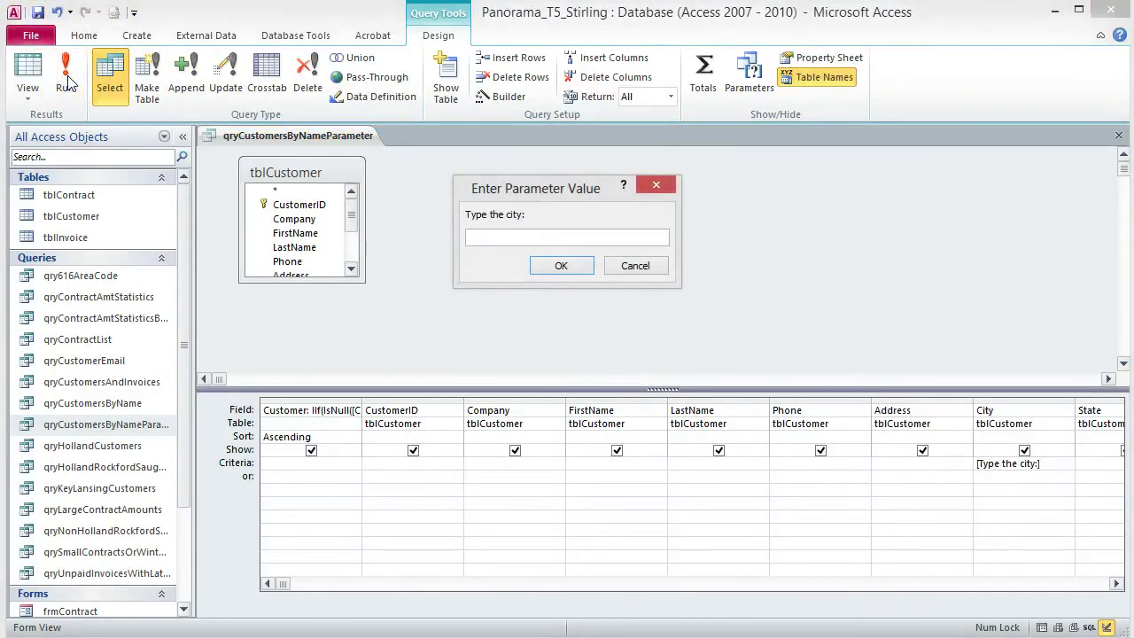
{"action": "left_click", "coordinate": [487, 237]}
{"action": "type", "text": "Holland"}
{"action": "left_click", "coordinate": [562, 267]}
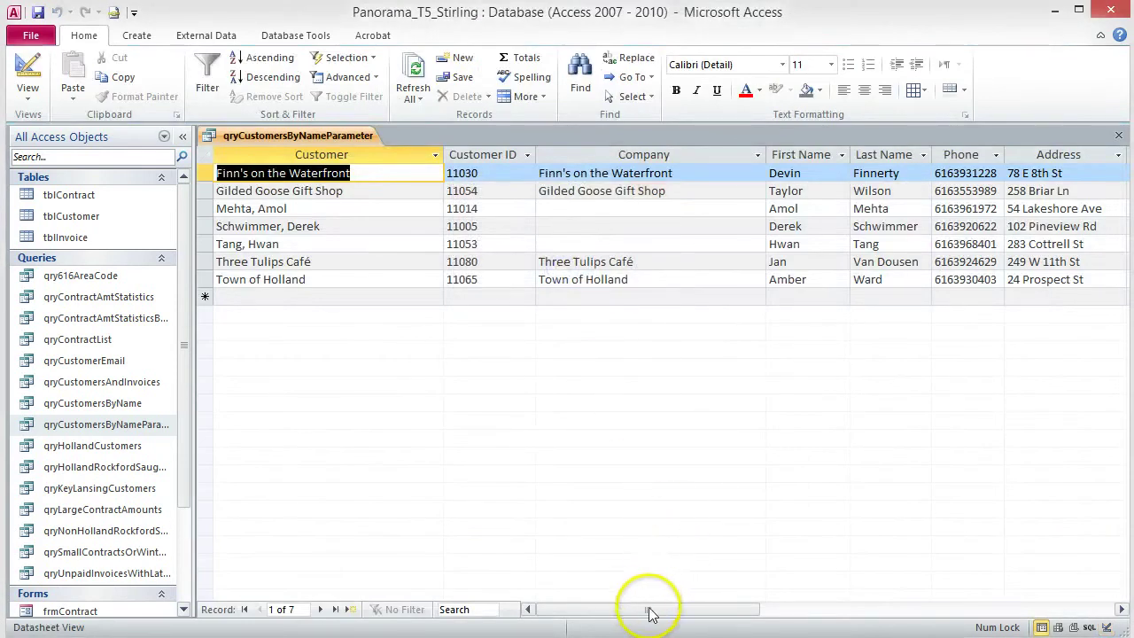
{"action": "left_click_drag", "start_coordinate": [648, 609], "coordinate": [744, 610]}
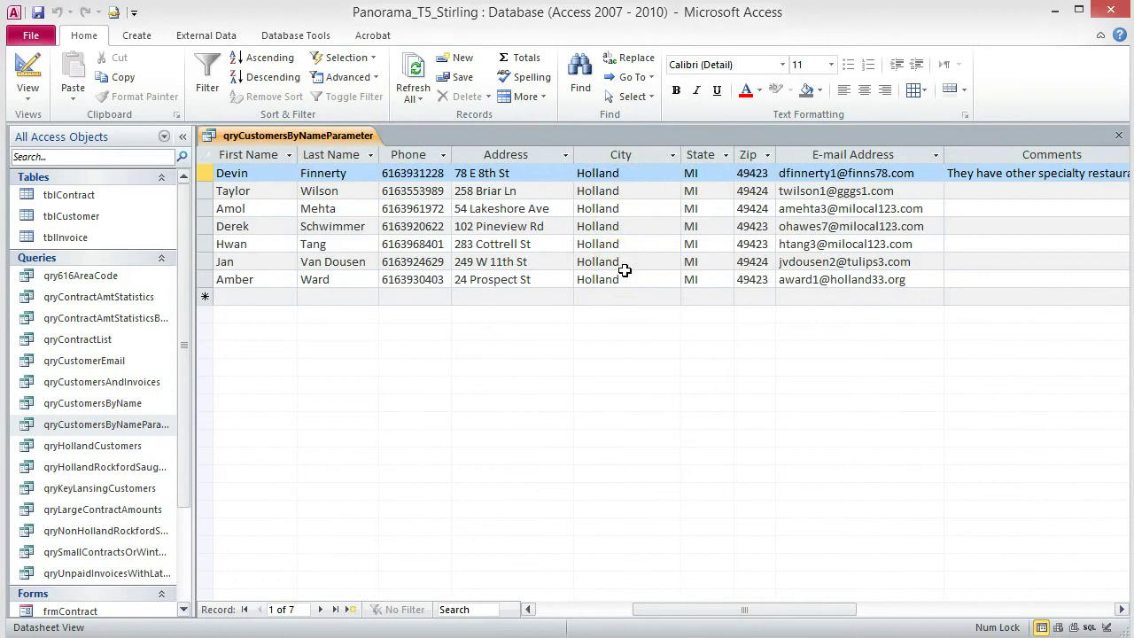
{"action": "left_click", "coordinate": [1118, 140]}
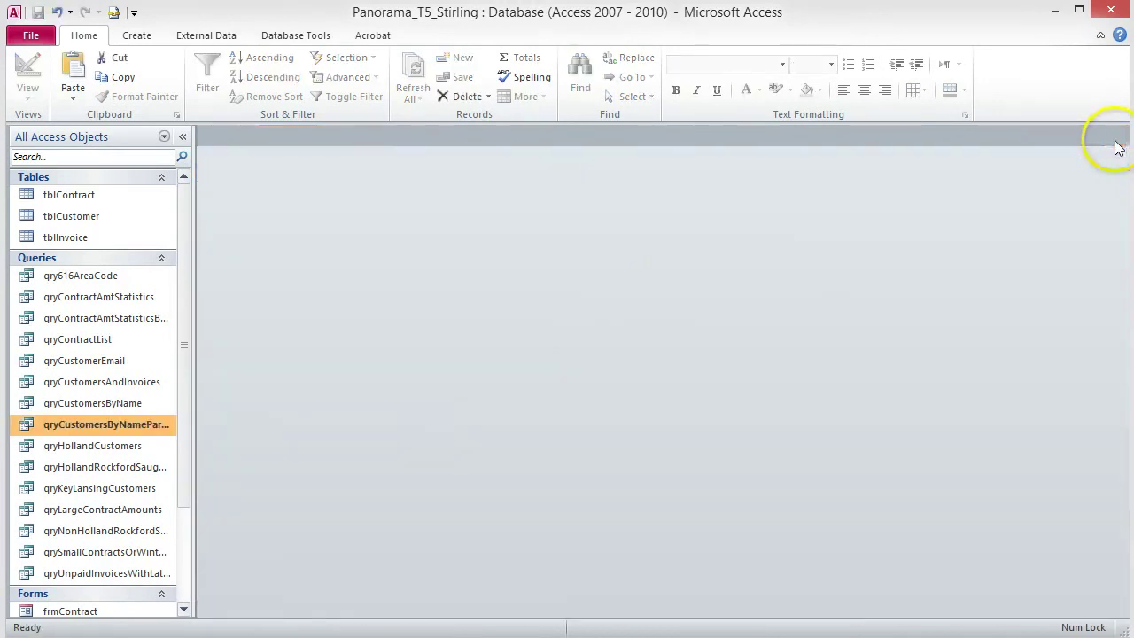
{"action": "double_click", "coordinate": [127, 424]}
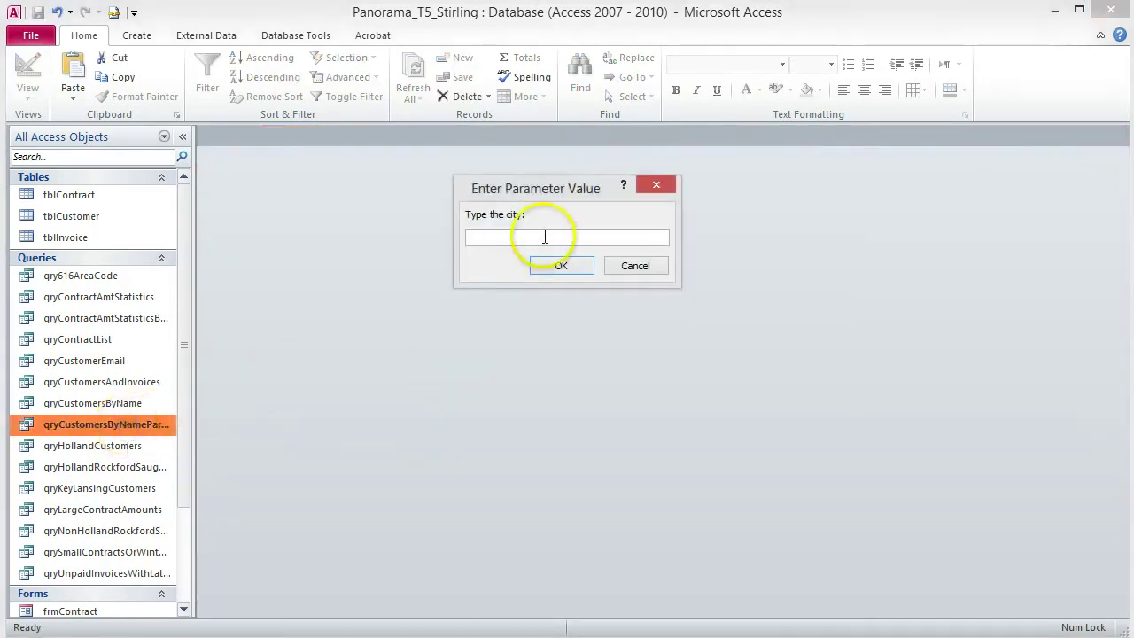
{"action": "left_click", "coordinate": [563, 265]}
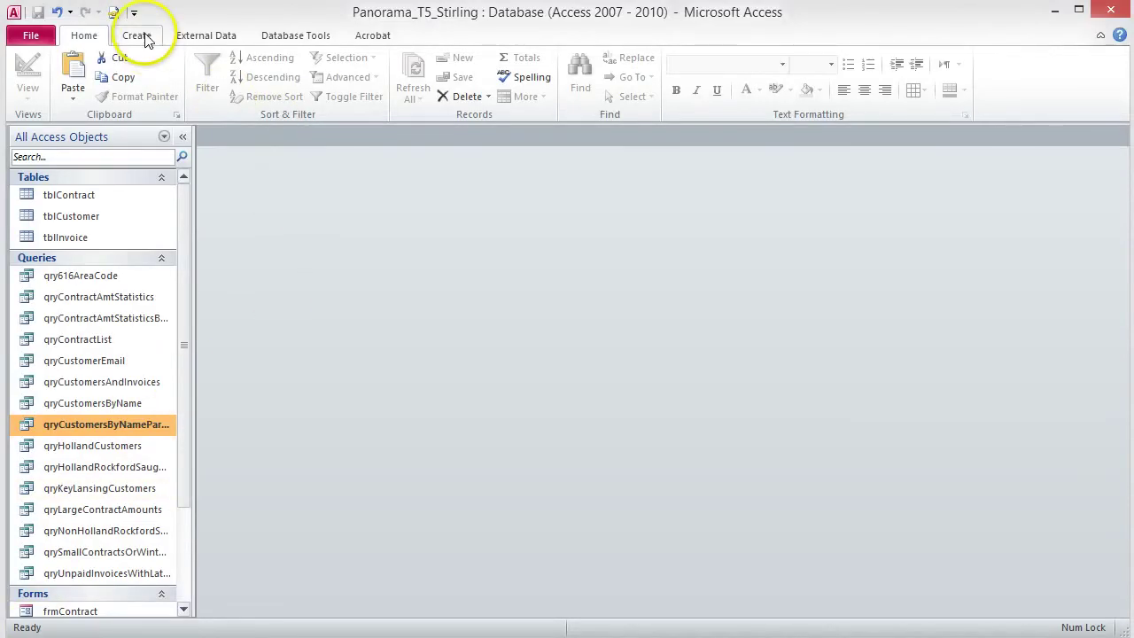
Start a new query with the Crosstab Query Wizard, based on the query qryCustomersAndInvoices.
{"action": "left_click", "coordinate": [146, 40]}
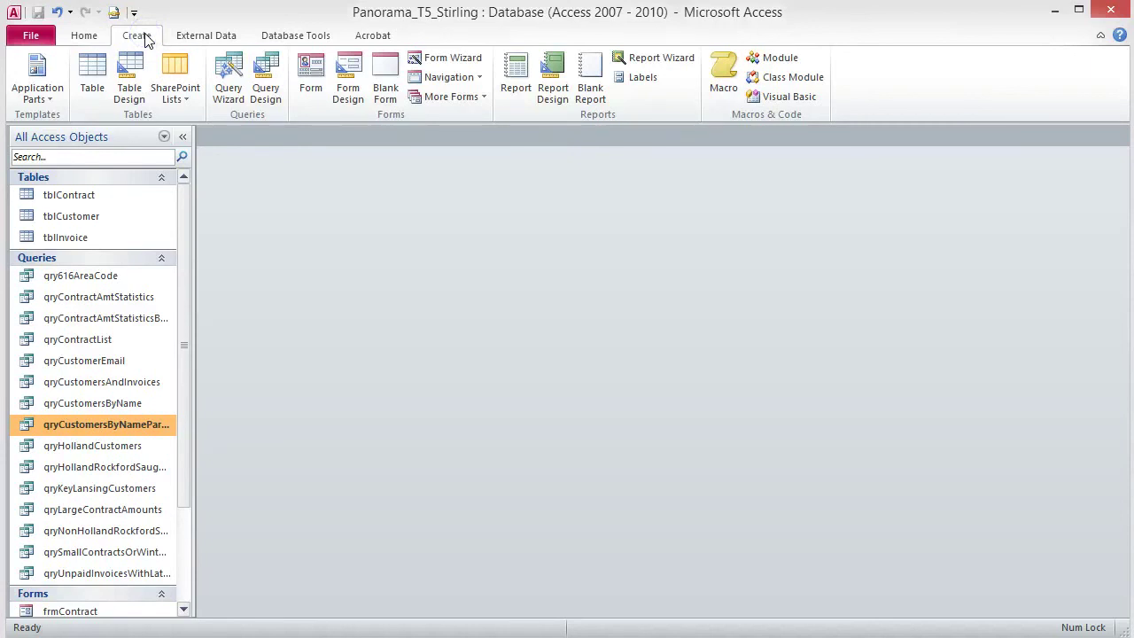
{"action": "left_click", "coordinate": [234, 91]}
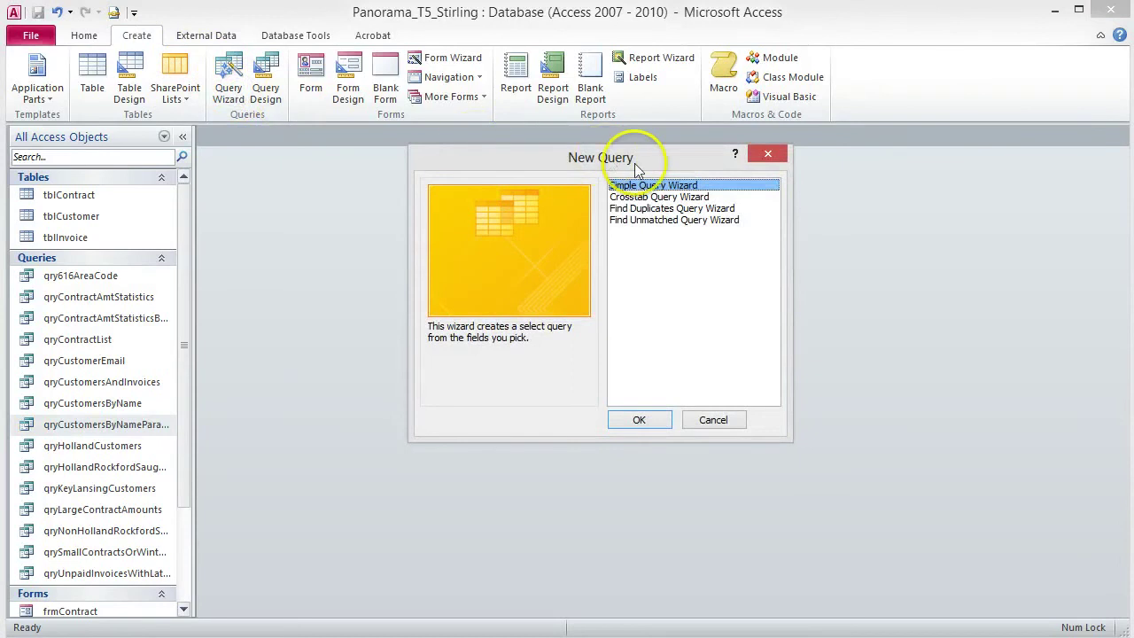
{"action": "left_click", "coordinate": [696, 196]}
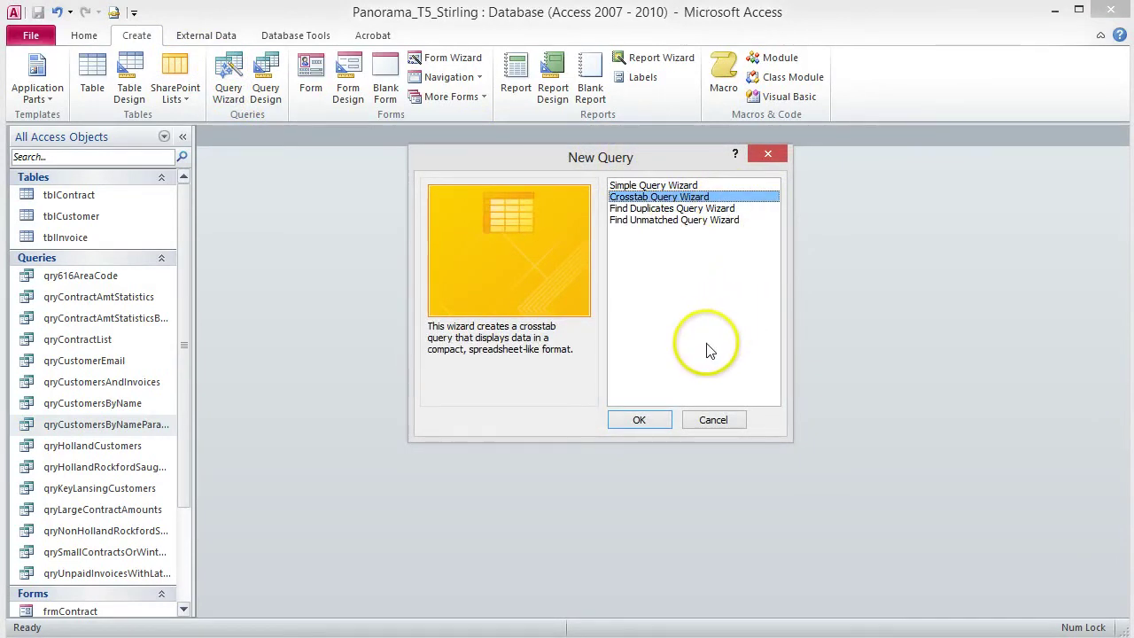
{"action": "left_click", "coordinate": [636, 423]}
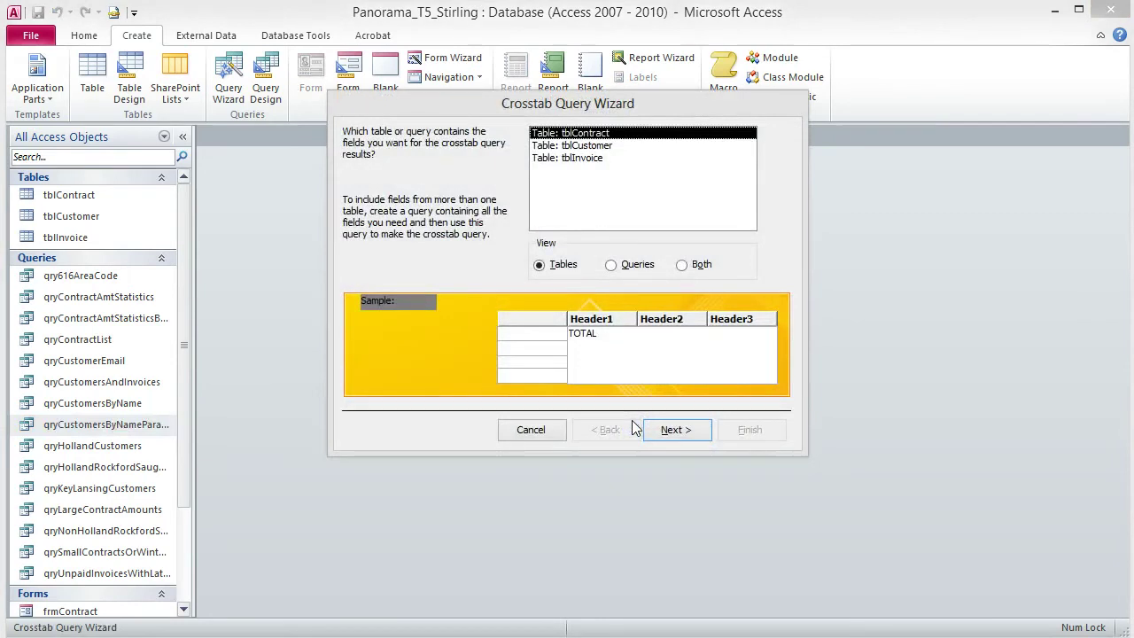
{"action": "left_click", "coordinate": [610, 265]}
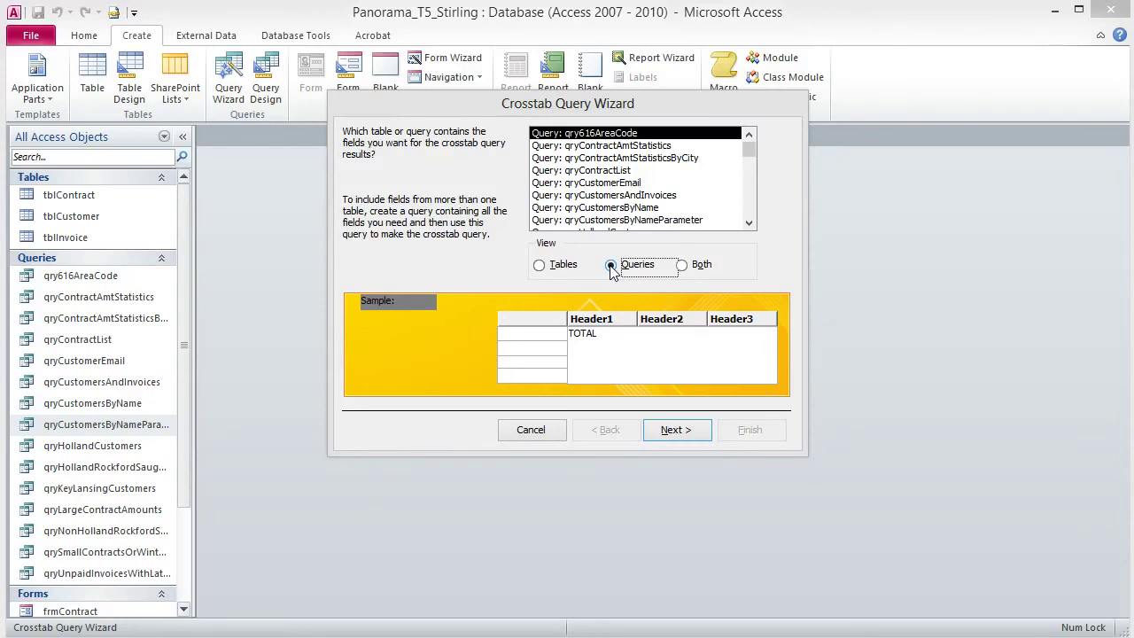
{"action": "left_click", "coordinate": [623, 195]}
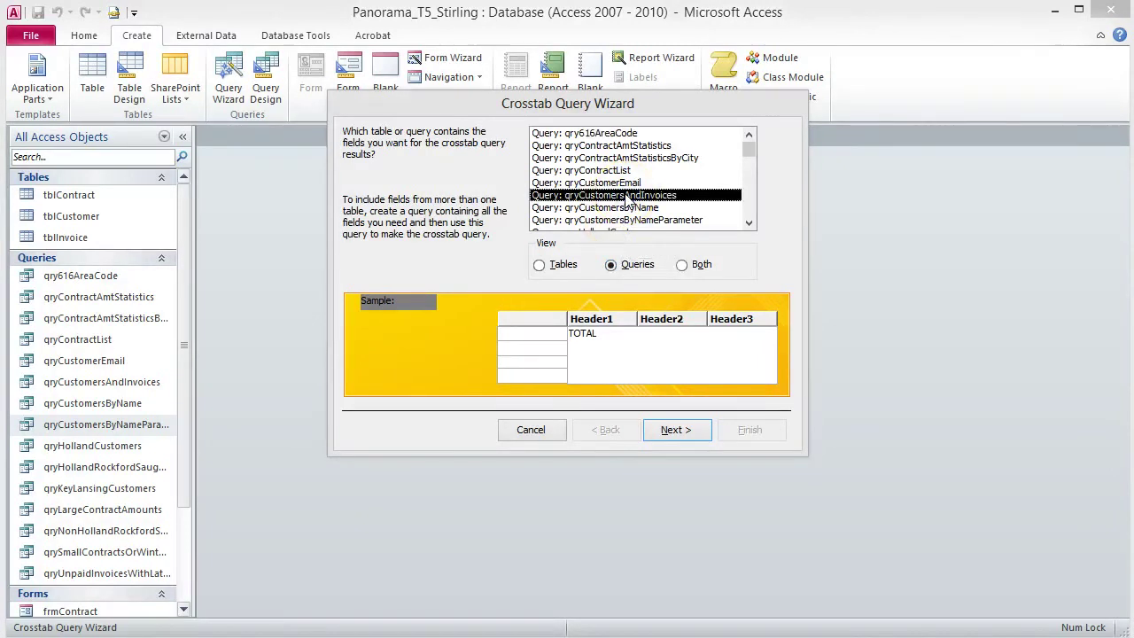
{"action": "left_click", "coordinate": [673, 429]}
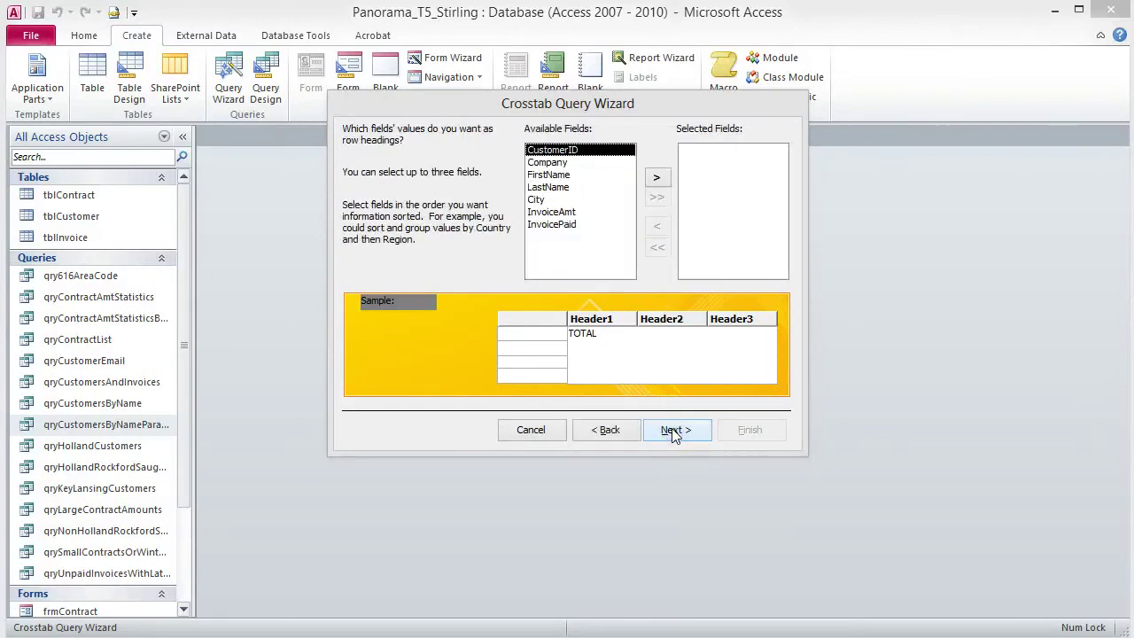
Use City for the crosstab's row headings and InvoicePaid for its column headings.
{"action": "left_click", "coordinate": [542, 202]}
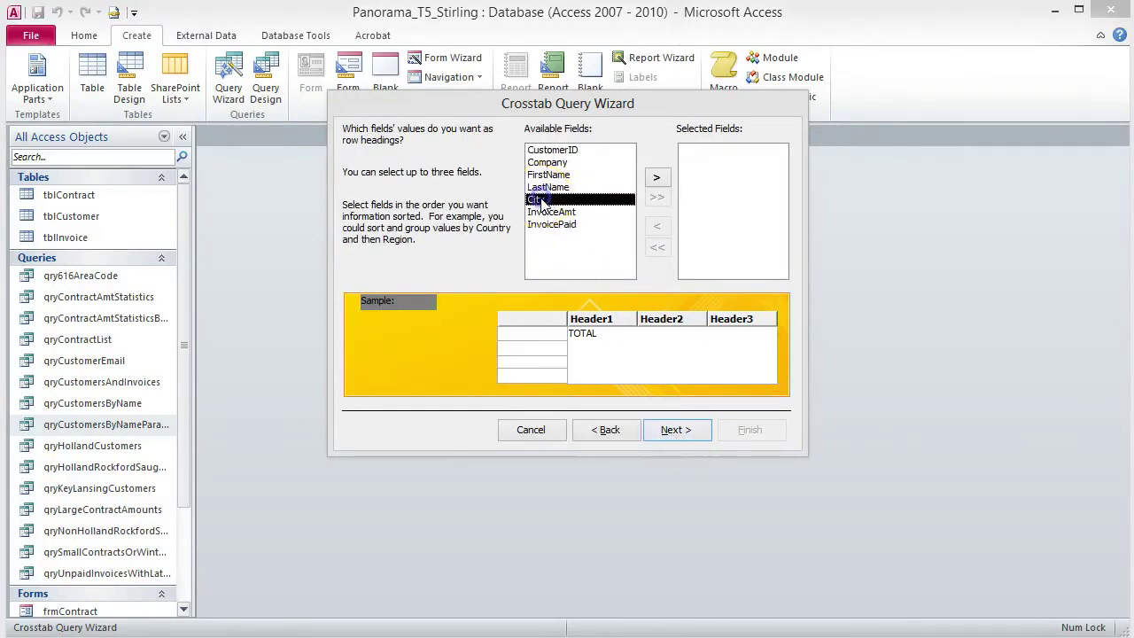
{"action": "left_click", "coordinate": [656, 178]}
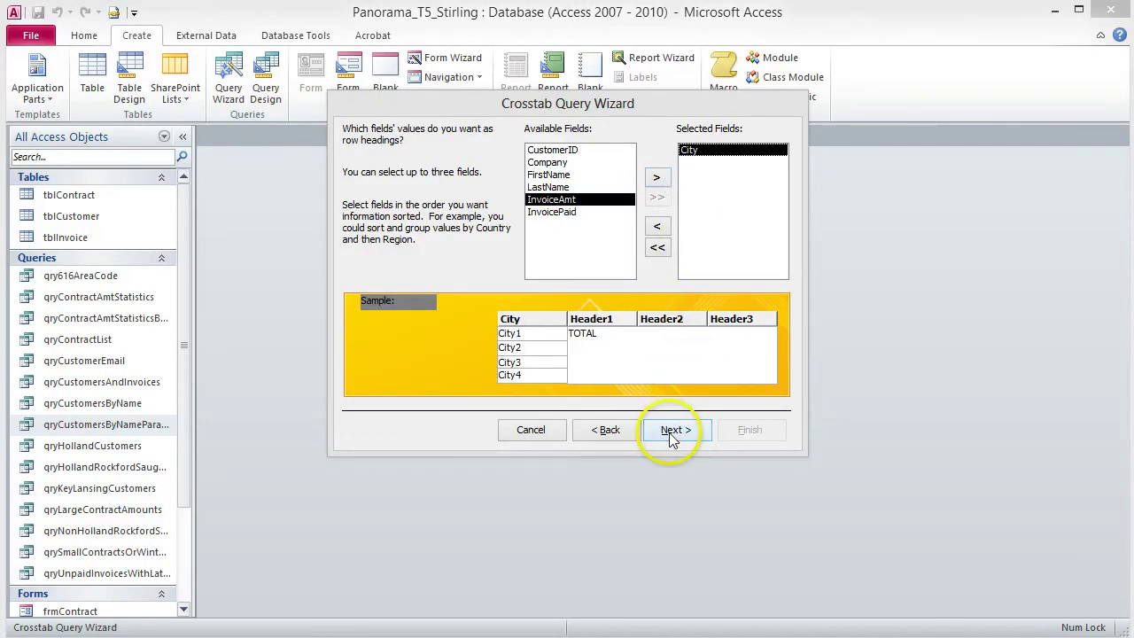
{"action": "left_click", "coordinate": [674, 431]}
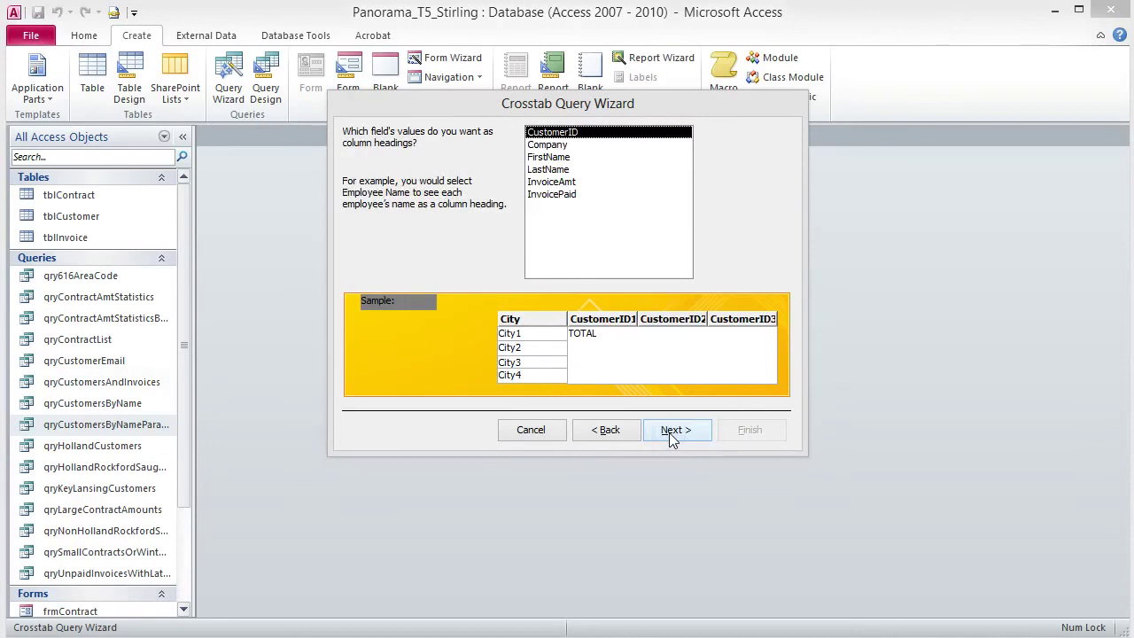
{"action": "left_click", "coordinate": [567, 195]}
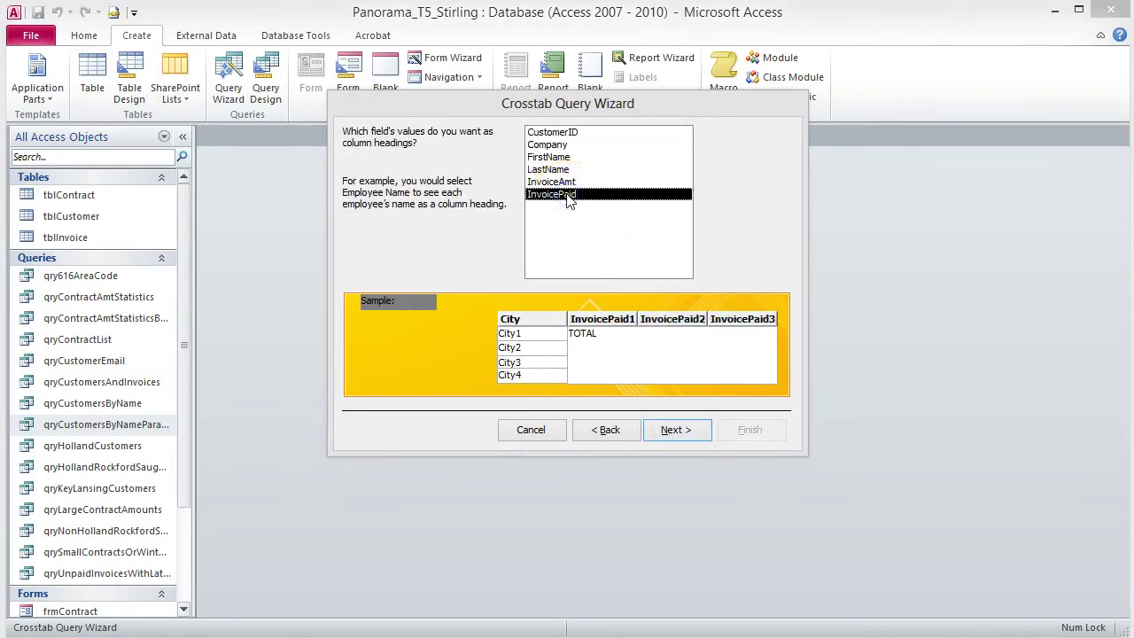
{"action": "left_click", "coordinate": [691, 432]}
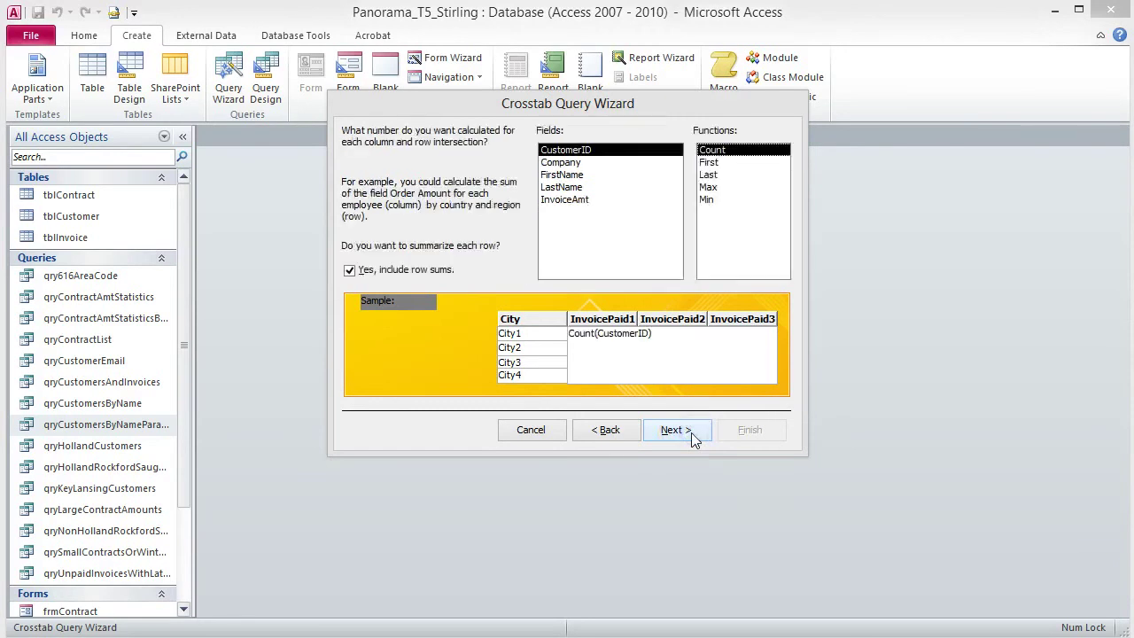
Calculate the Sum of InvoiceAmt at each row and column intersection of the crosstab, keeping row sums included.
{"action": "left_click", "coordinate": [576, 208]}
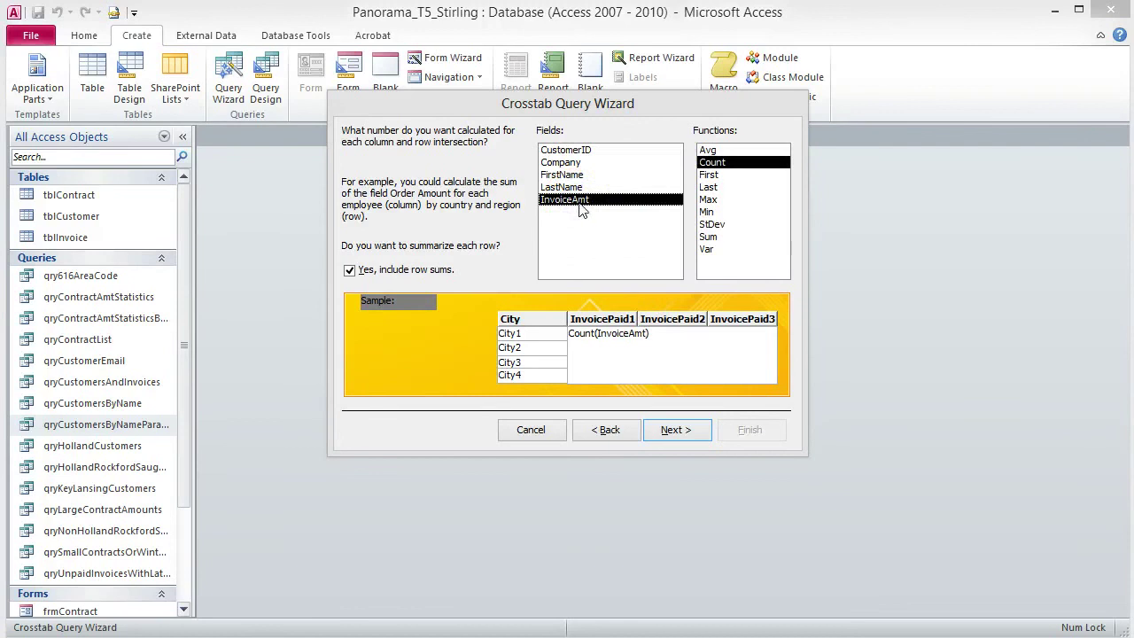
{"action": "left_click", "coordinate": [709, 238]}
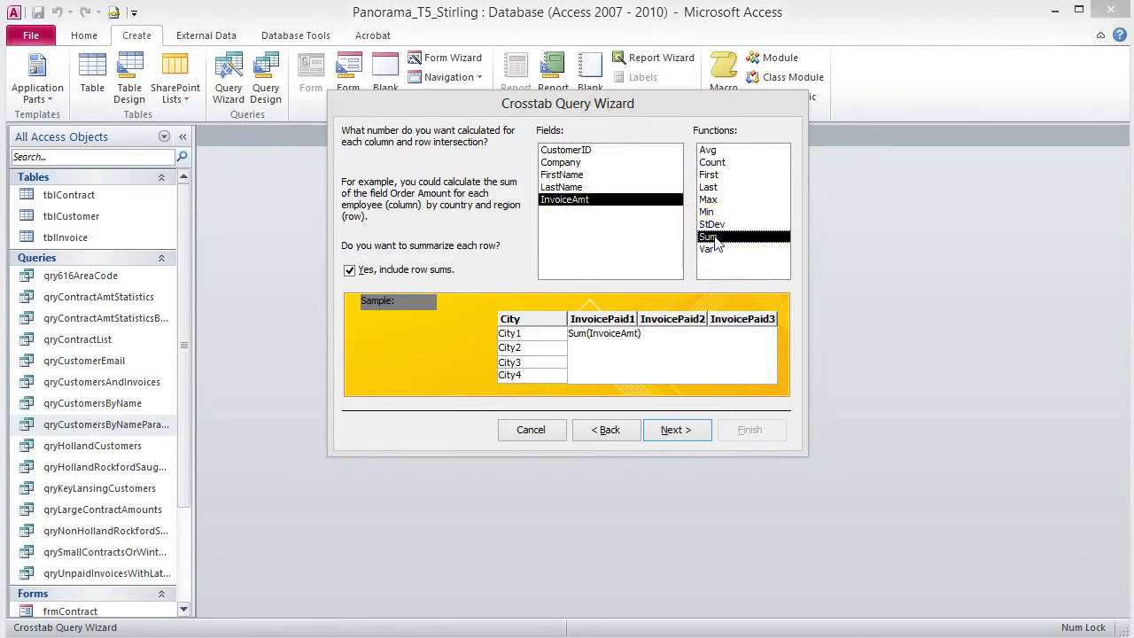
{"action": "left_click", "coordinate": [673, 432]}
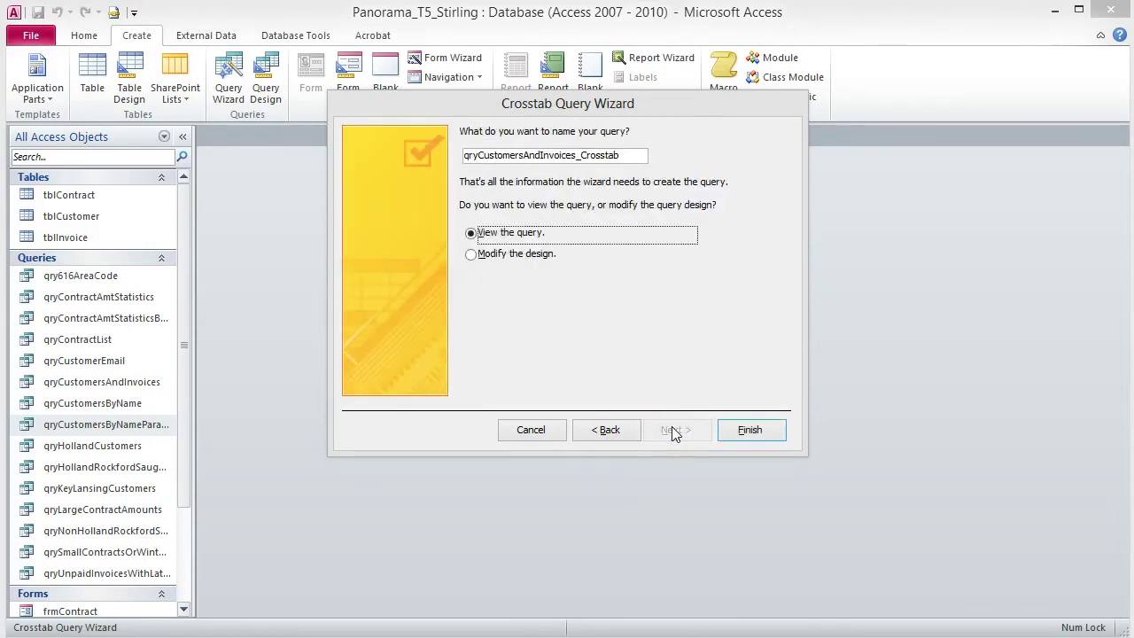
Name the crosstab query qryCustomersAndInvoicesCrosstab and finish the wizard with the query opened for viewing.
{"action": "left_click", "coordinate": [582, 155]}
{"action": "key", "text": "BackSpace"}
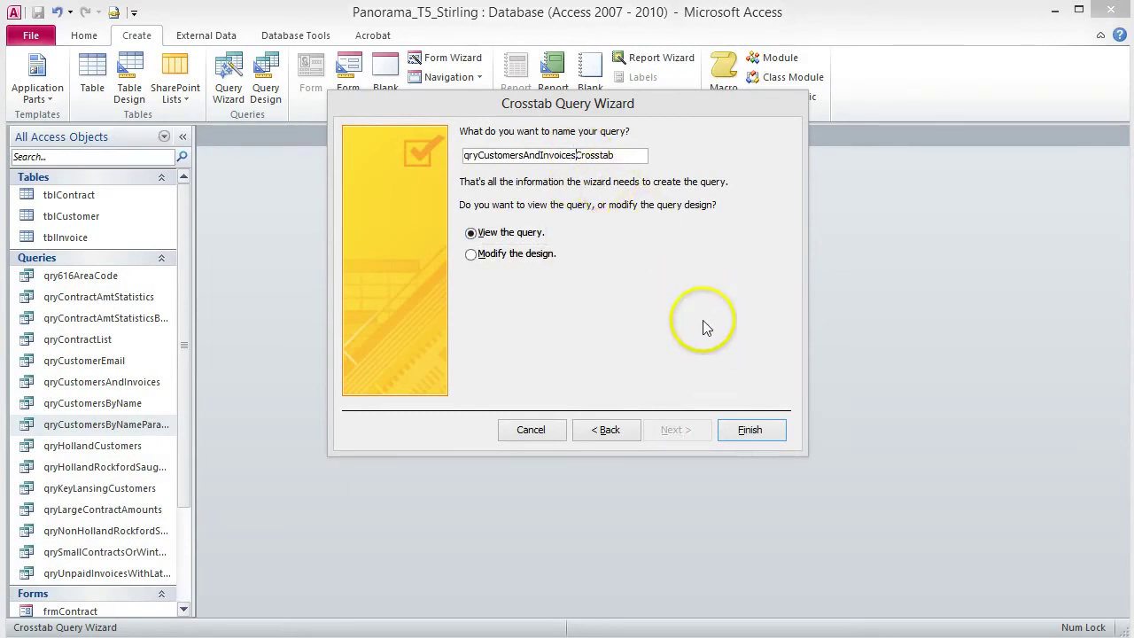
{"action": "left_click", "coordinate": [771, 436]}
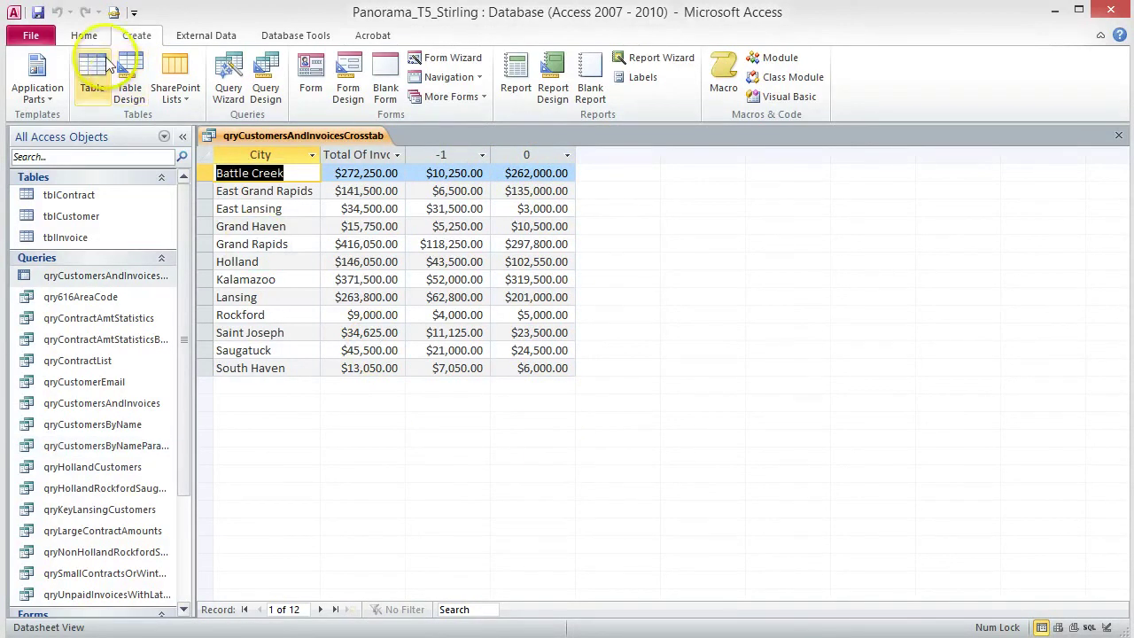
In the crosstab query's design, replace the InvoicePaid column heading field with the expression IIf (InvoicePaid,"Paid","Unpaid").
{"action": "left_click", "coordinate": [84, 36]}
{"action": "left_click", "coordinate": [30, 71]}
{"action": "left_click", "coordinate": [420, 344]}
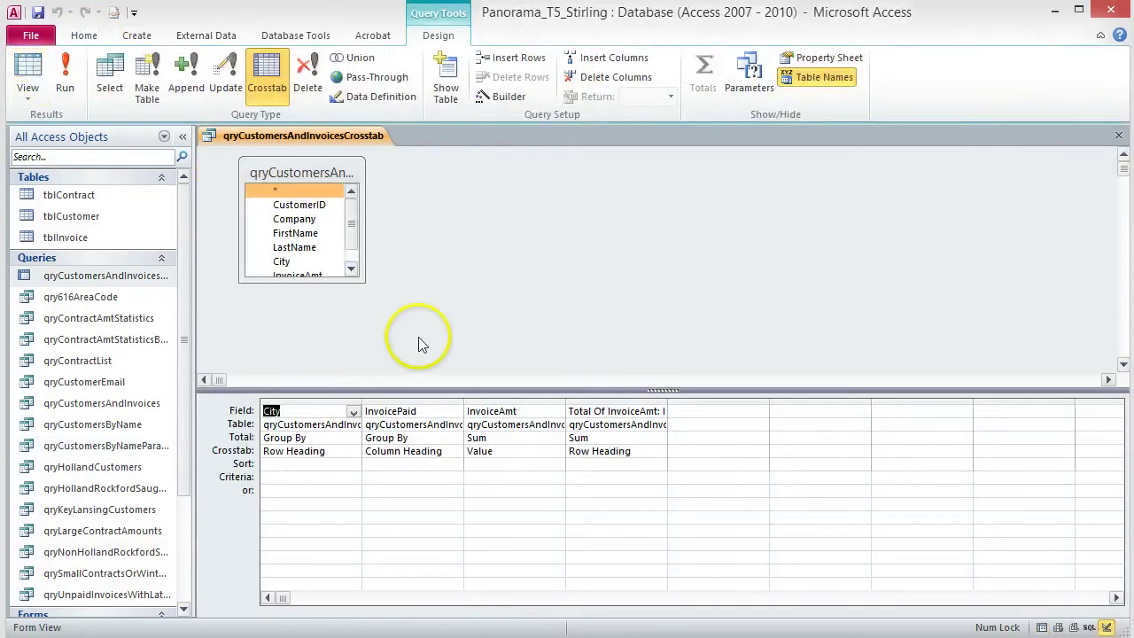
{"action": "right_click", "coordinate": [437, 412]}
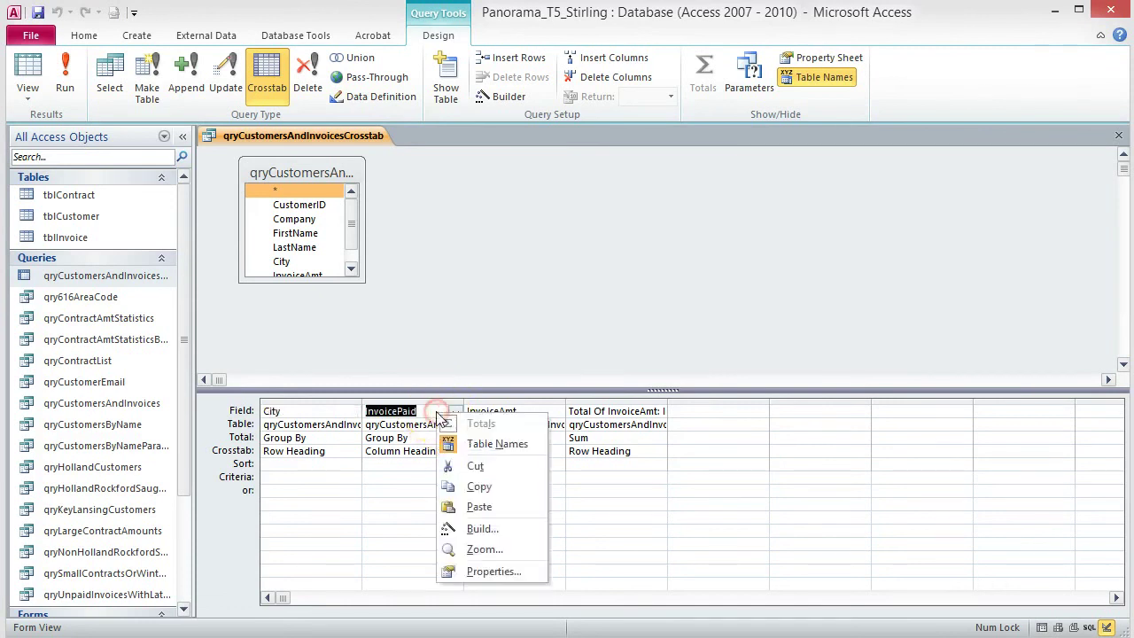
{"action": "left_click", "coordinate": [482, 548]}
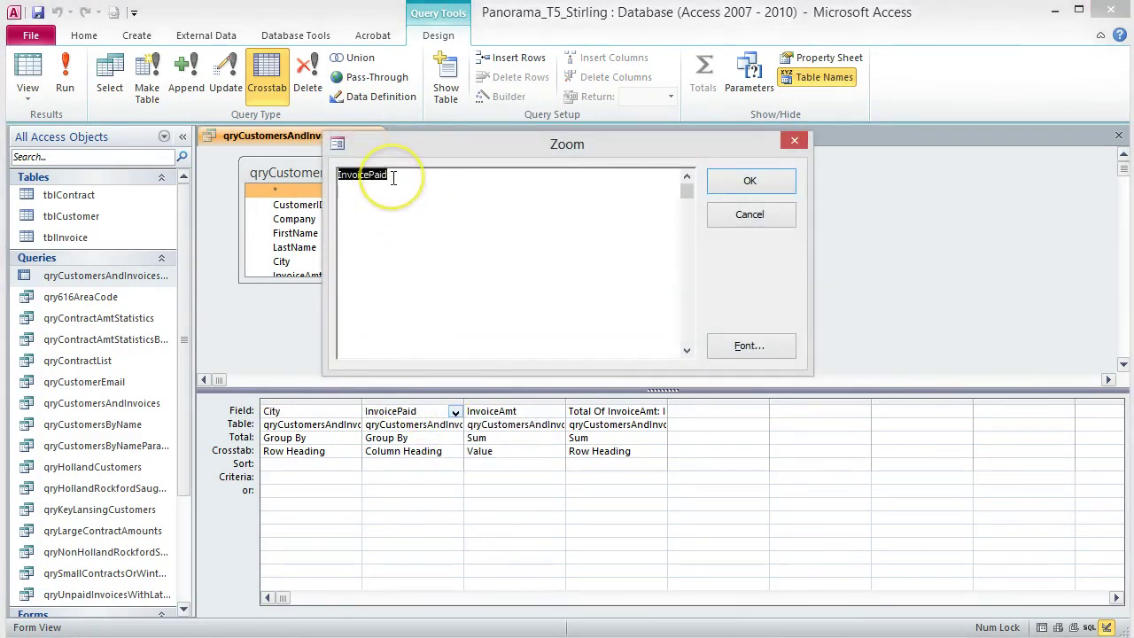
{"action": "key", "text": "Delete"}
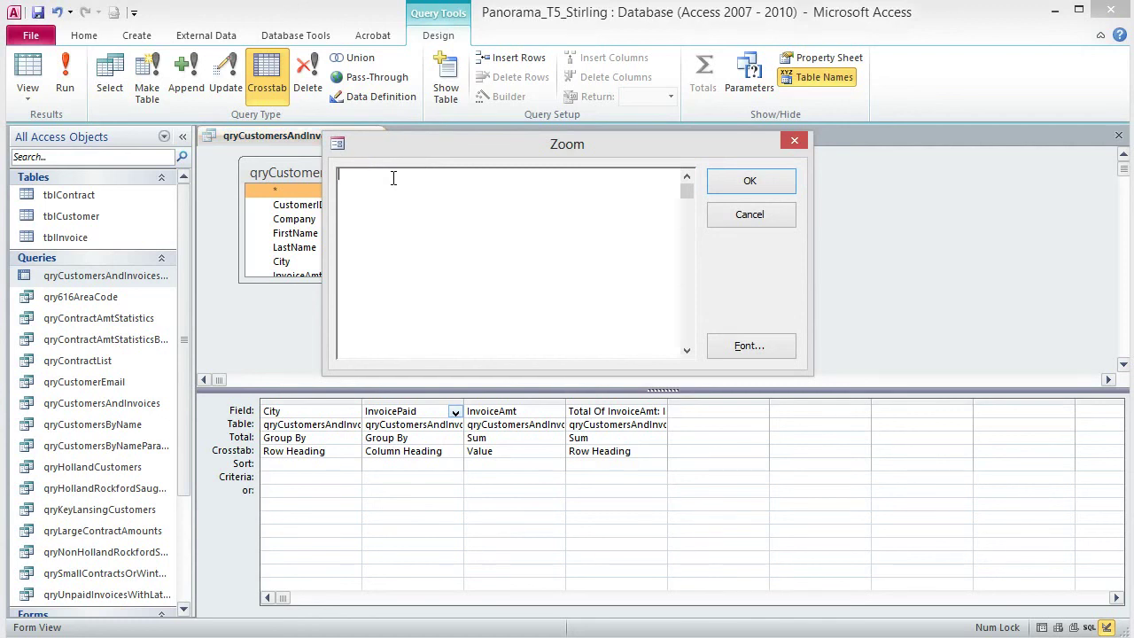
{"action": "type", "text": "IIf (InvoicePaid,\"Paid\",\"Unpaid\")"}
{"action": "left_click", "coordinate": [747, 179]}
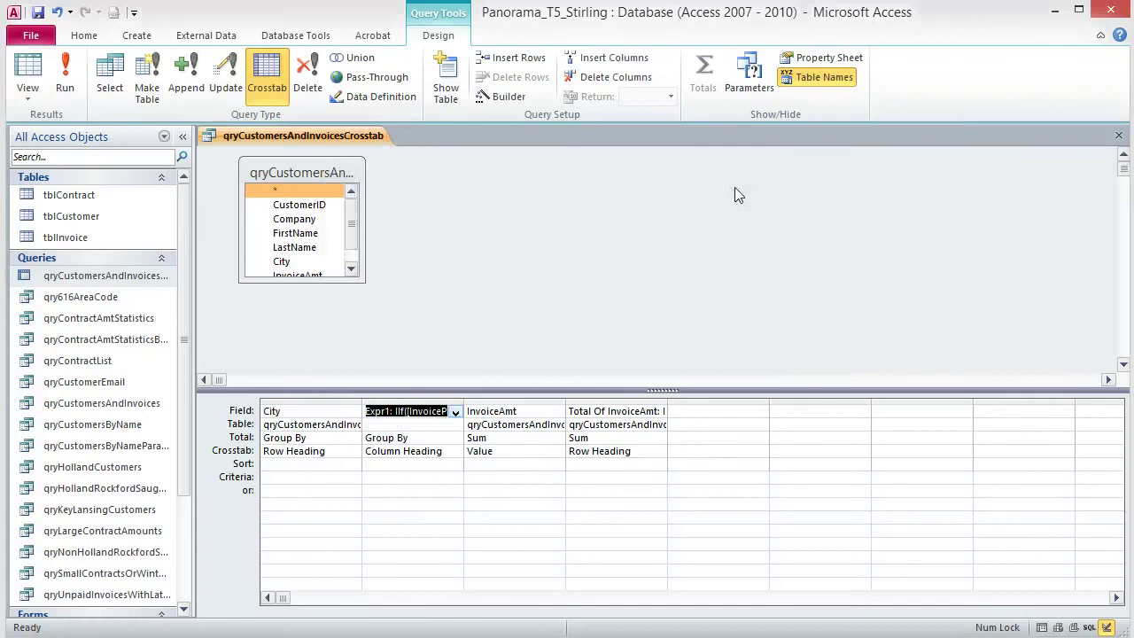
Run the crosstab query to view the invoice amounts by city, and close it.
{"action": "left_click", "coordinate": [66, 78]}
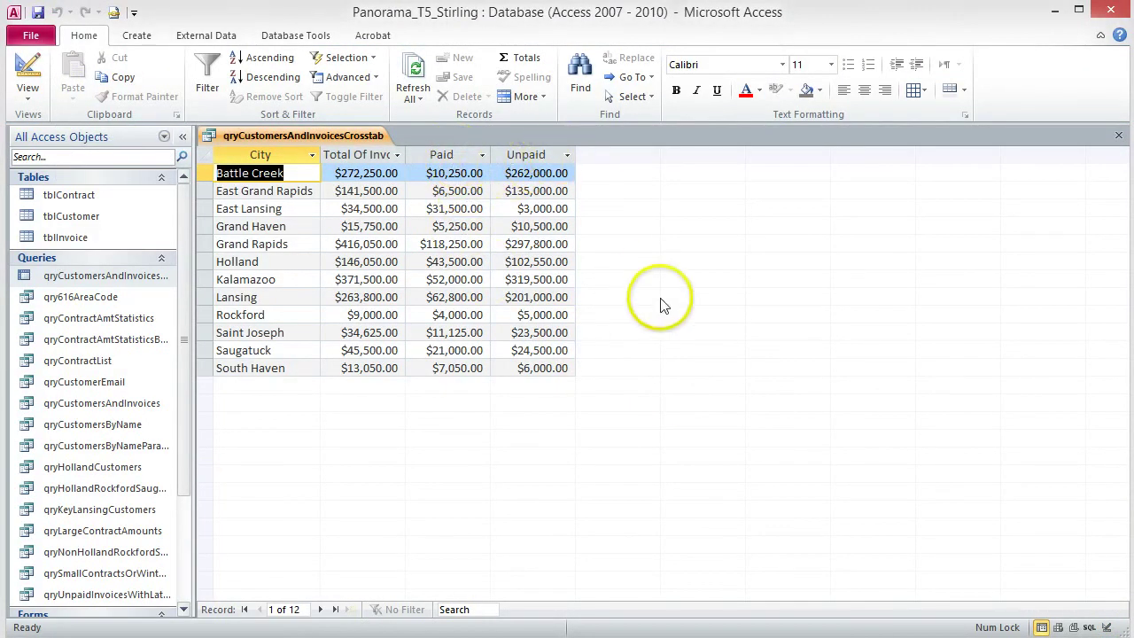
{"action": "left_click", "coordinate": [1120, 137]}
{"action": "left_click", "coordinate": [466, 343]}
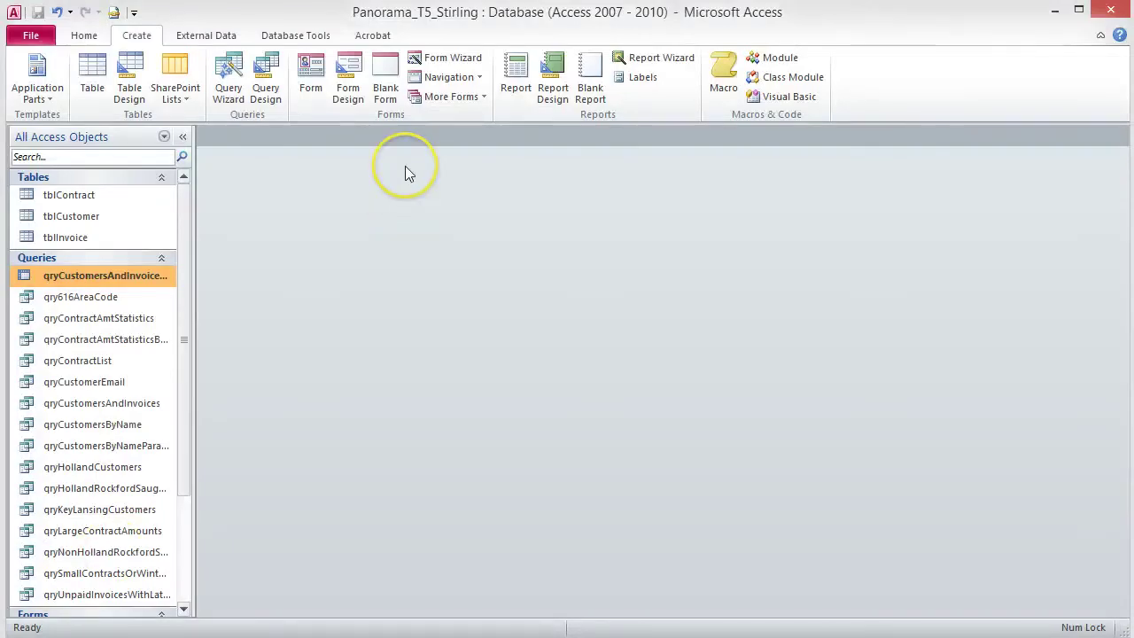
{"action": "left_click", "coordinate": [350, 179]}
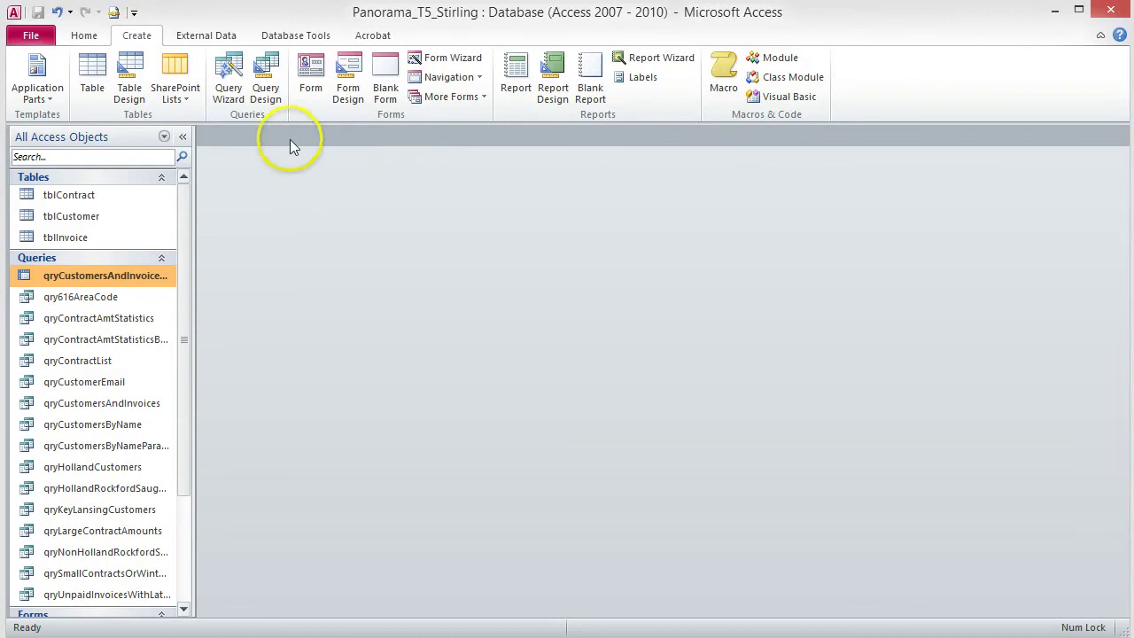
Start a new query with the Find Duplicates Query Wizard, searching the table tblContract.
{"action": "left_click", "coordinate": [228, 71]}
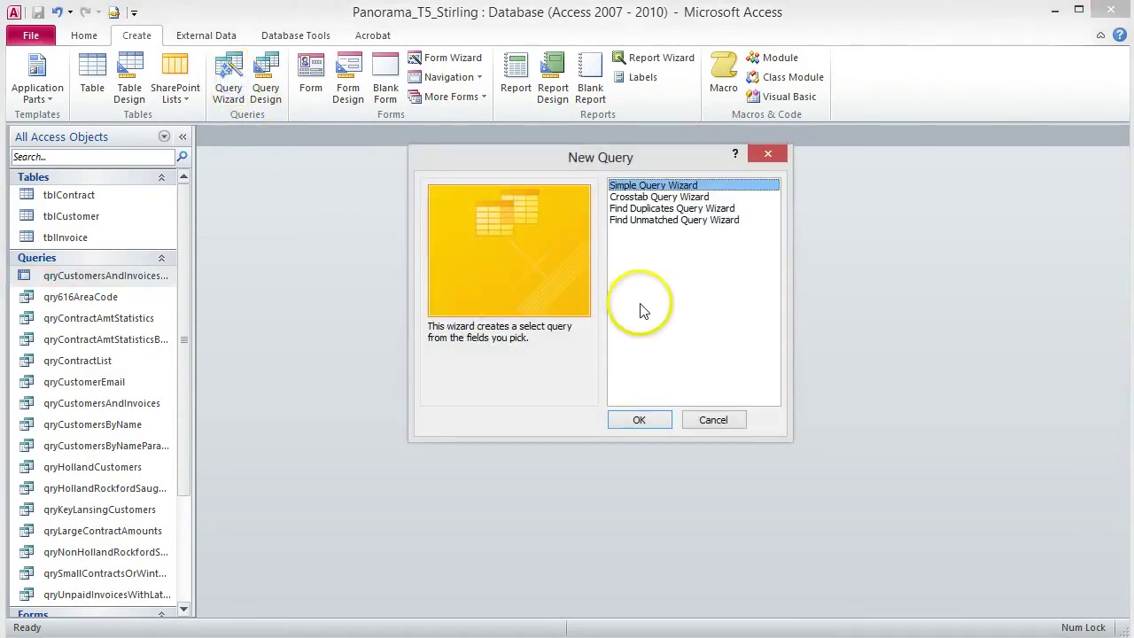
{"action": "left_click", "coordinate": [721, 209]}
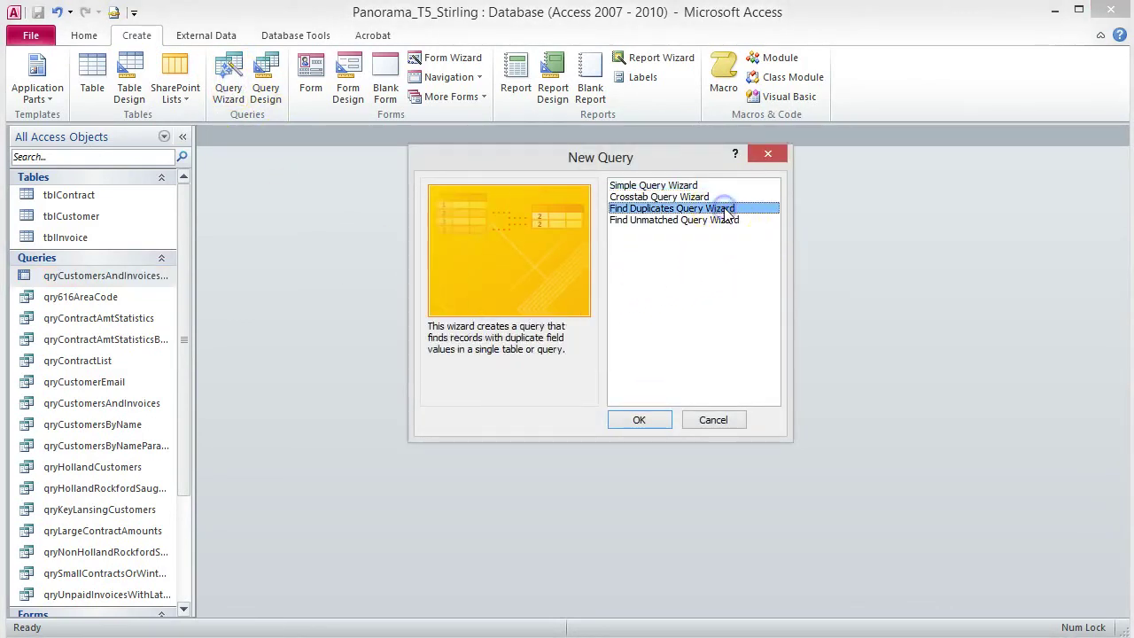
{"action": "left_click", "coordinate": [640, 419]}
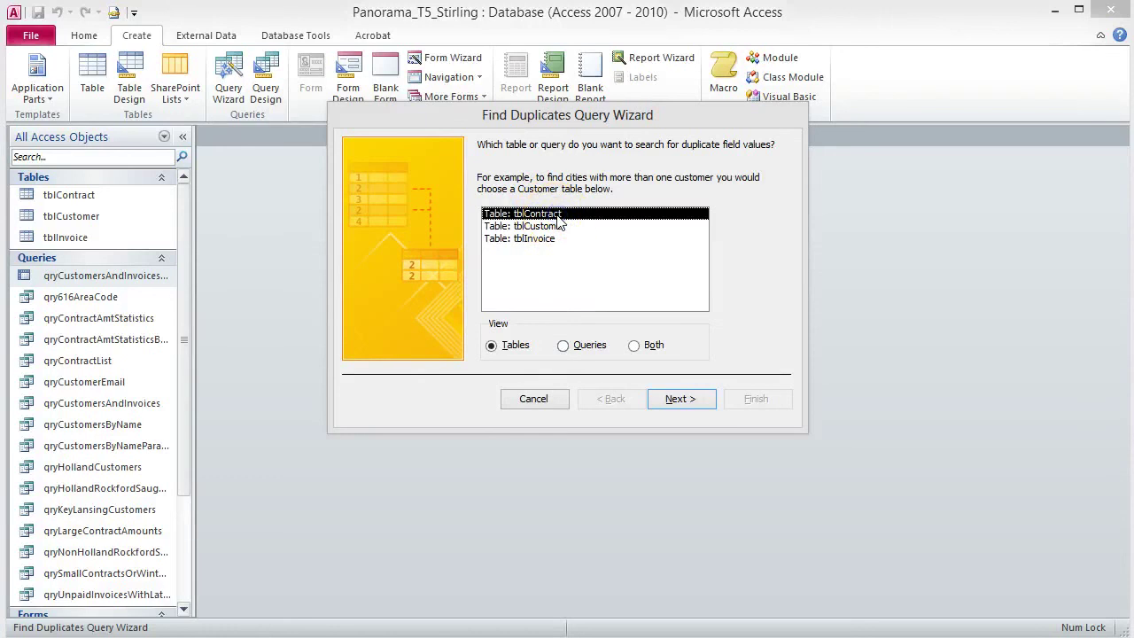
{"action": "left_click", "coordinate": [677, 398]}
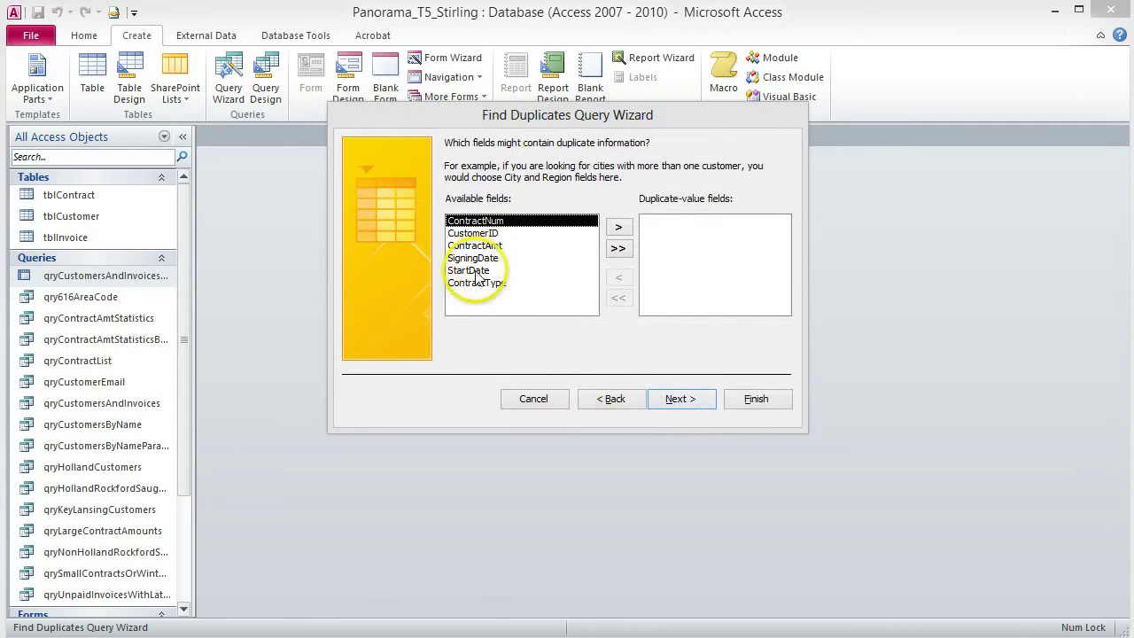
Use StartDate as the duplicate-value field and include all the remaining fields as additional query fields.
{"action": "left_click", "coordinate": [526, 270]}
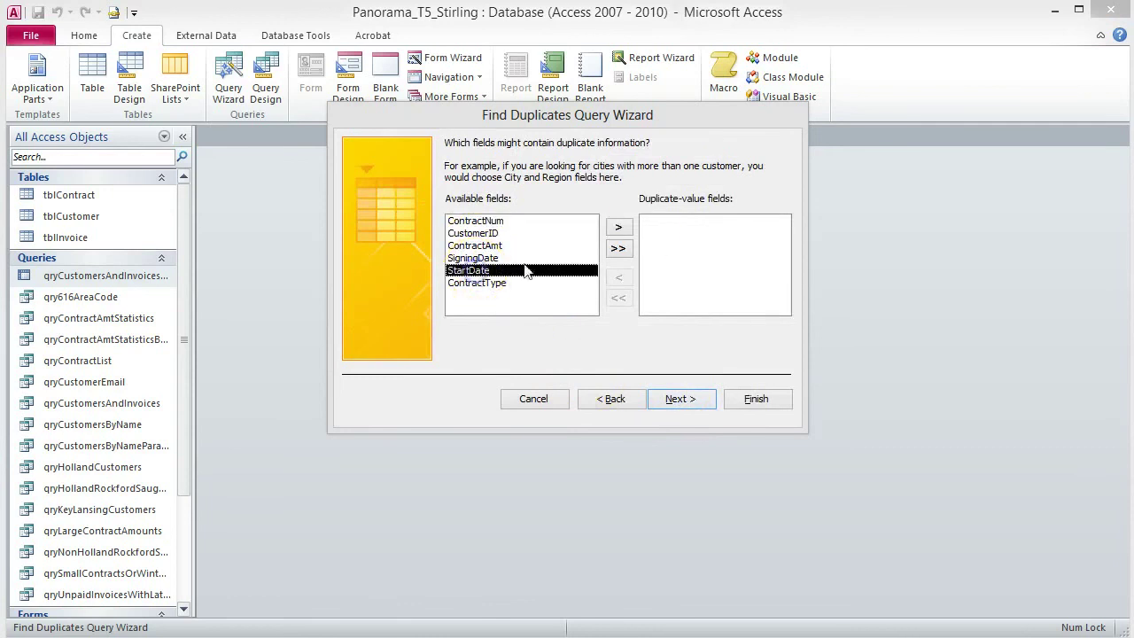
{"action": "left_click", "coordinate": [620, 228]}
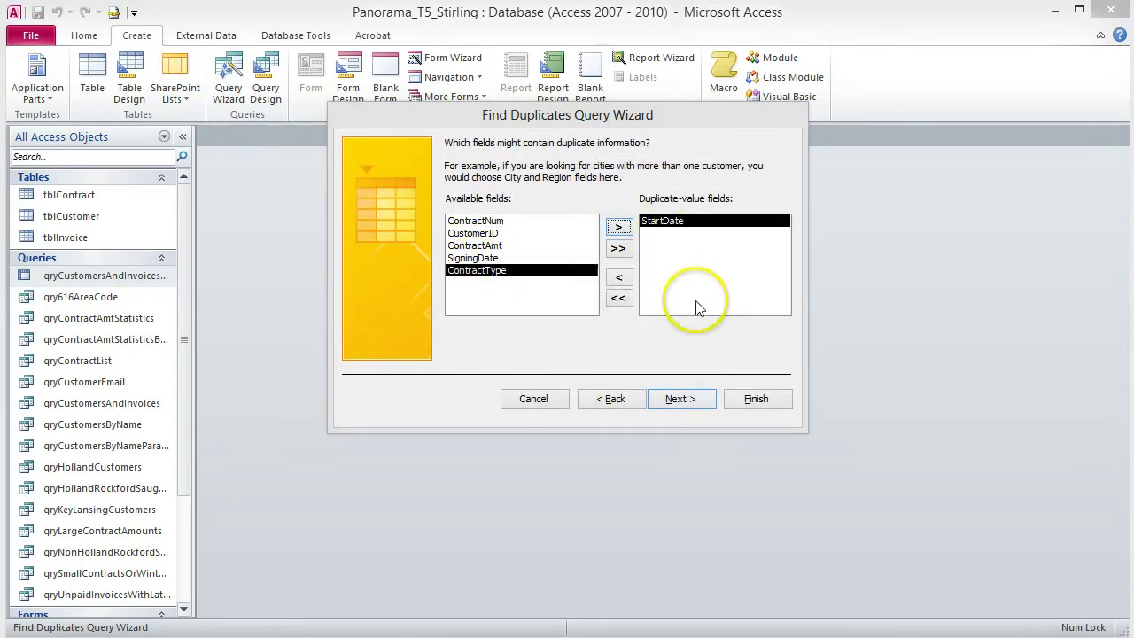
{"action": "left_click", "coordinate": [697, 400]}
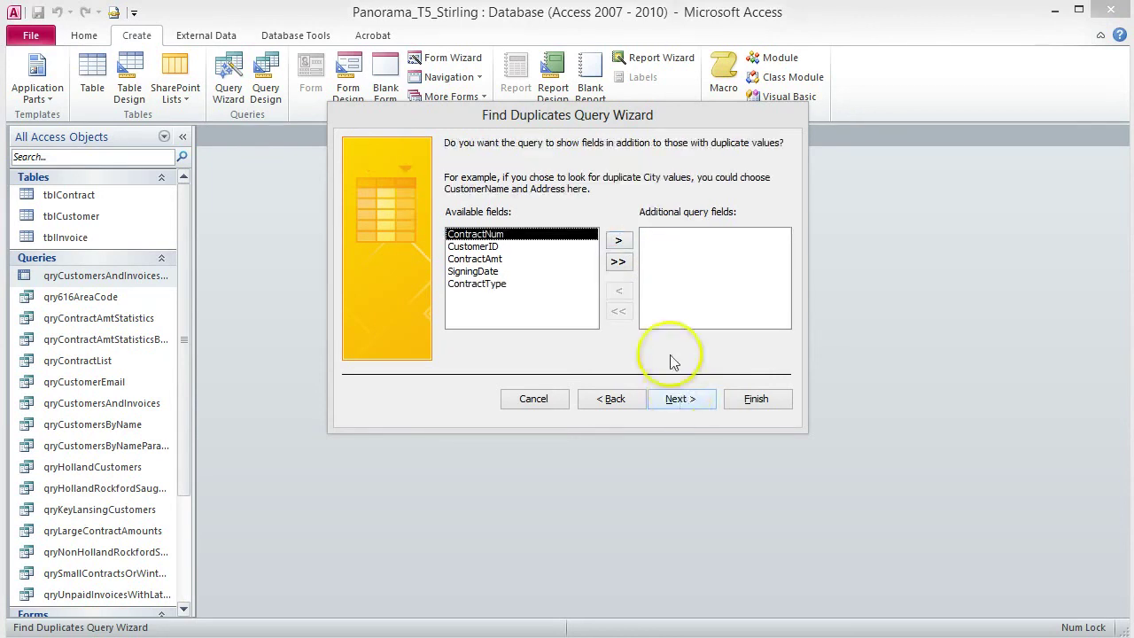
{"action": "left_click", "coordinate": [618, 263]}
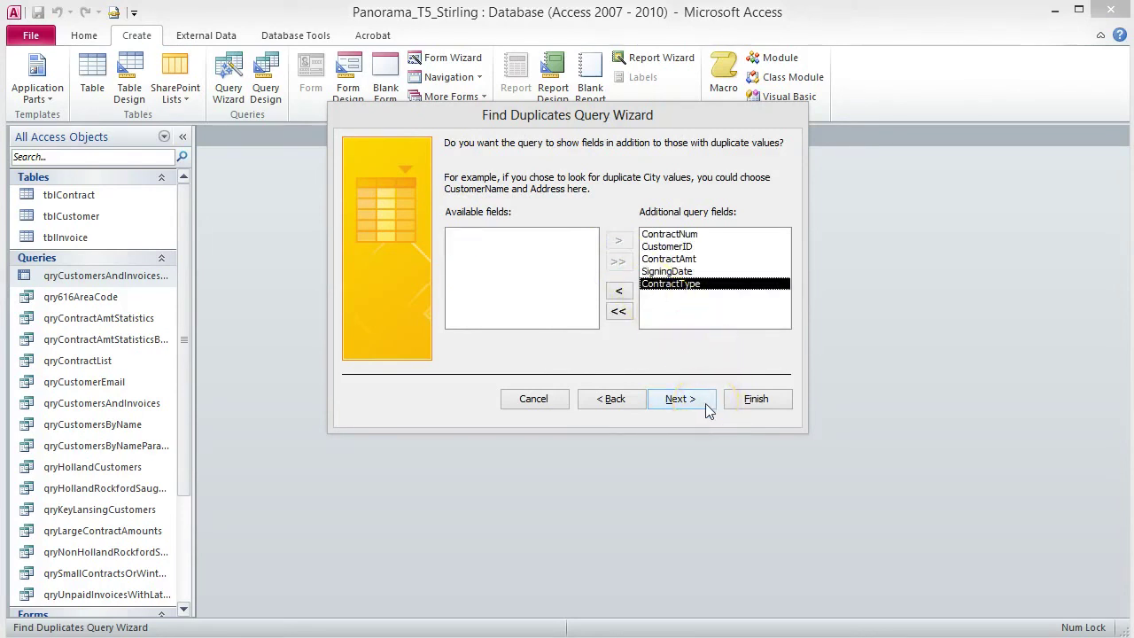
{"action": "left_click", "coordinate": [680, 398]}
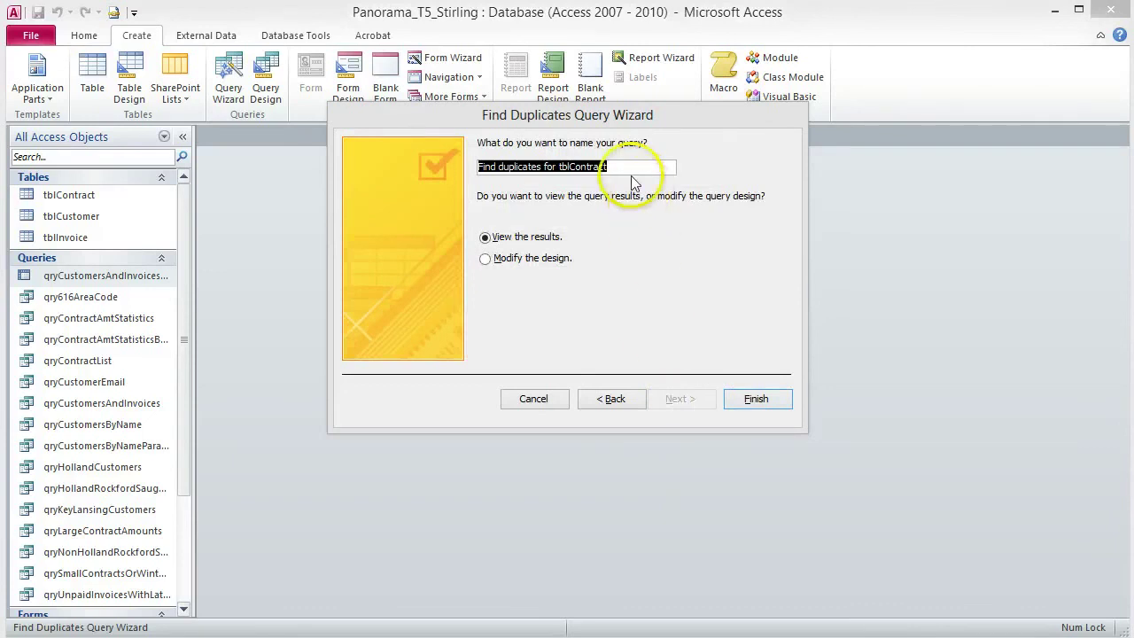
Name the find duplicates query qryDuplicateContractStartDate and finish the wizard with the results opened for viewing.
{"action": "left_click_drag", "start_coordinate": [628, 169], "coordinate": [425, 163]}
{"action": "type", "text": "qryDuplicateContractStartDate"}
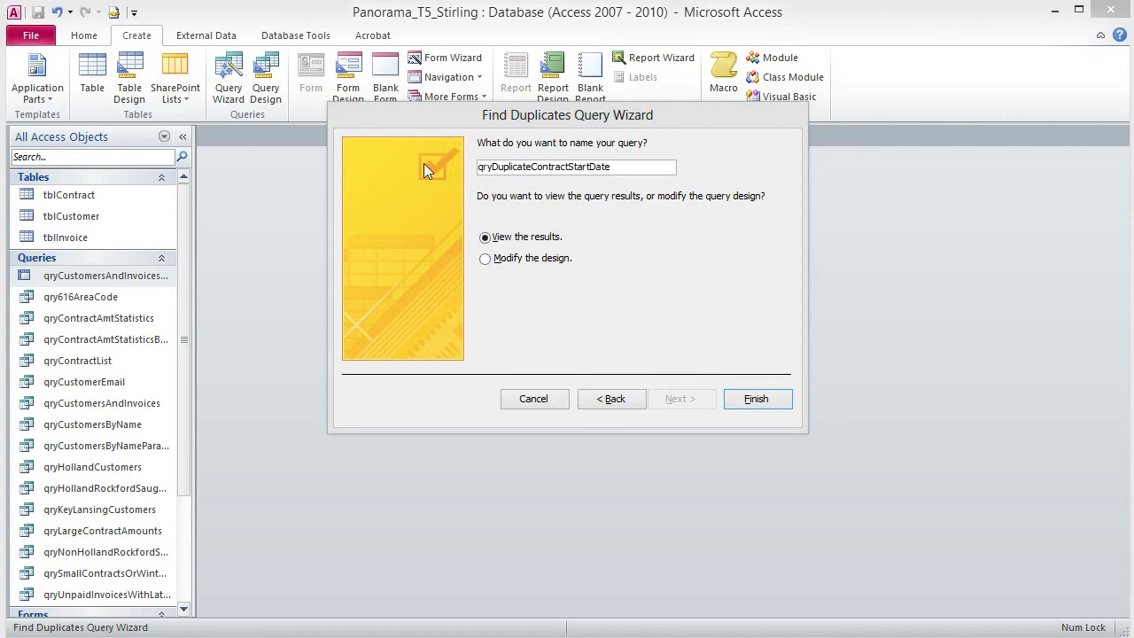
{"action": "left_click", "coordinate": [754, 399]}
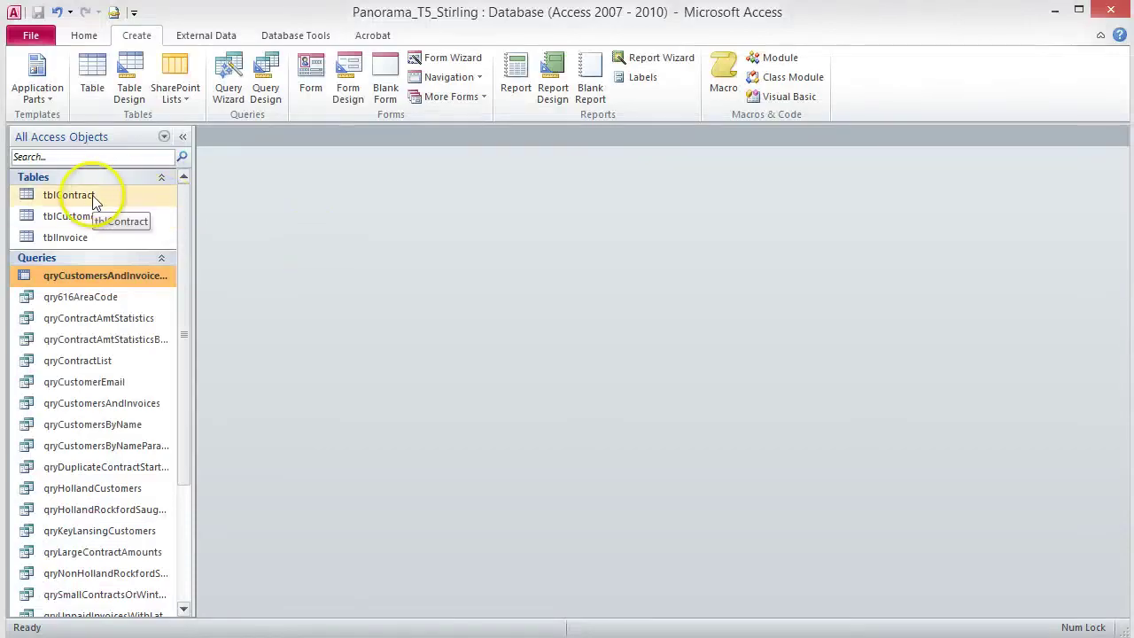
Try to make tblContract's CustomerID a lookup field with the Lookup Wizard, and close the table design without saving.
{"action": "right_click", "coordinate": [92, 195]}
{"action": "left_click", "coordinate": [151, 225]}
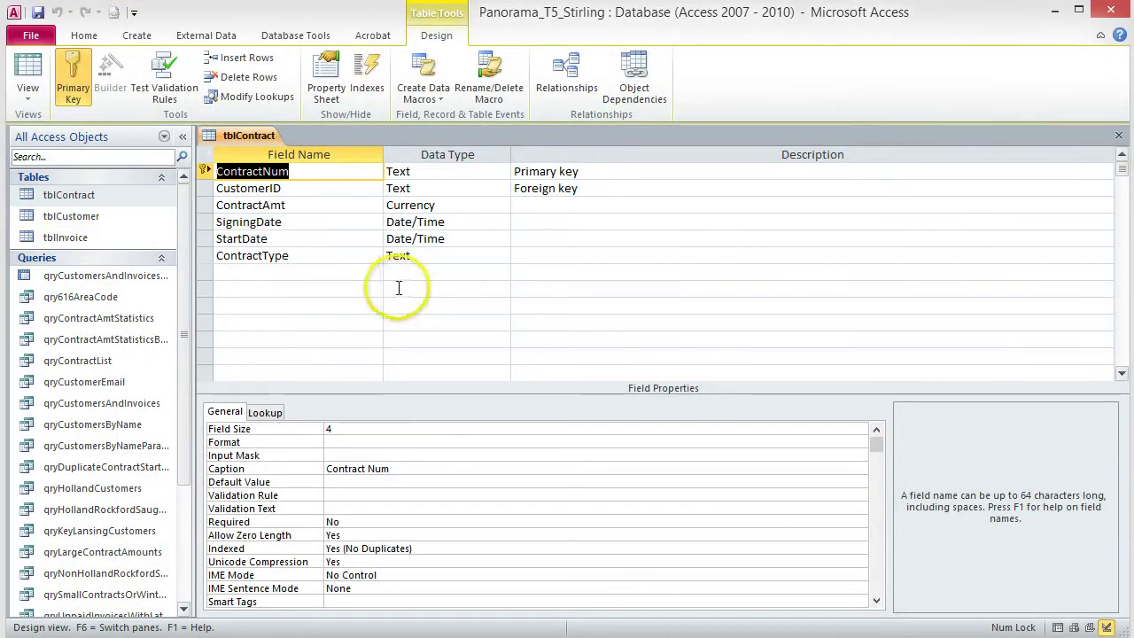
{"action": "left_click", "coordinate": [501, 188]}
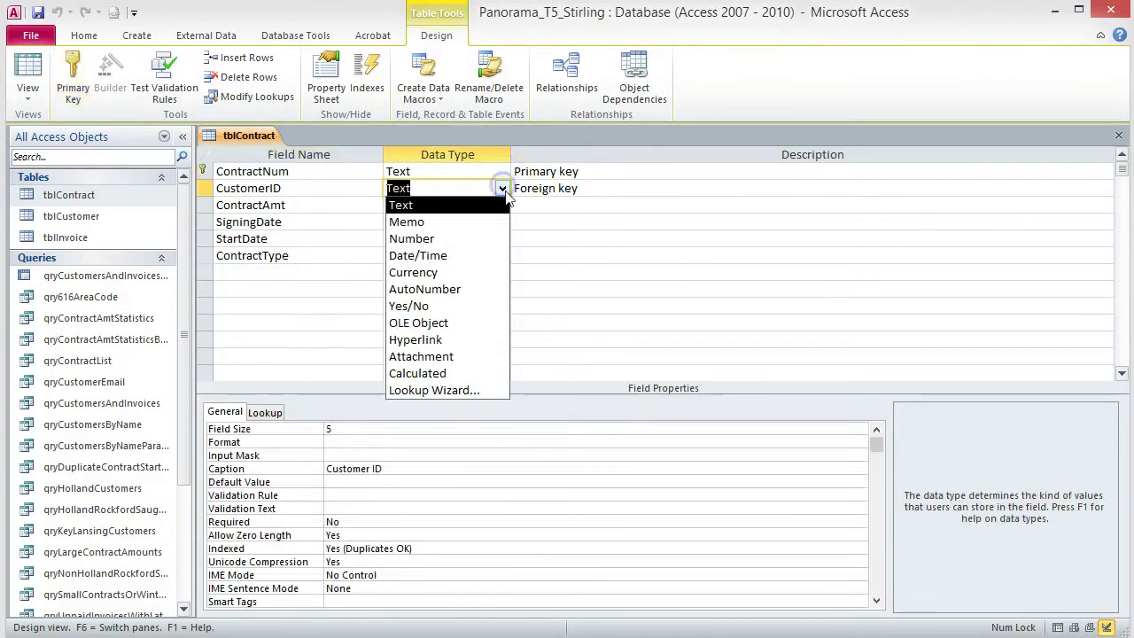
{"action": "left_click", "coordinate": [468, 389]}
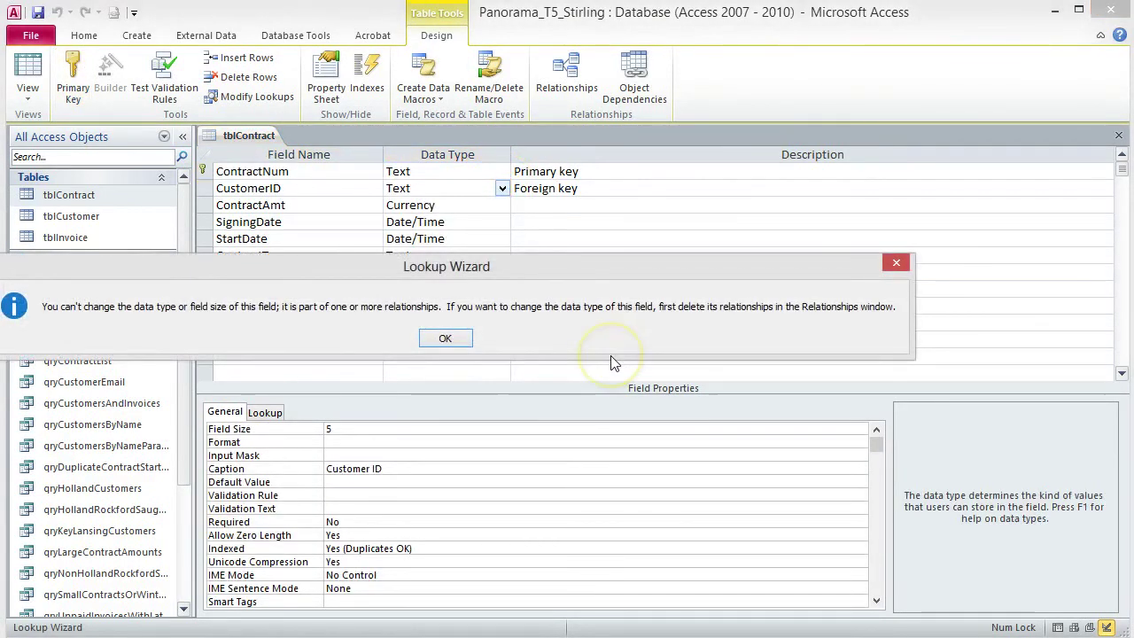
{"action": "left_click", "coordinate": [438, 345]}
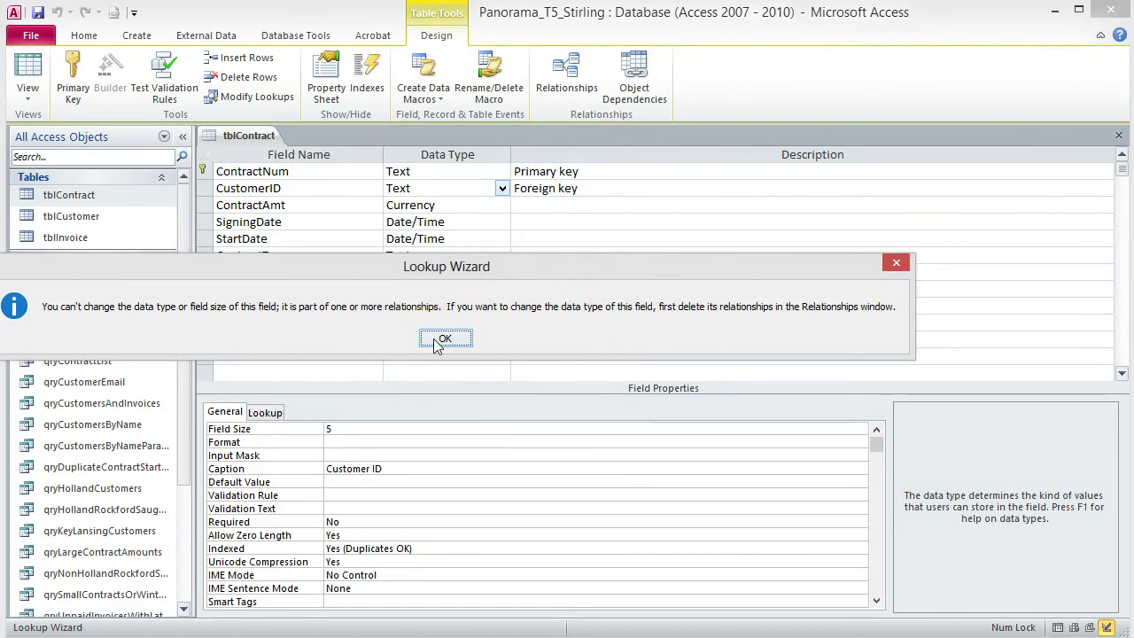
{"action": "left_click_drag", "start_coordinate": [240, 263], "coordinate": [332, 263]}
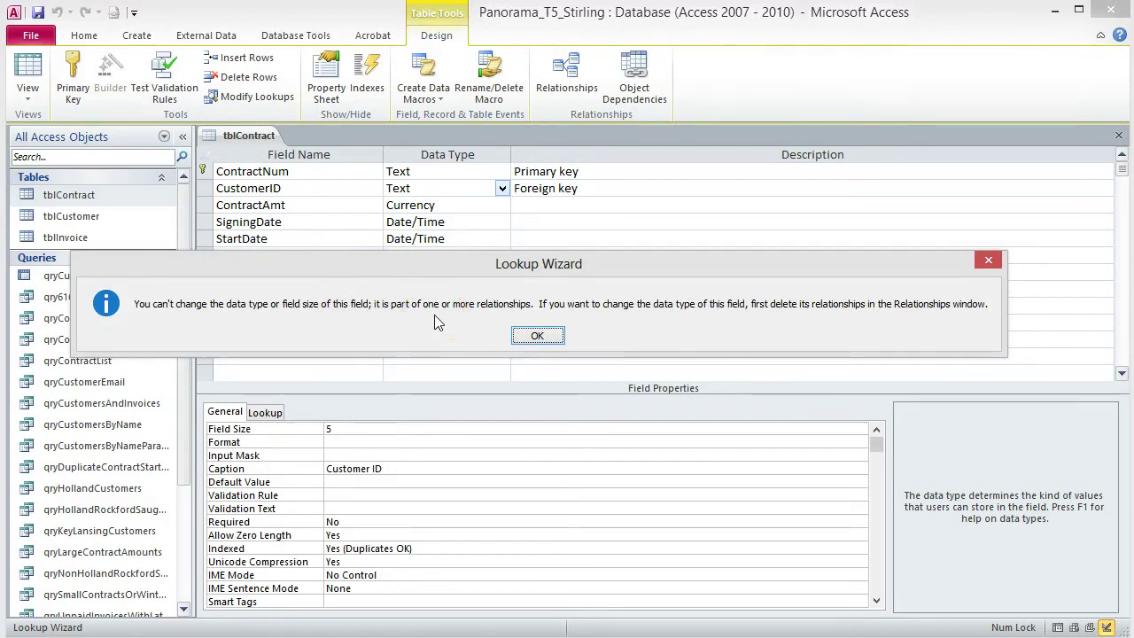
{"action": "left_click", "coordinate": [537, 336]}
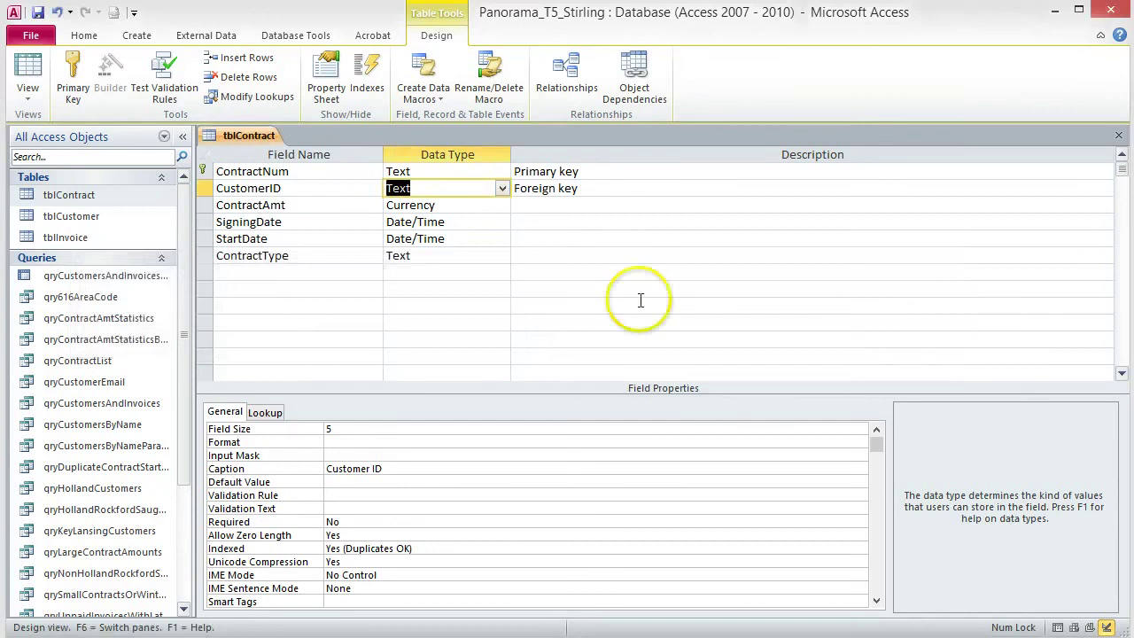
{"action": "left_click", "coordinate": [1117, 134]}
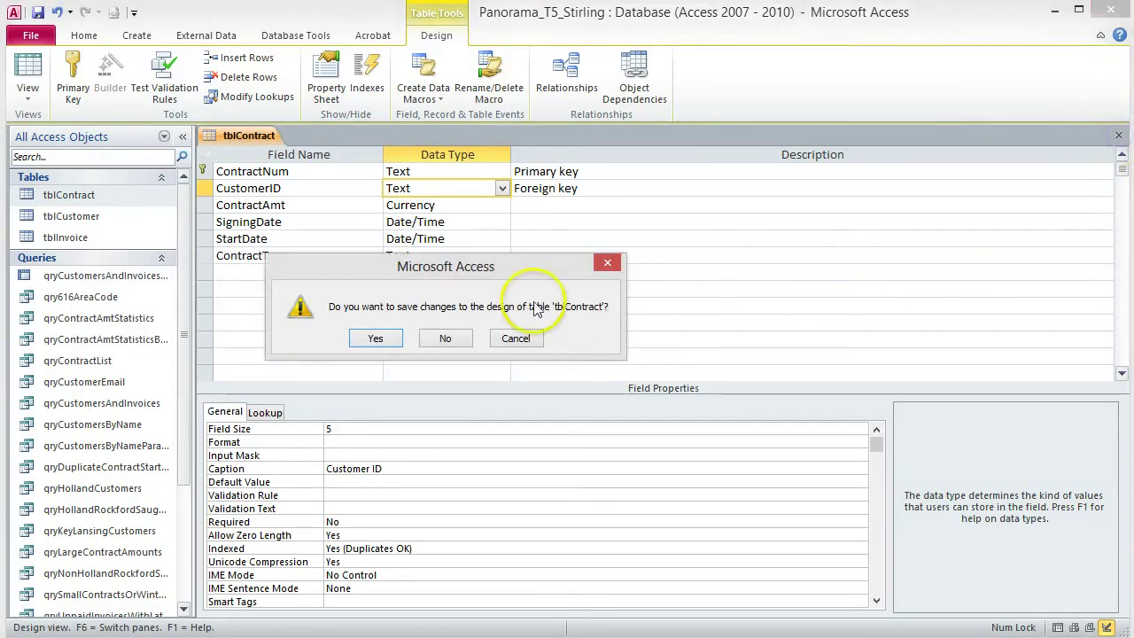
{"action": "left_click", "coordinate": [446, 339]}
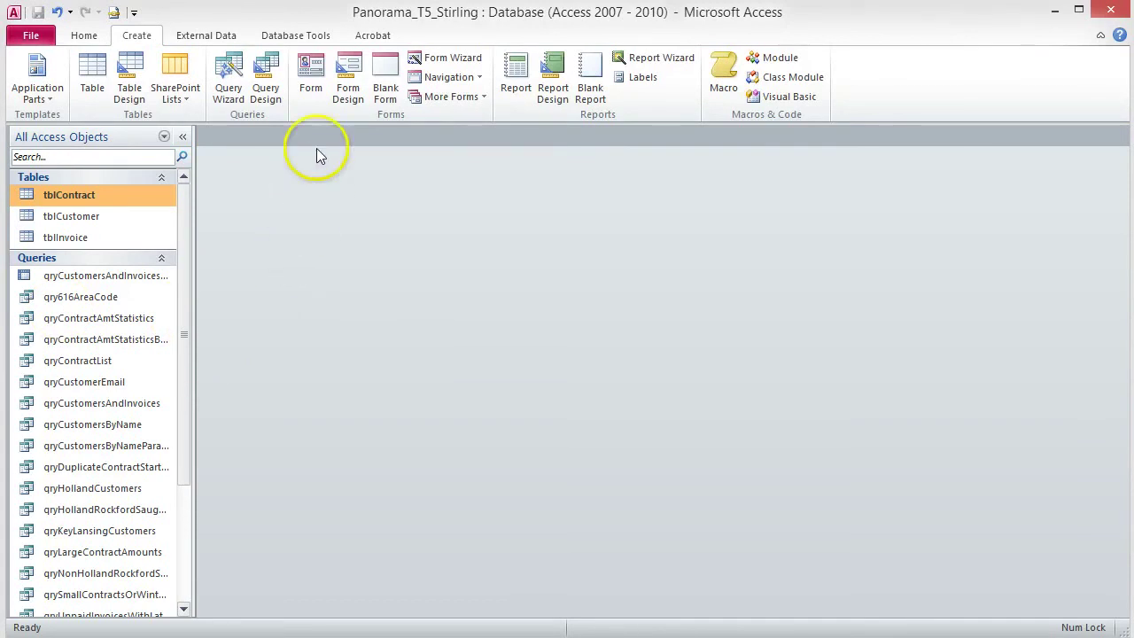
Permanently delete the relationship between tblCustomer and tblContract, and close the Relationships window.
{"action": "left_click", "coordinate": [314, 34]}
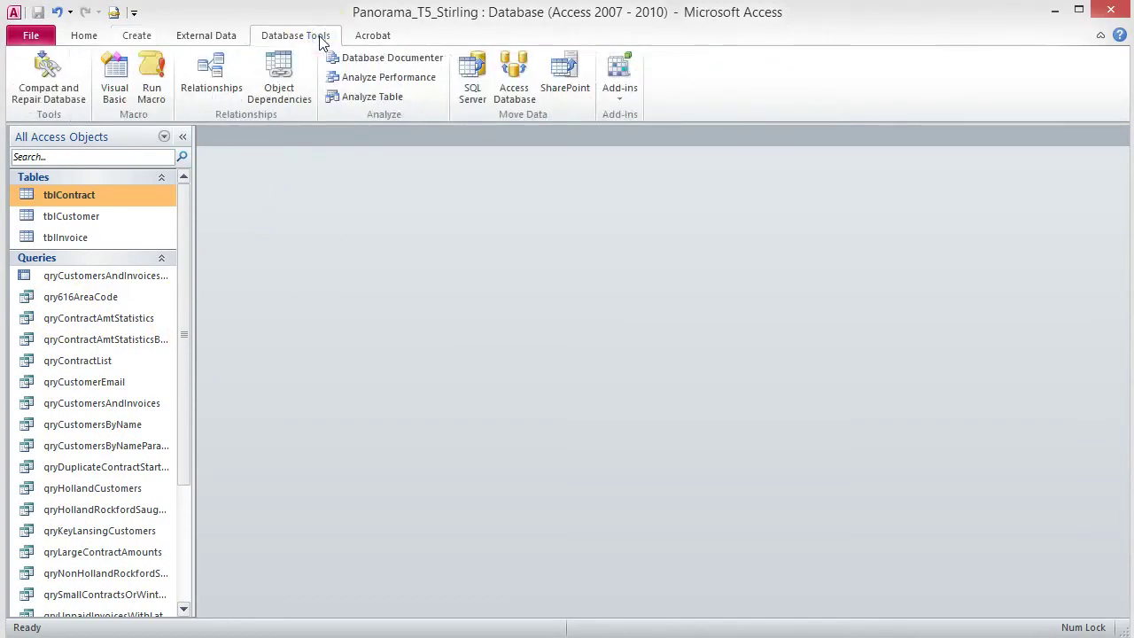
{"action": "left_click", "coordinate": [221, 81]}
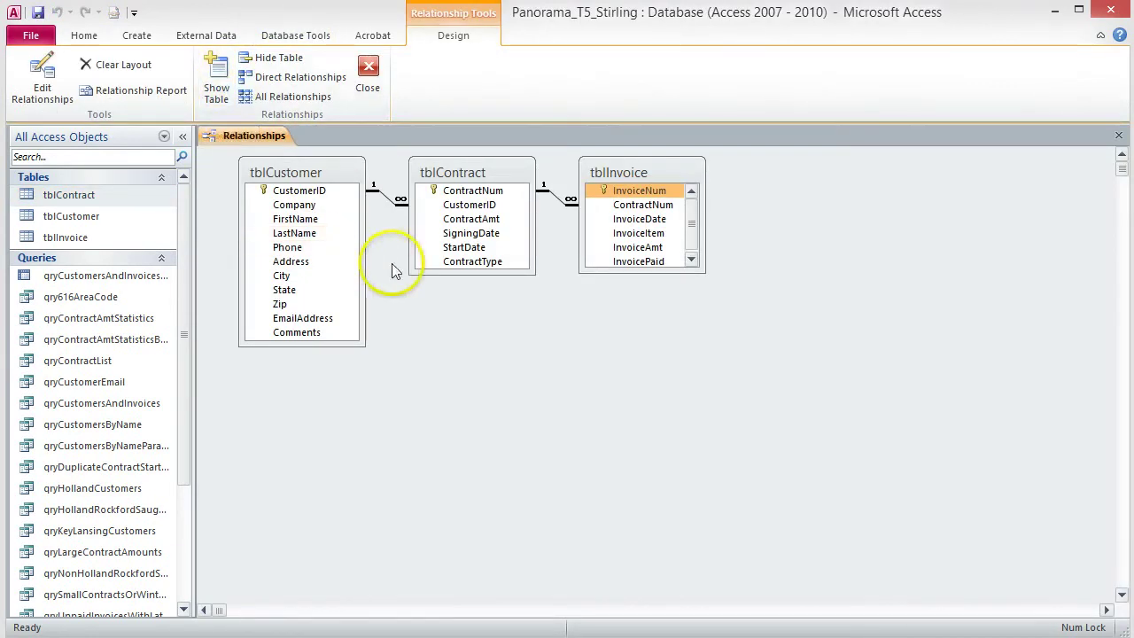
{"action": "right_click", "coordinate": [386, 197]}
{"action": "left_click", "coordinate": [430, 225]}
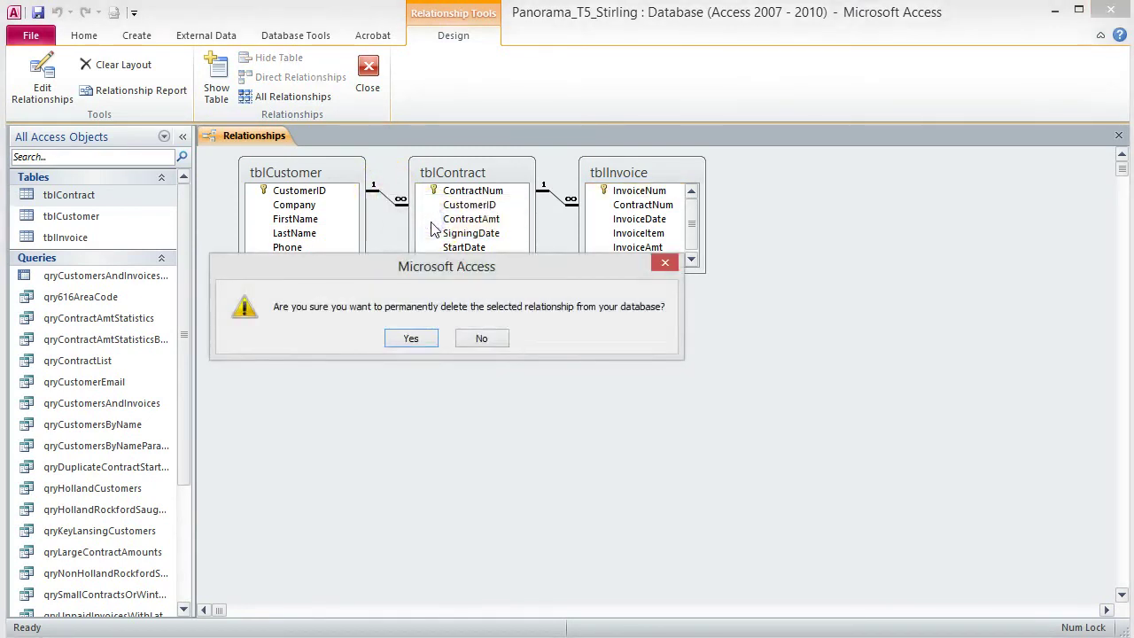
{"action": "left_click", "coordinate": [412, 338]}
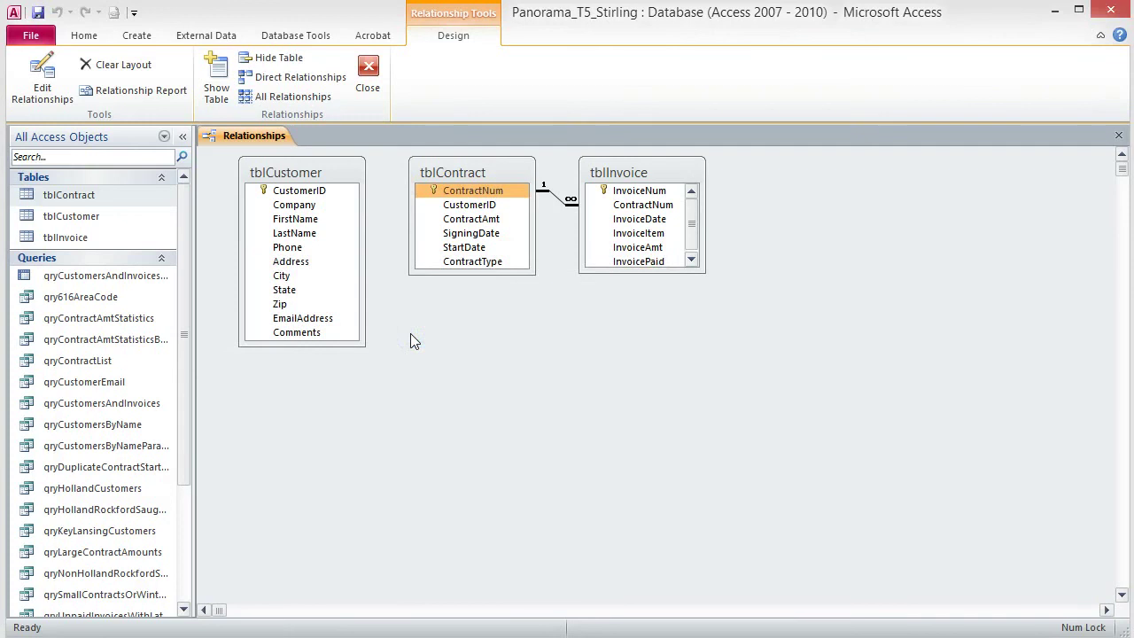
{"action": "left_click", "coordinate": [1118, 134]}
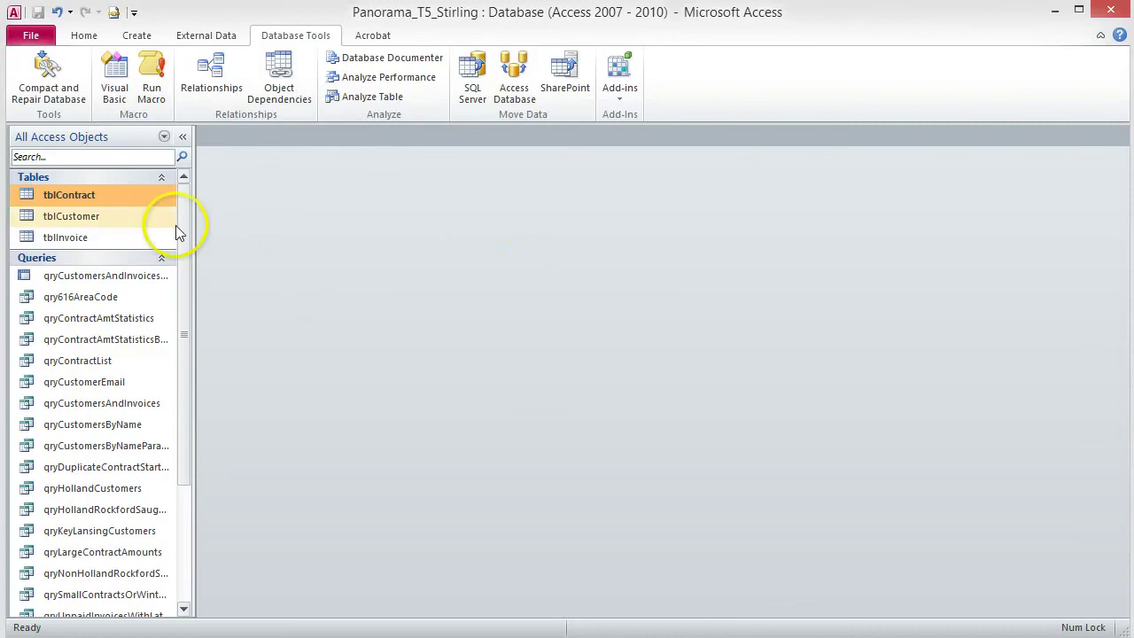
Open tblContract's design and start the Lookup Wizard for CustomerID, taking the lookup values from the query qryCustomersByName.
{"action": "right_click", "coordinate": [87, 197]}
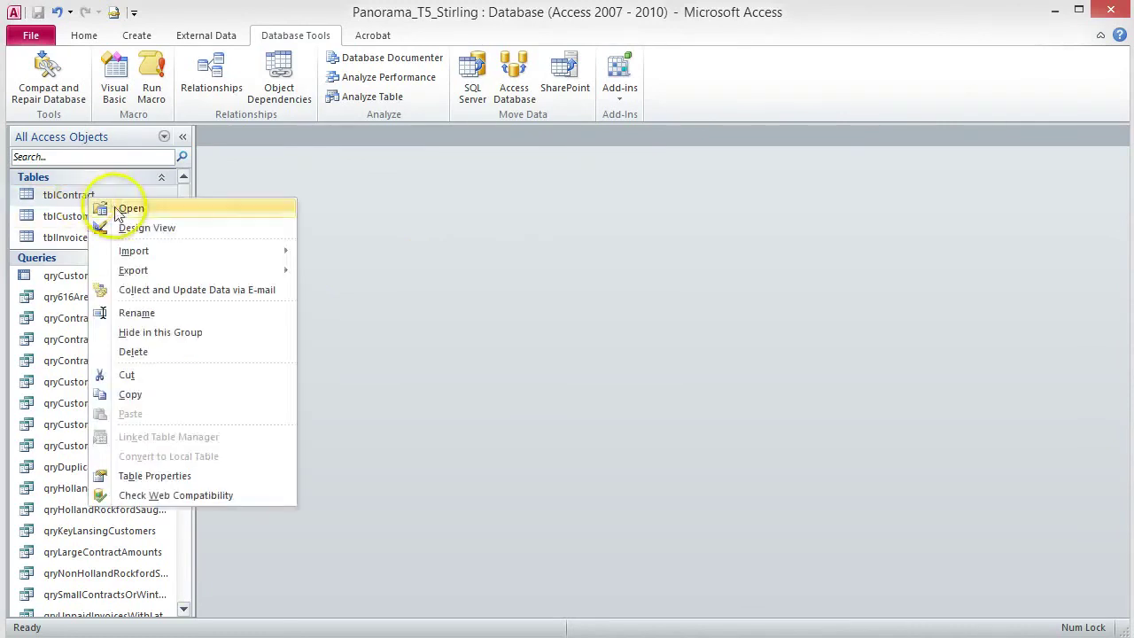
{"action": "left_click", "coordinate": [131, 227]}
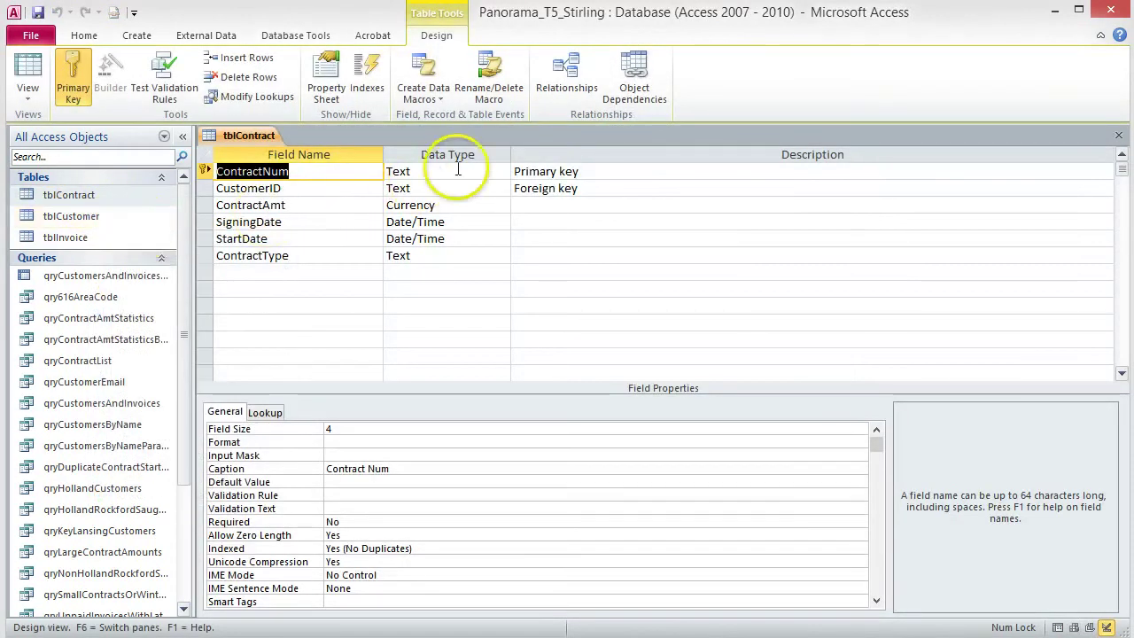
{"action": "left_click", "coordinate": [499, 188]}
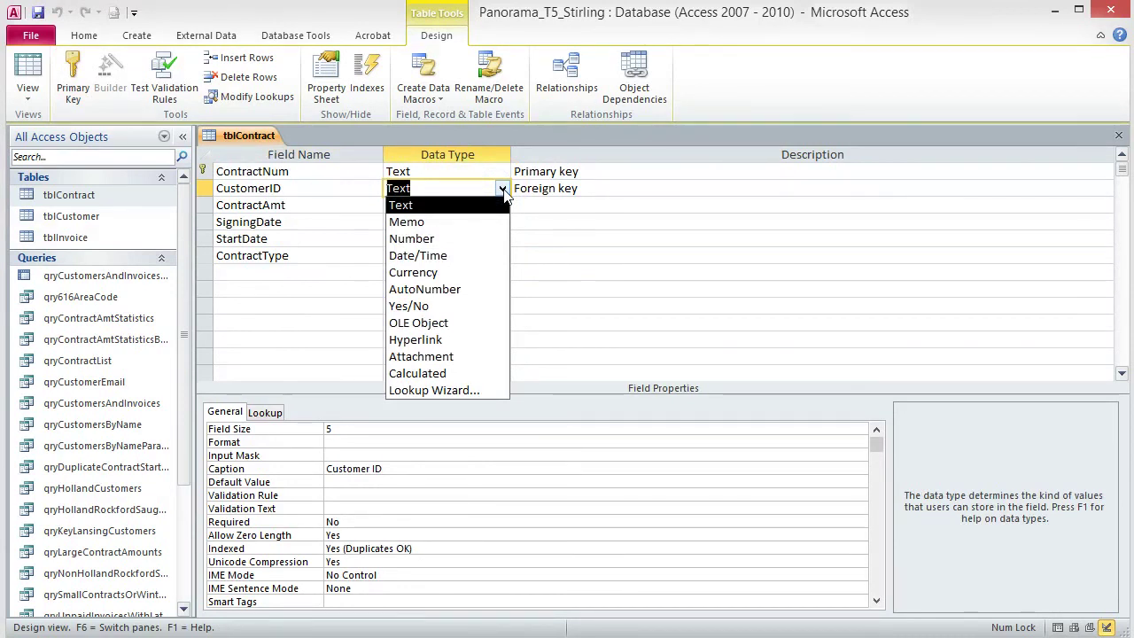
{"action": "left_click", "coordinate": [478, 390]}
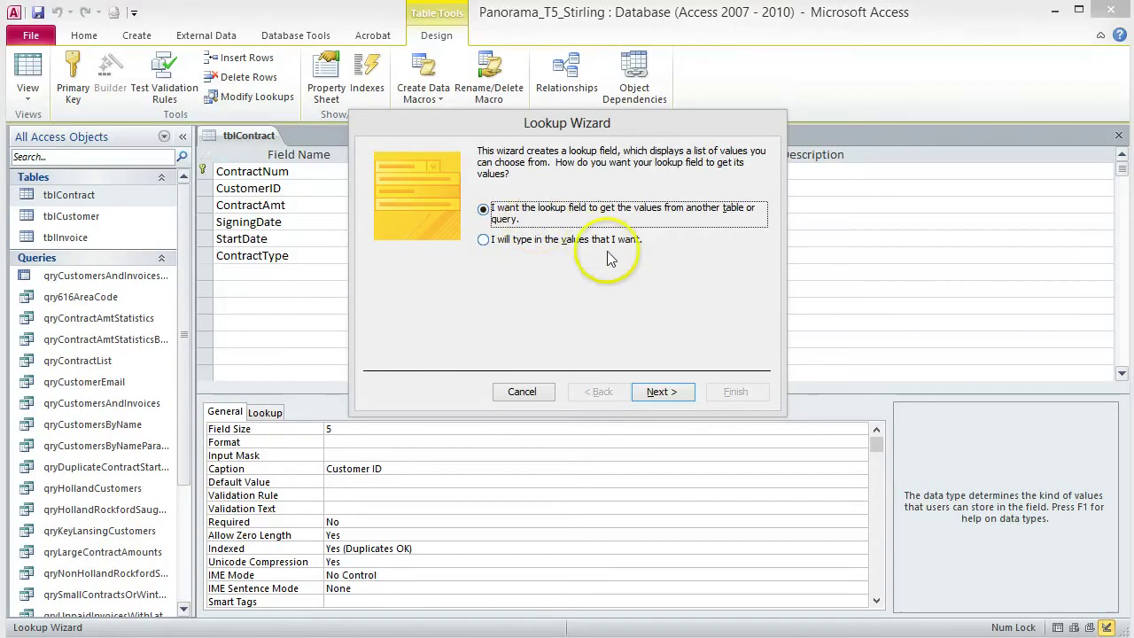
{"action": "left_click", "coordinate": [677, 396]}
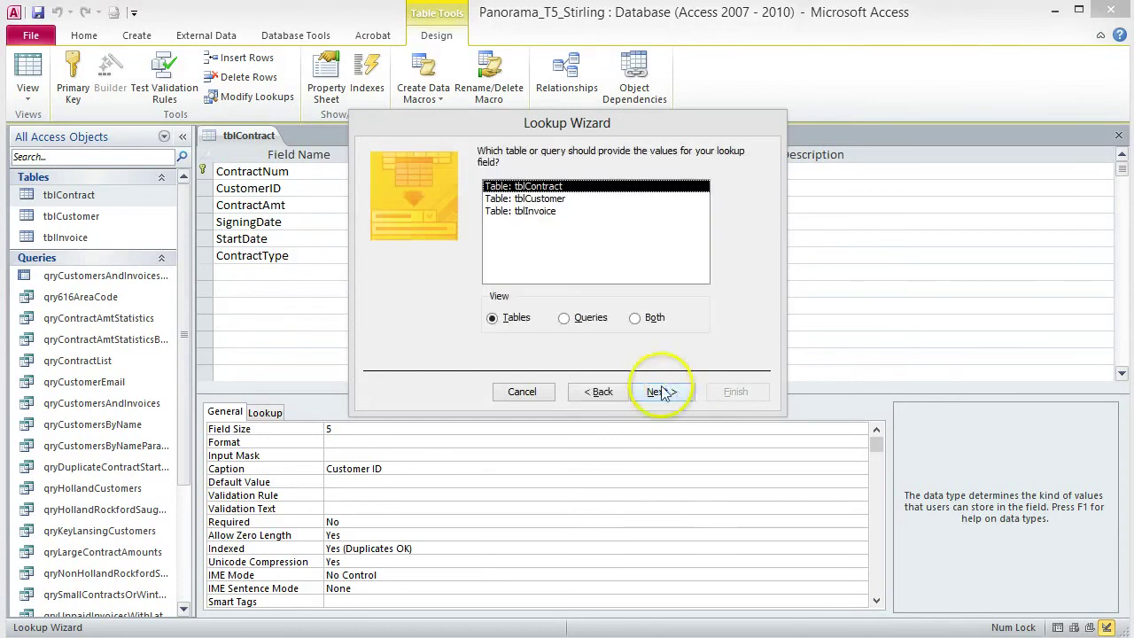
{"action": "left_click", "coordinate": [564, 319]}
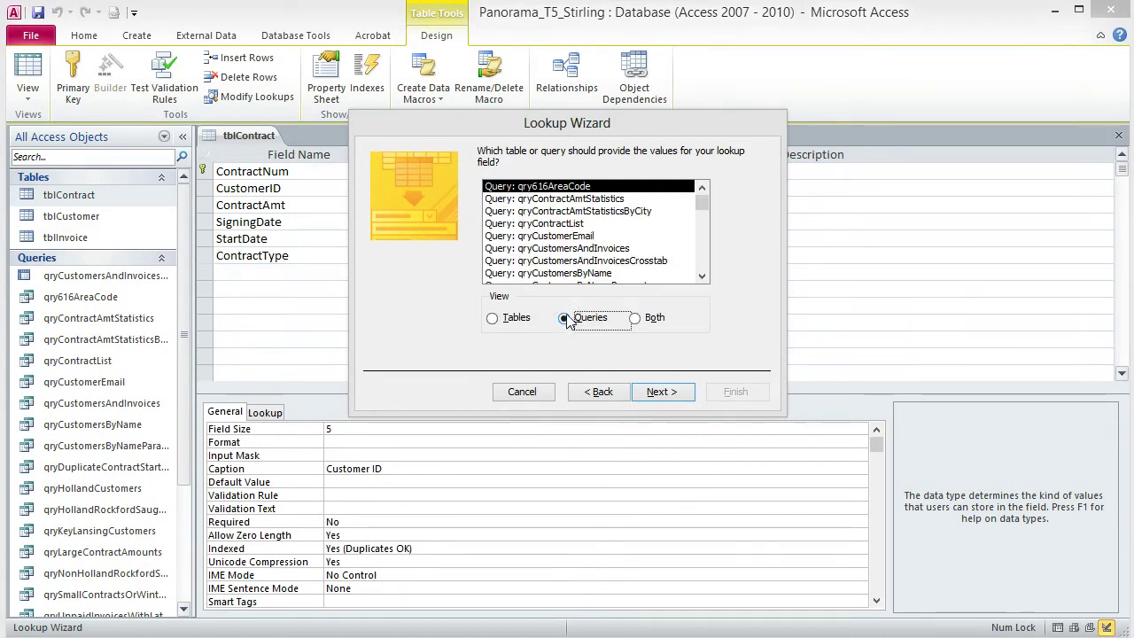
{"action": "left_click", "coordinate": [603, 273]}
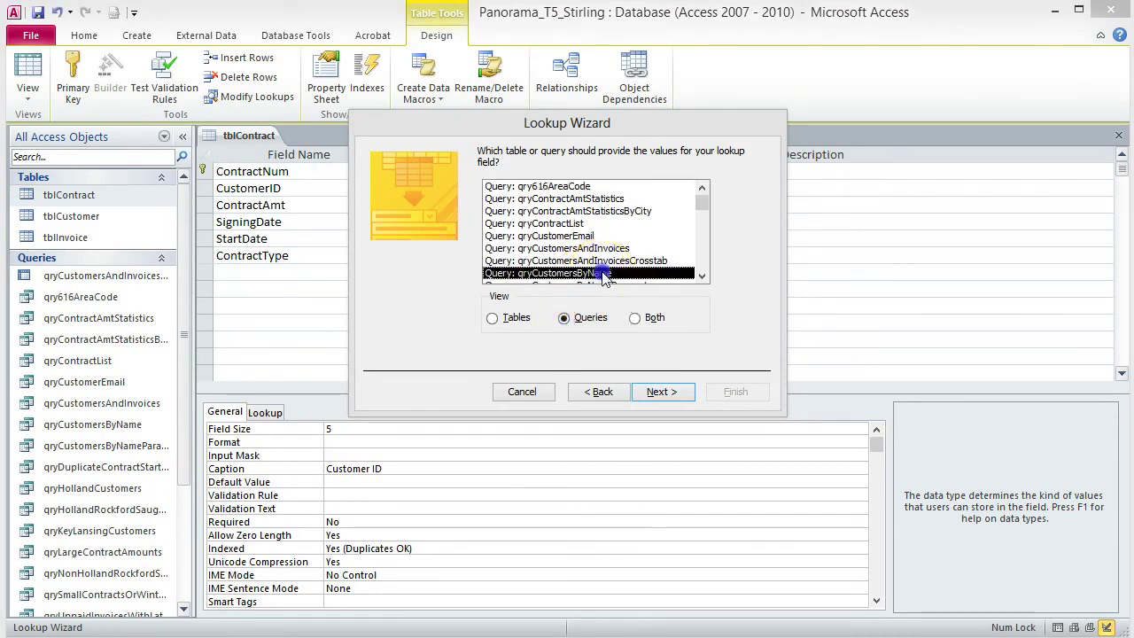
{"action": "left_click", "coordinate": [664, 391]}
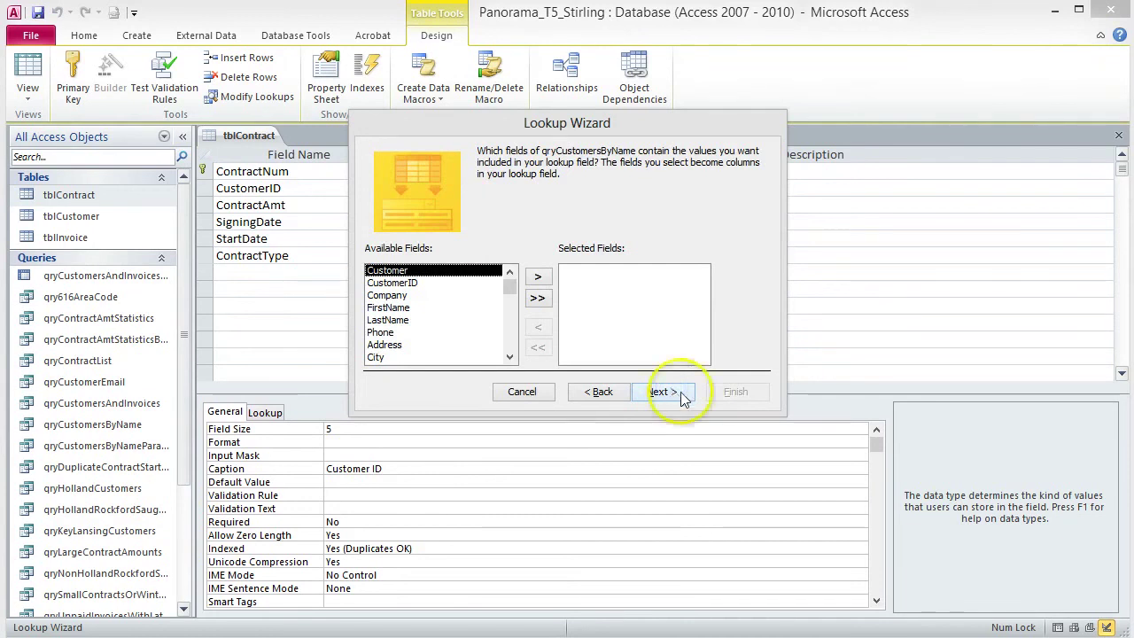
Include the Customer and CustomerID fields in the lookup and sort its items by Customer in ascending order.
{"action": "left_click", "coordinate": [538, 280]}
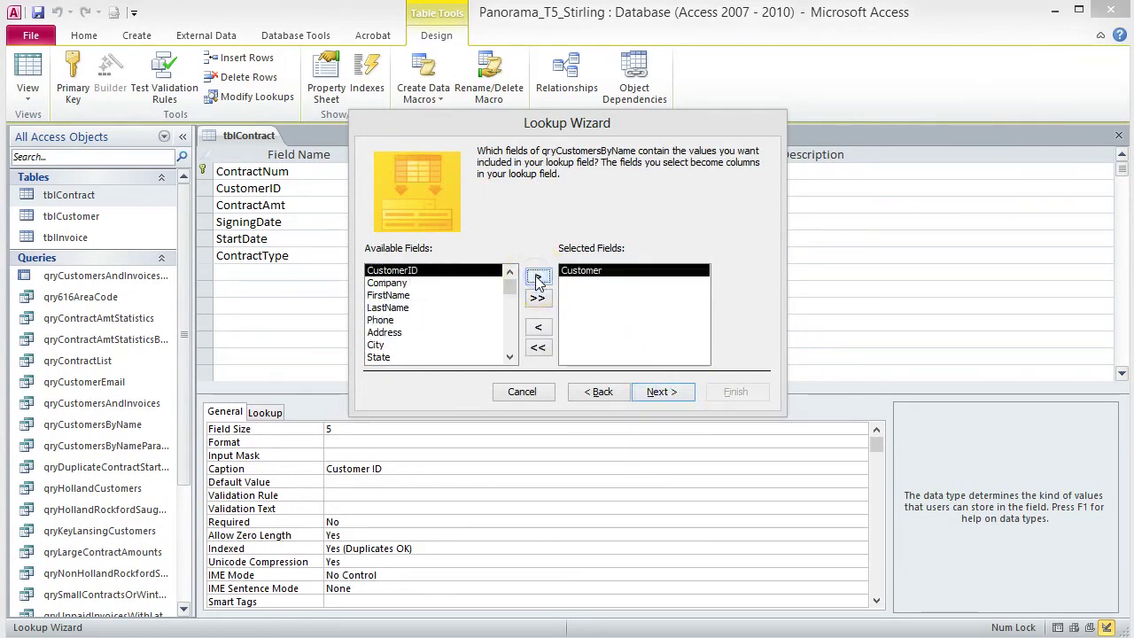
{"action": "left_click", "coordinate": [538, 280]}
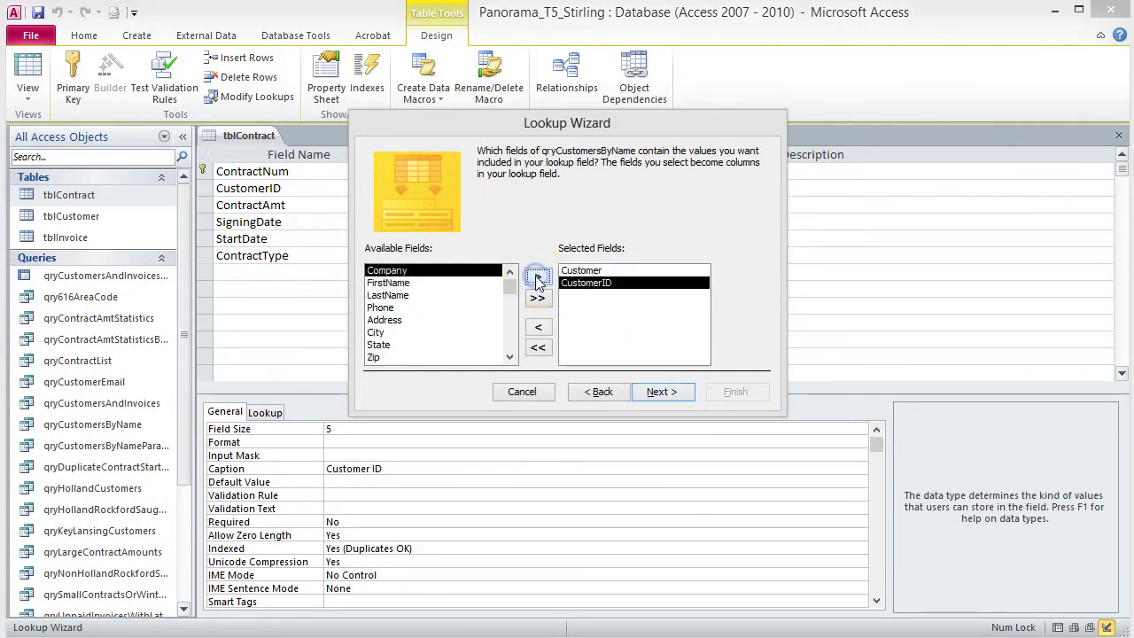
{"action": "left_click", "coordinate": [662, 392]}
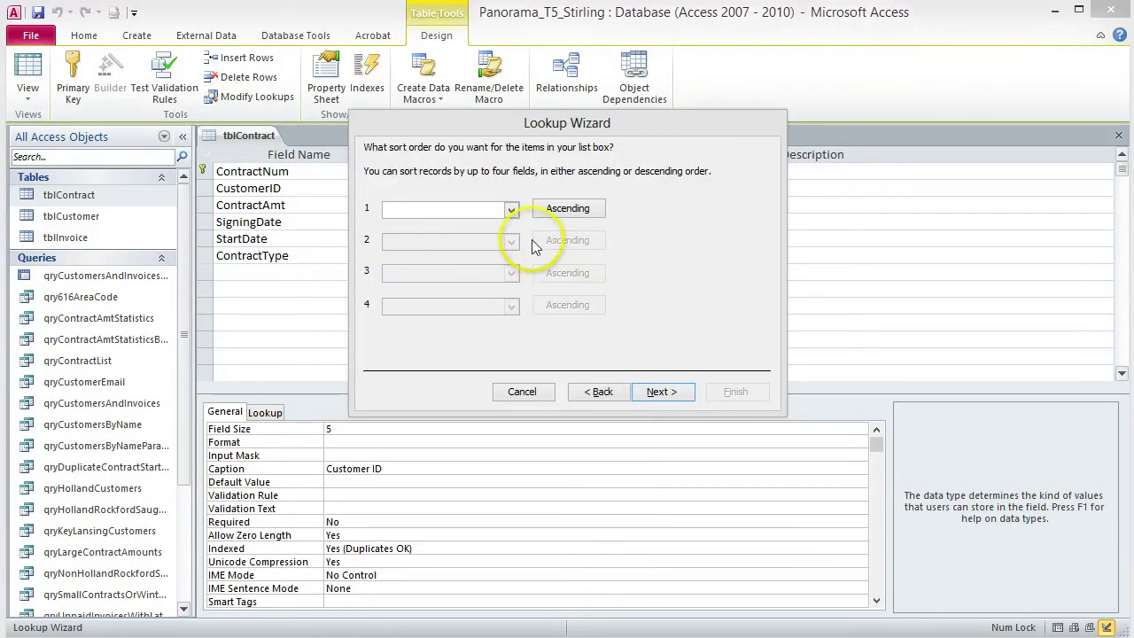
{"action": "left_click", "coordinate": [511, 210]}
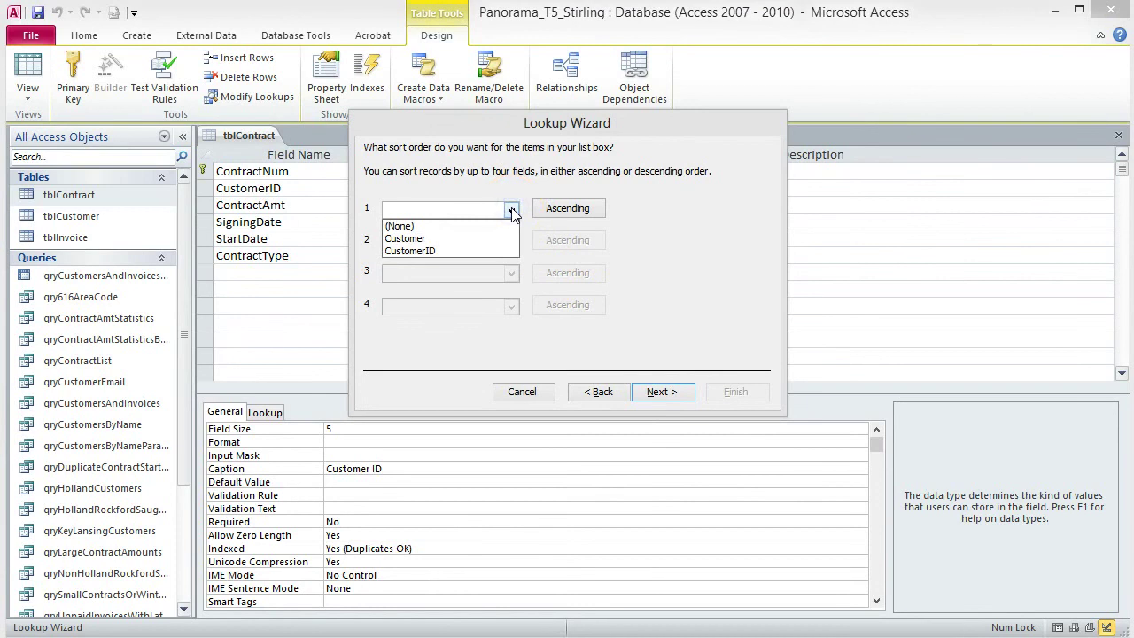
{"action": "left_click", "coordinate": [473, 238]}
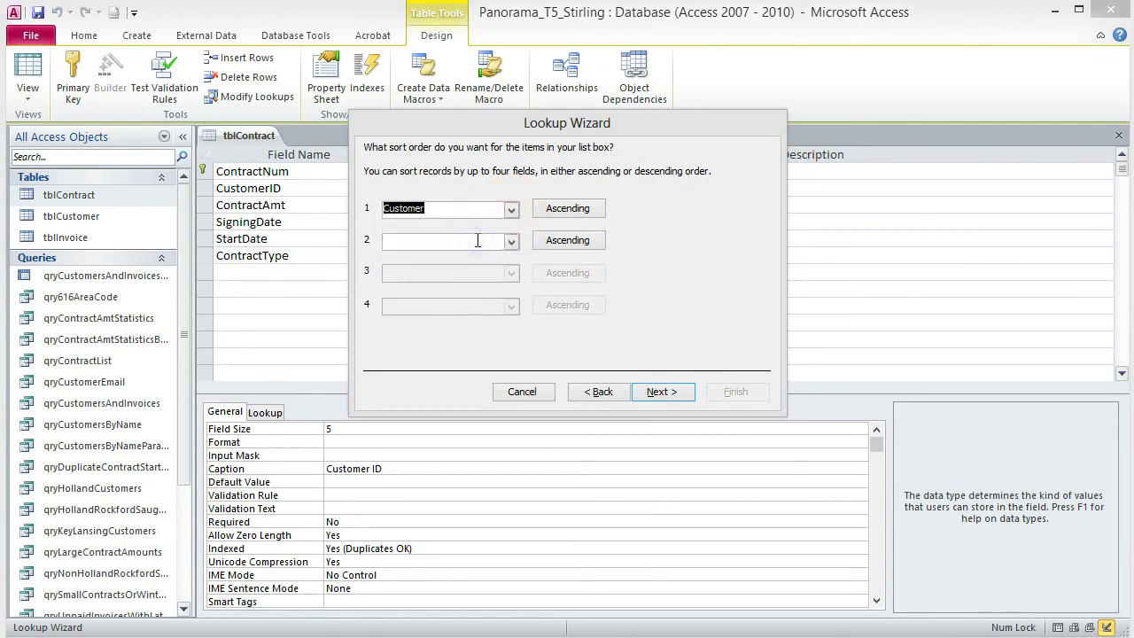
{"action": "left_click", "coordinate": [661, 392]}
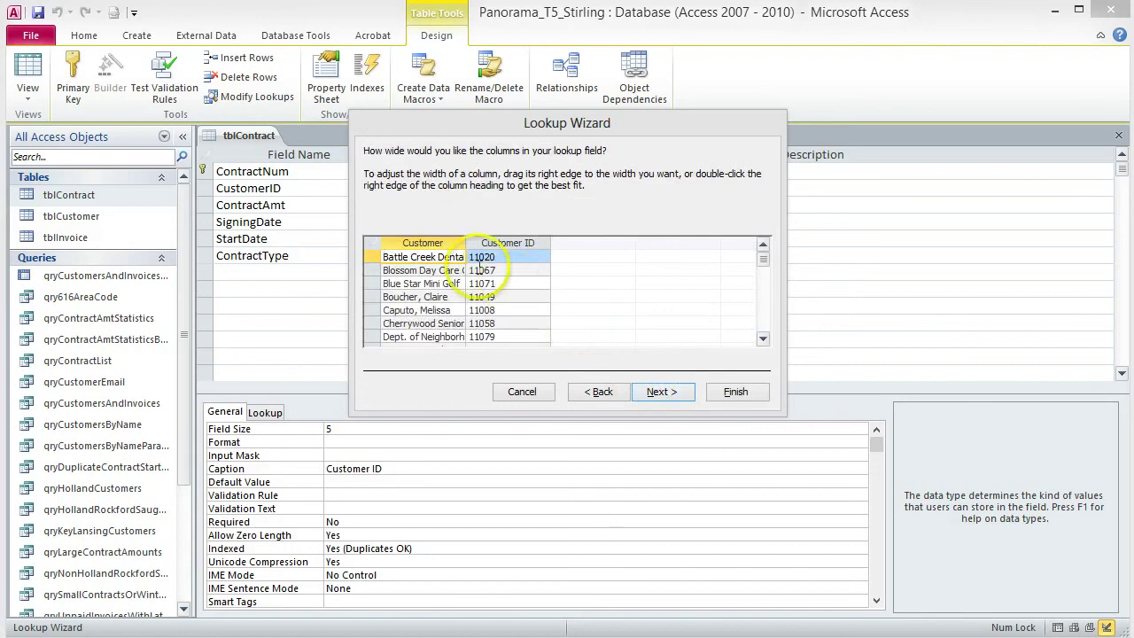
Widen the lookup's Customer column to best fit, including the longer customer names further down, and accept the column widths.
{"action": "double_click", "coordinate": [465, 242]}
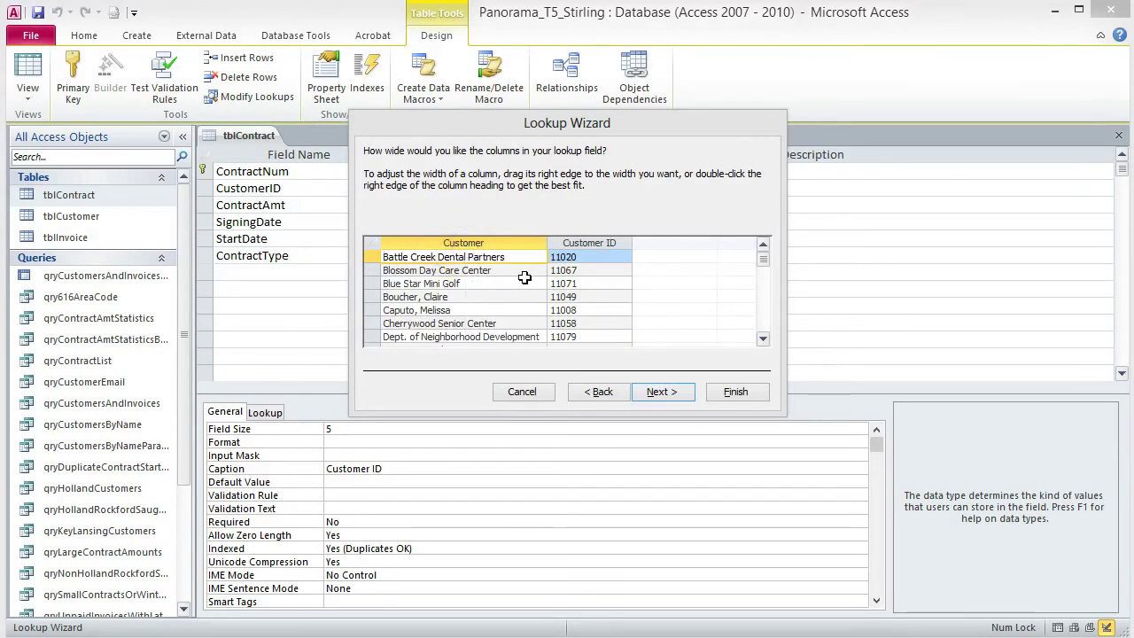
{"action": "scroll", "coordinate": [522, 276], "scroll_direction": "down", "scroll_amount": 2}
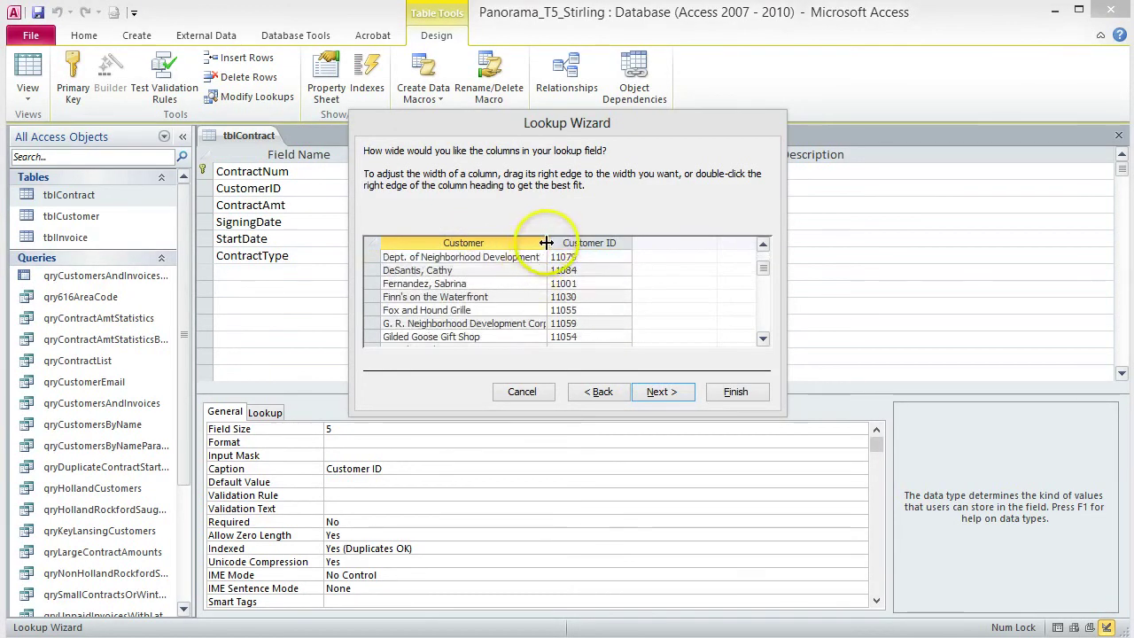
{"action": "double_click", "coordinate": [547, 243]}
{"action": "left_click", "coordinate": [665, 393]}
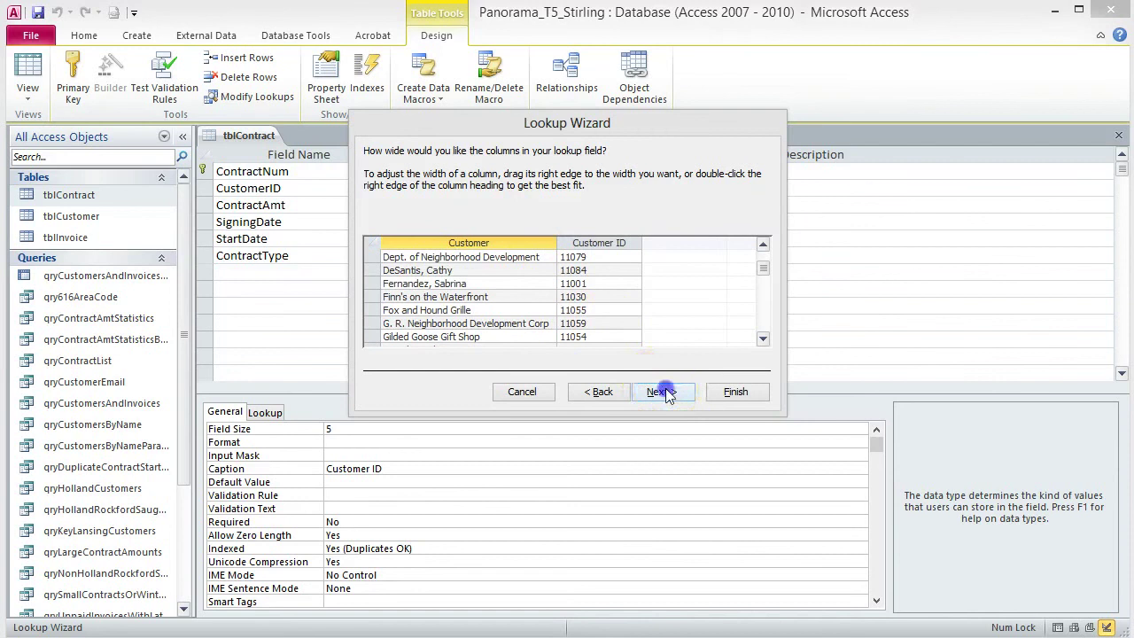
{"action": "left_click", "coordinate": [668, 394]}
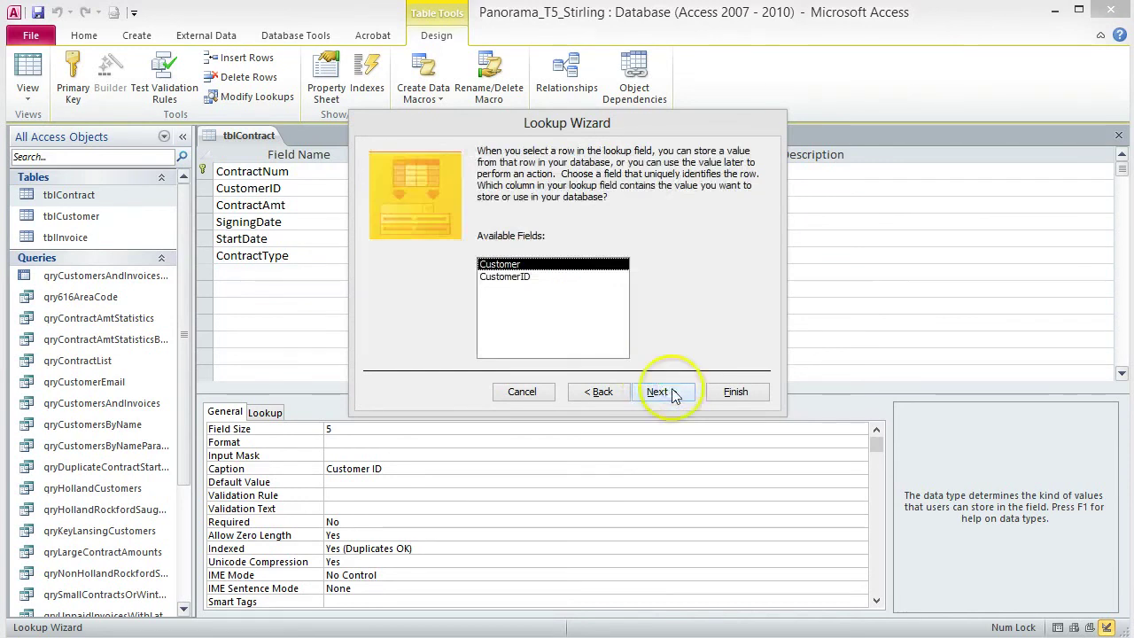
Store the CustomerID value in the lookup field, keep the label CustomerID, and finish the Lookup Wizard.
{"action": "left_click", "coordinate": [515, 277]}
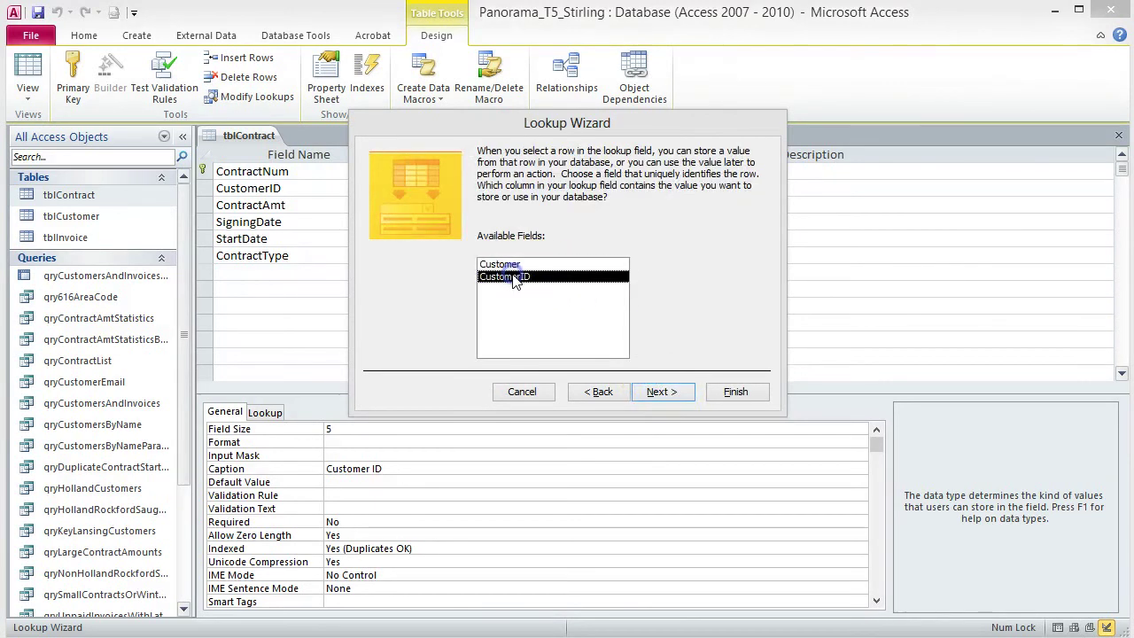
{"action": "left_click", "coordinate": [660, 391]}
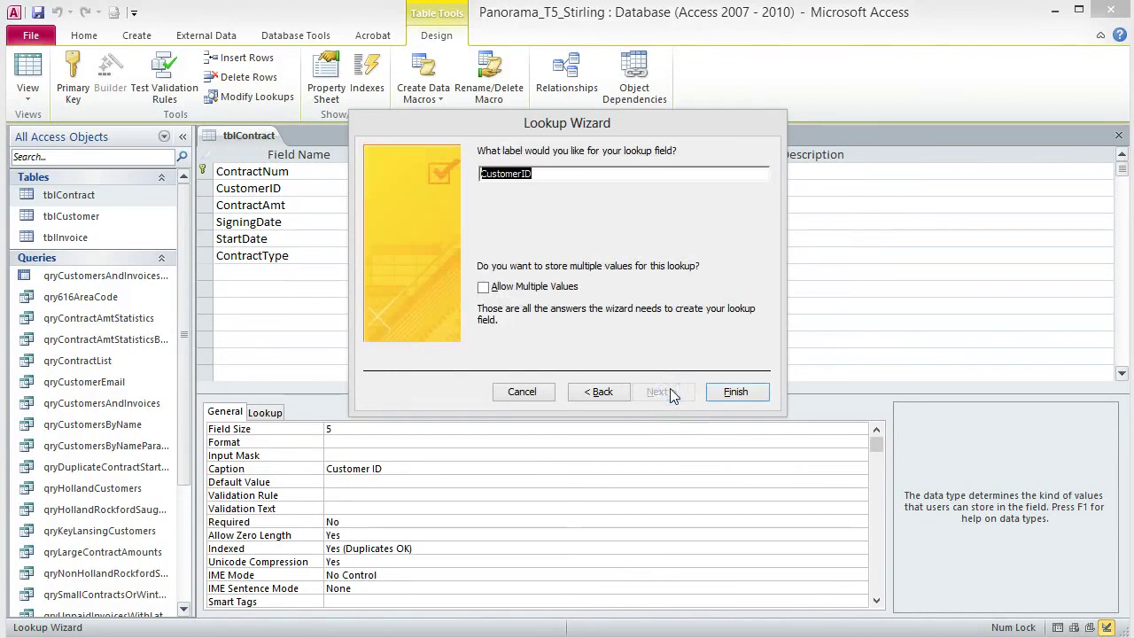
{"action": "left_click", "coordinate": [735, 392]}
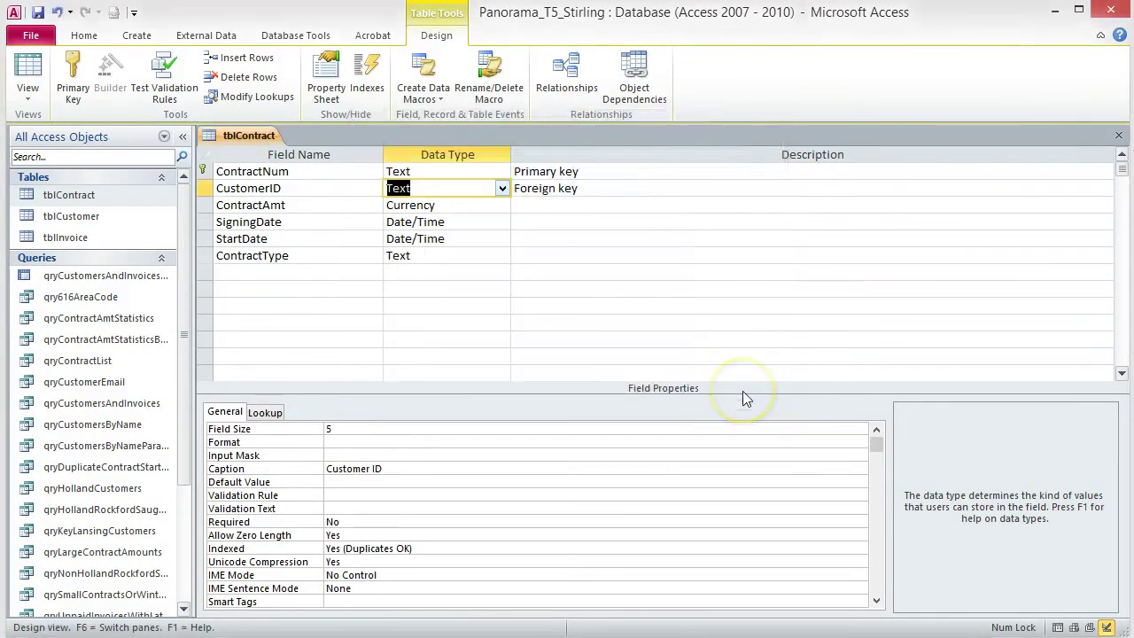
Save tblContract, switch it to Datasheet view, and resize the Customer ID column to best fit.
{"action": "left_click", "coordinate": [33, 75]}
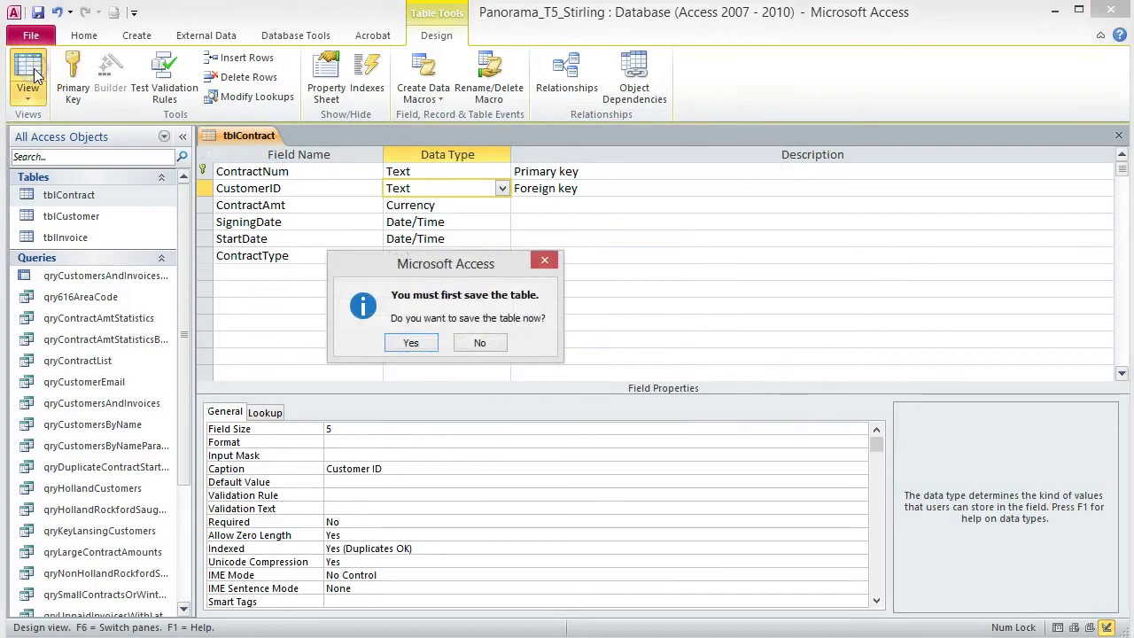
{"action": "left_click", "coordinate": [410, 340]}
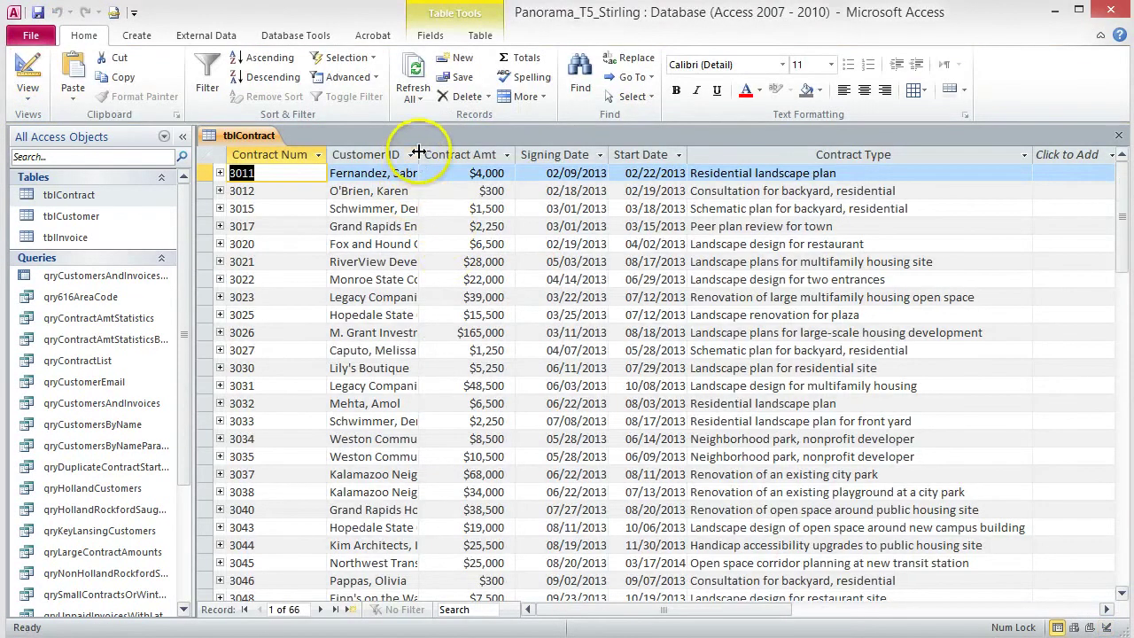
{"action": "double_click", "coordinate": [420, 155]}
Examine the customer choices in the Customer ID lookup list of the first contract record, and close the list.
{"action": "left_click", "coordinate": [539, 173]}
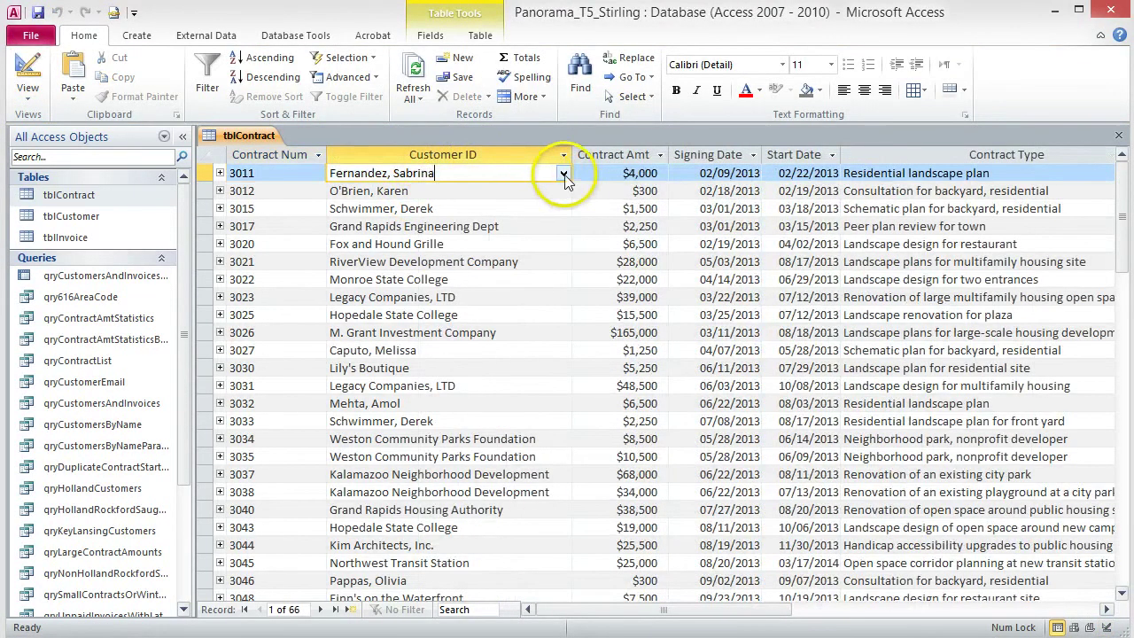
{"action": "left_click", "coordinate": [564, 174]}
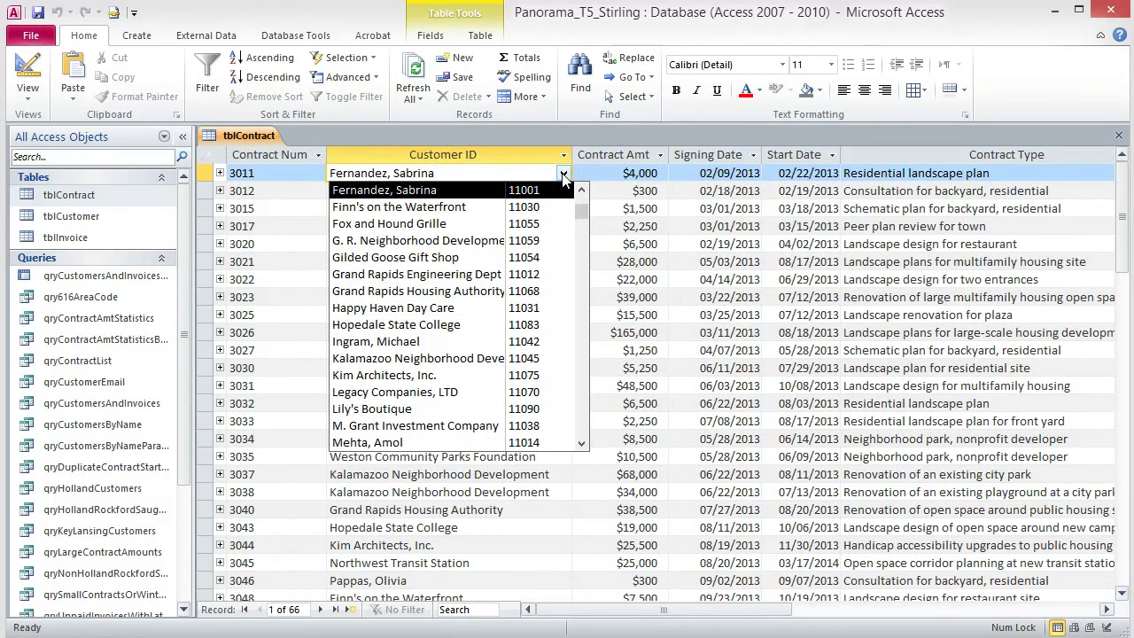
{"action": "left_click", "coordinate": [563, 176]}
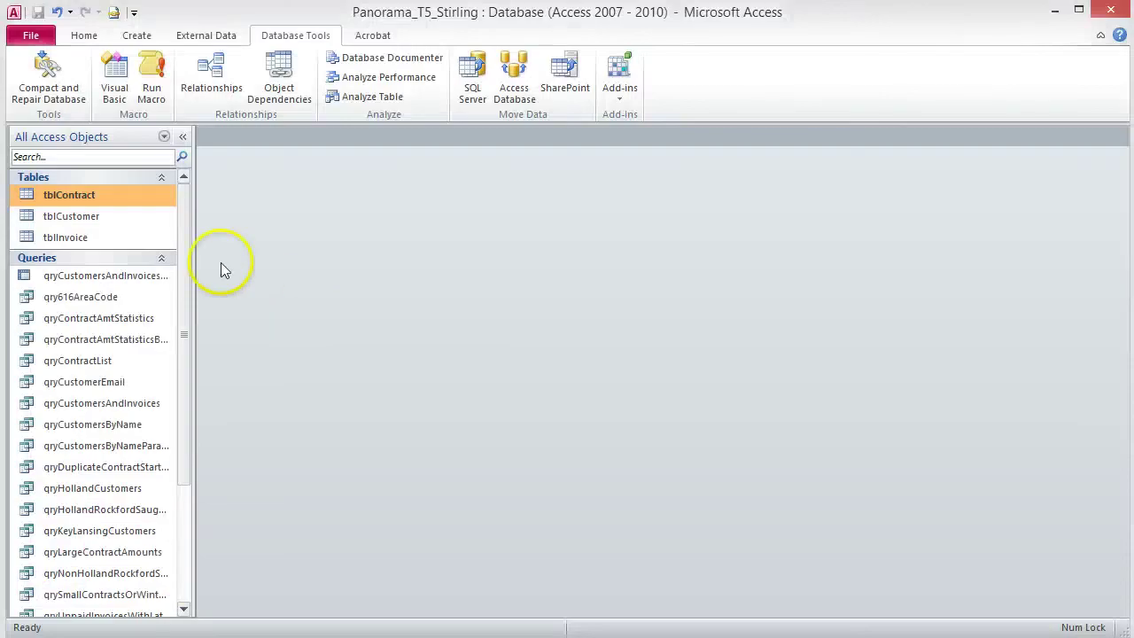
Open tblCustomer in Design view and apply the Phone Number input mask to its Phone field with the Input Mask Wizard.
{"action": "right_click", "coordinate": [121, 218]}
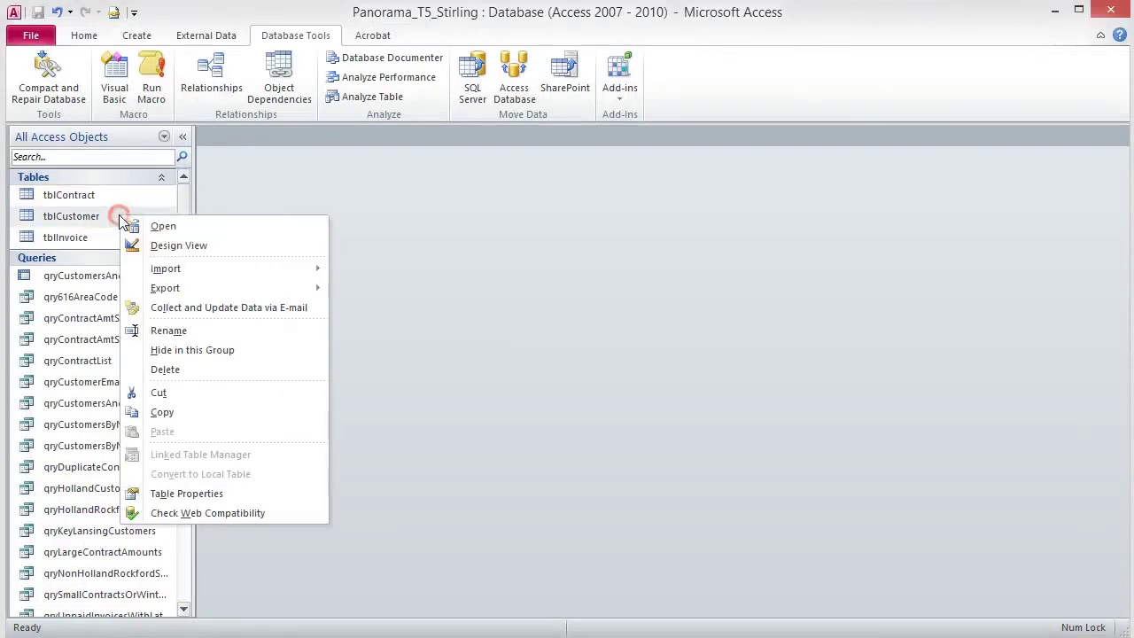
{"action": "left_click", "coordinate": [178, 247]}
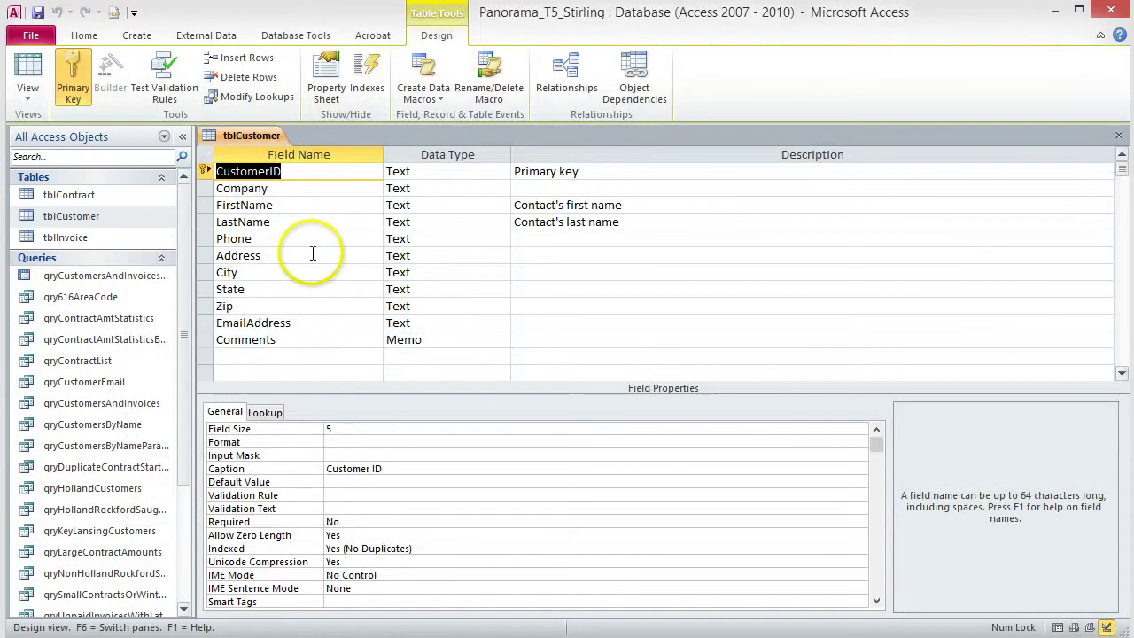
{"action": "left_click", "coordinate": [280, 238]}
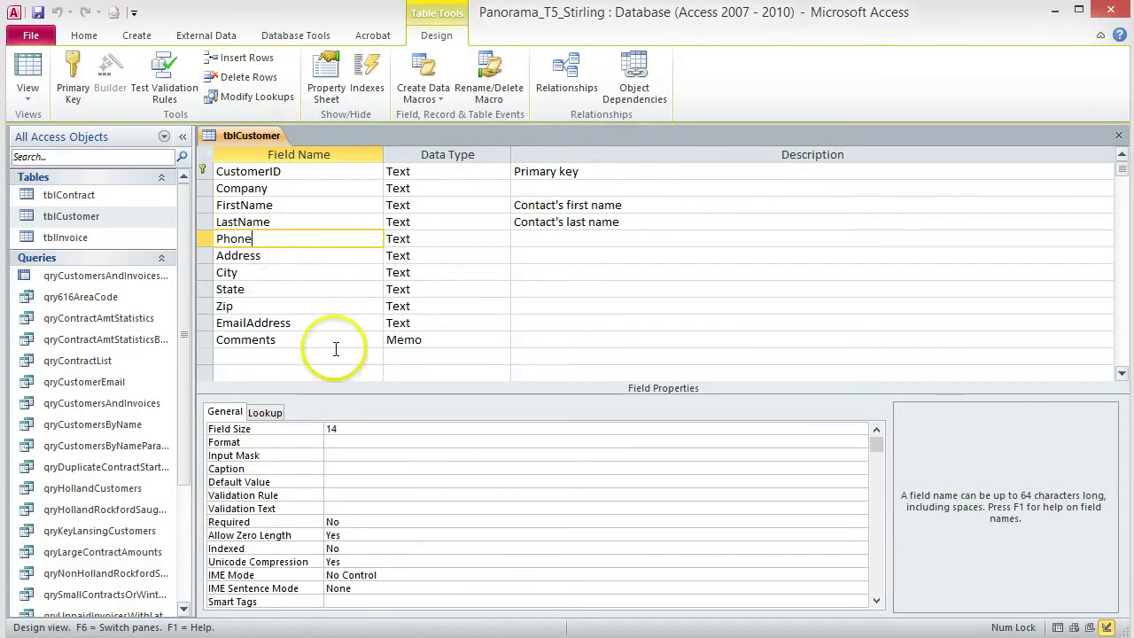
{"action": "left_click", "coordinate": [360, 454]}
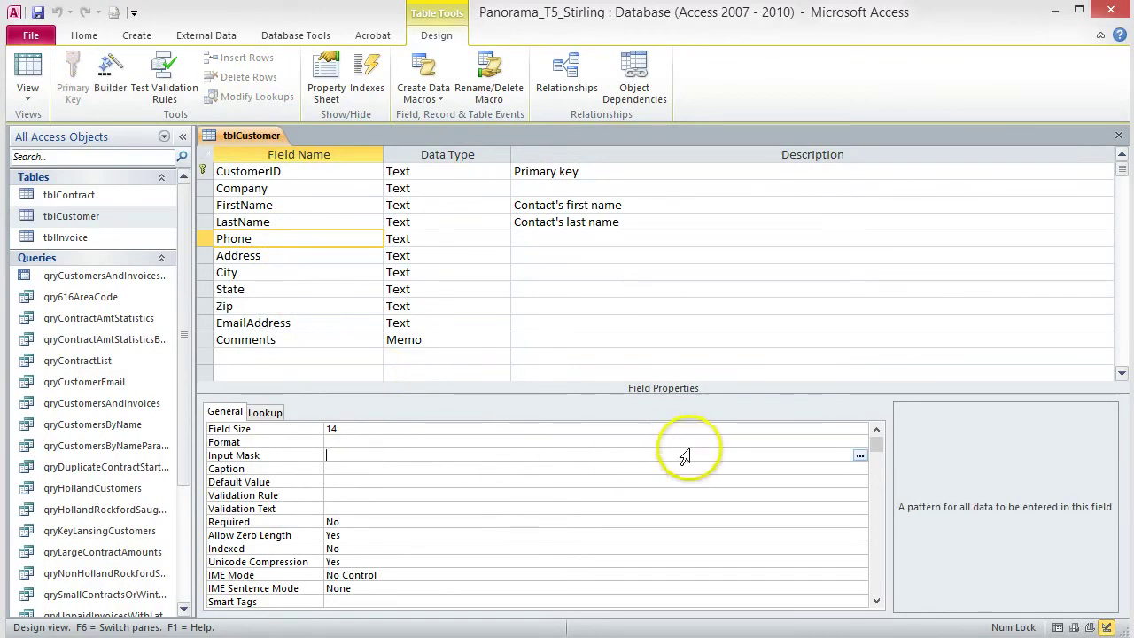
{"action": "left_click", "coordinate": [859, 456]}
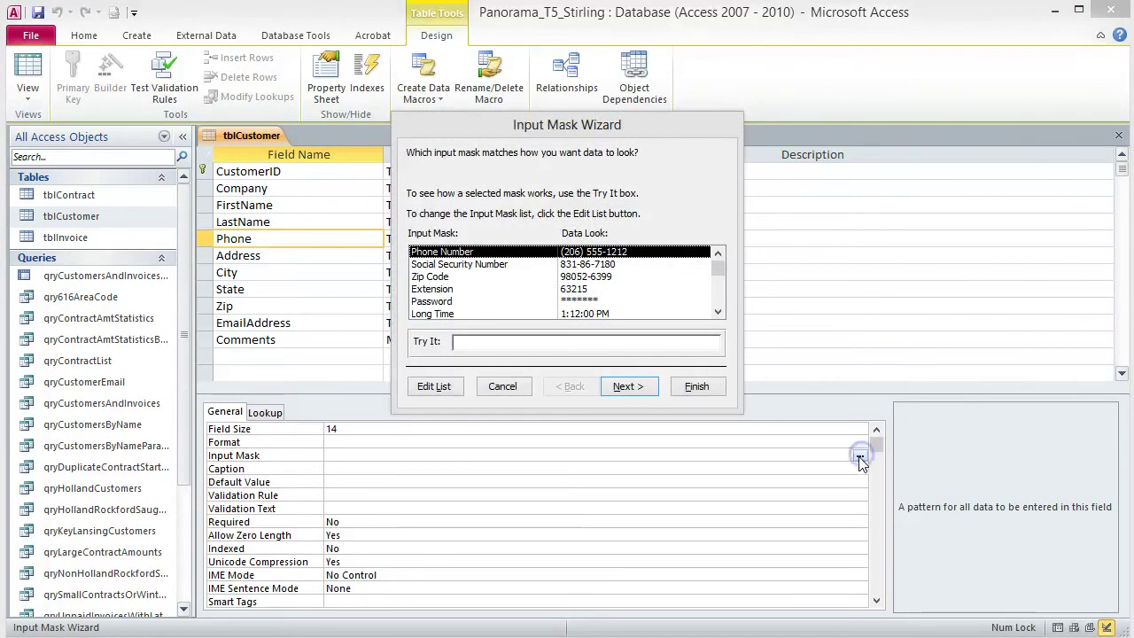
{"action": "left_click", "coordinate": [510, 256]}
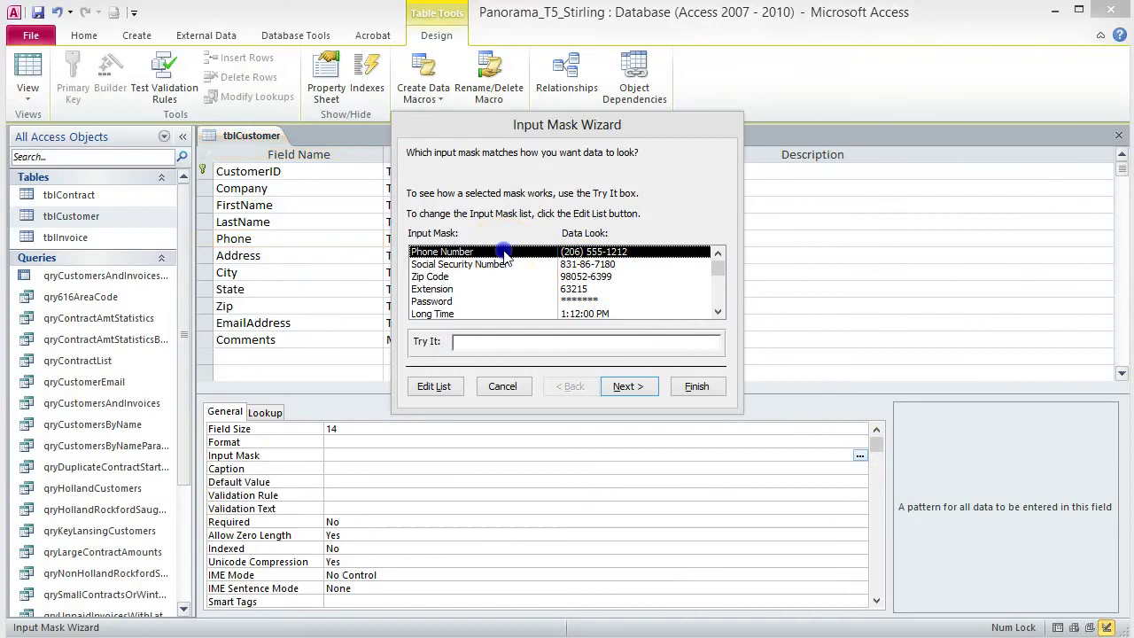
{"action": "left_click", "coordinate": [506, 257]}
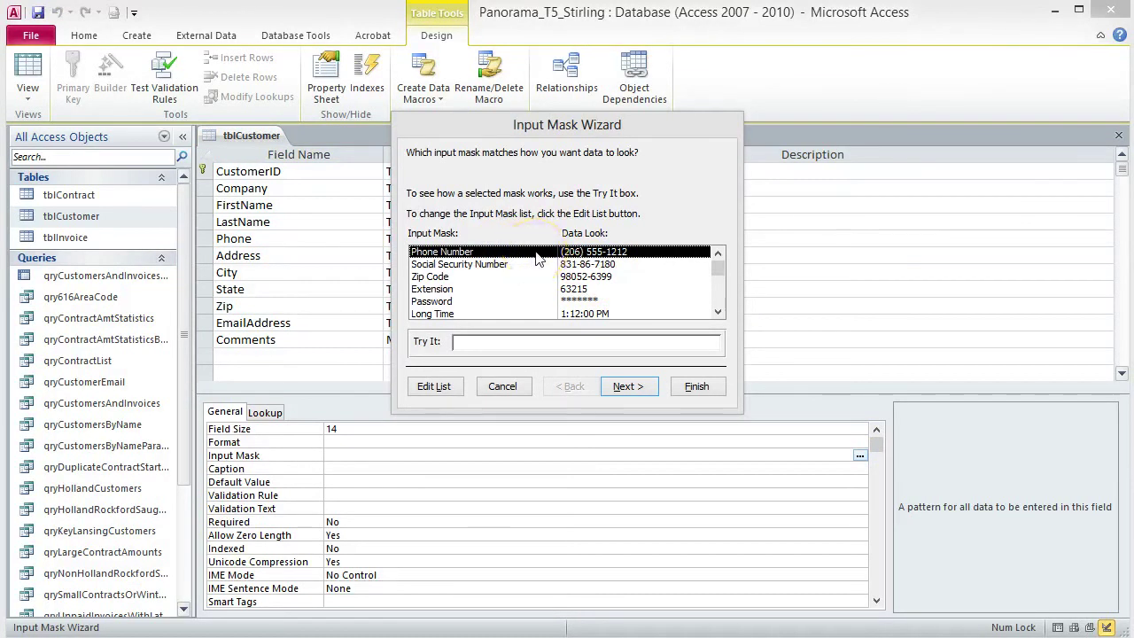
{"action": "left_click", "coordinate": [645, 388]}
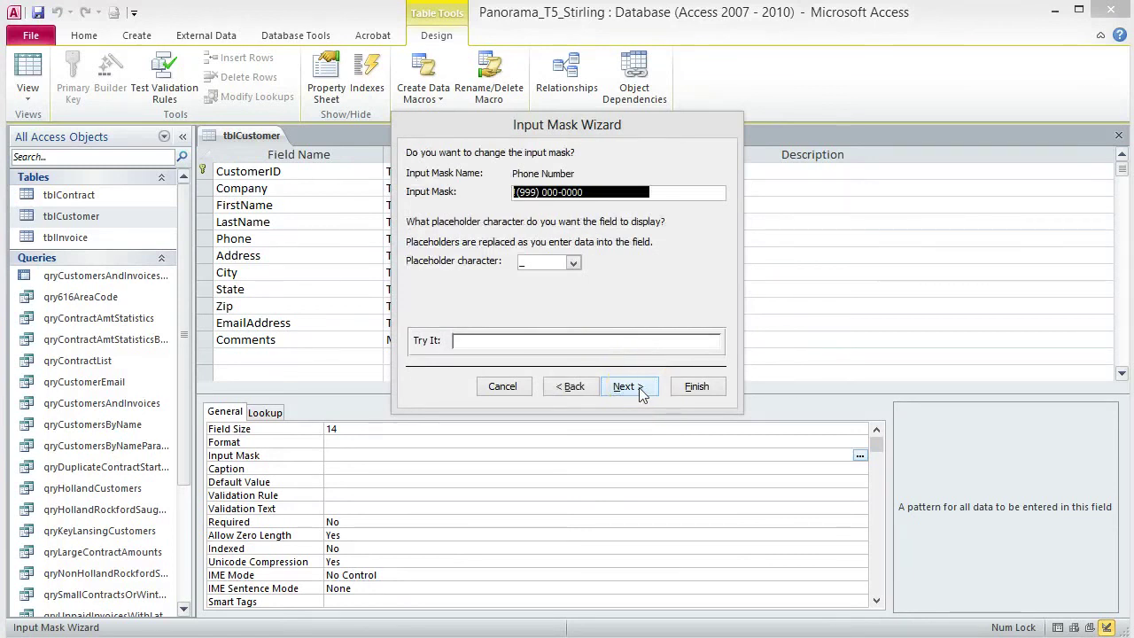
{"action": "left_click", "coordinate": [693, 388]}
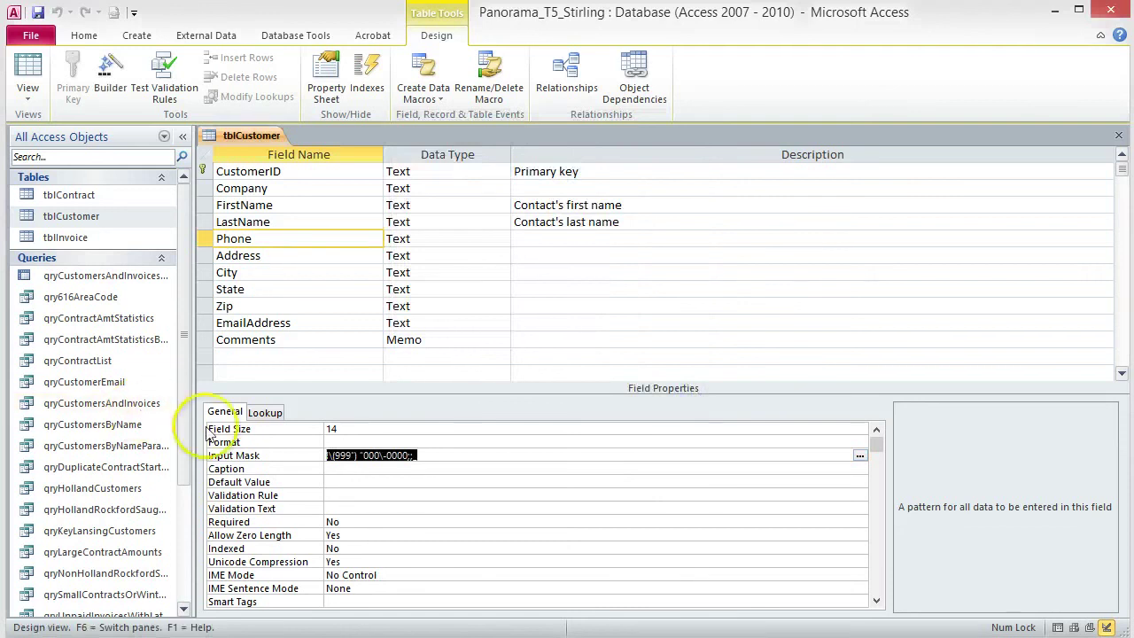
Edit the Phone field's input mask to 999\-000\-0000;;_ so it uses hyphens instead of parentheses around the area code.
{"action": "left_click", "coordinate": [403, 456]}
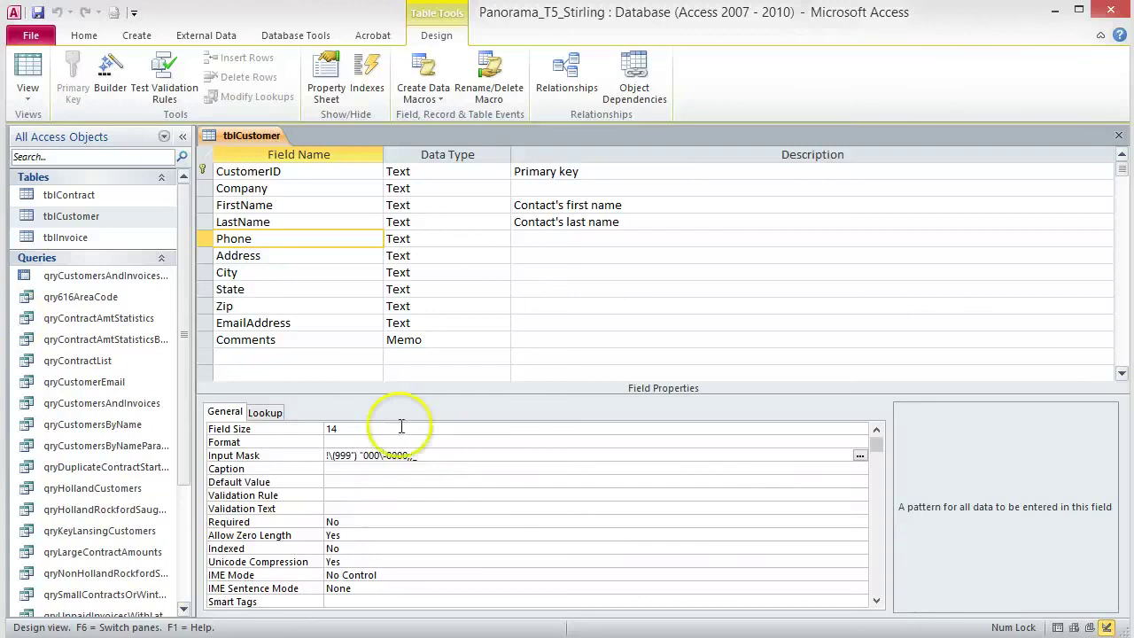
{"action": "left_click_drag", "start_coordinate": [335, 454], "coordinate": [324, 449]}
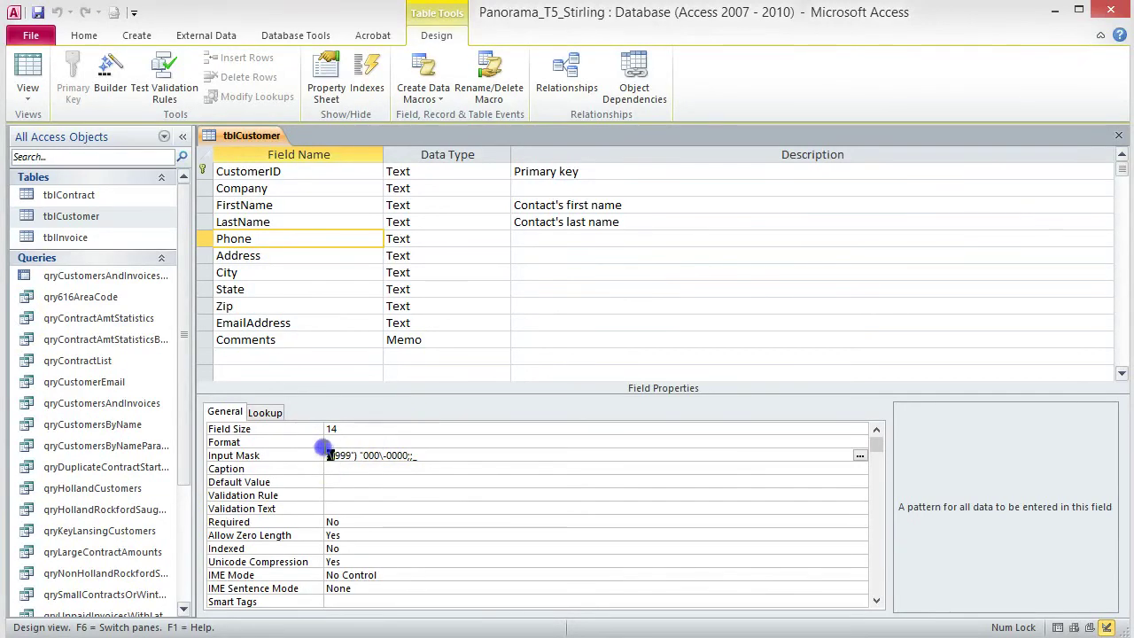
{"action": "key", "text": "End"}
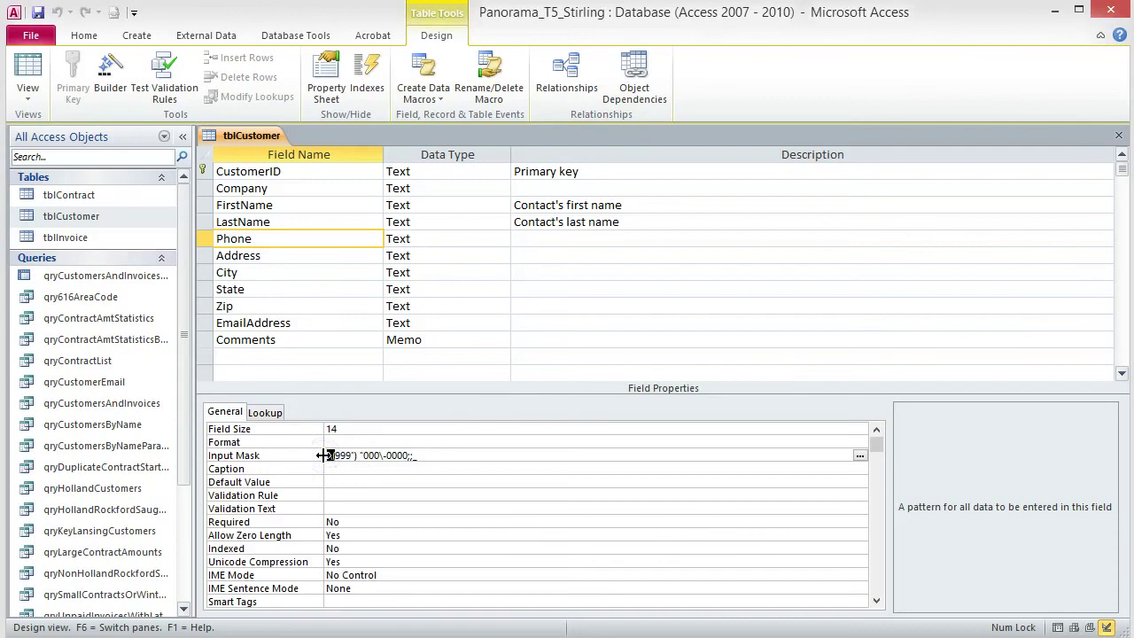
{"action": "key", "text": "Delete"}
{"action": "key", "text": "Delete"}
{"action": "key", "text": "Delete"}
{"action": "left_click", "coordinate": [348, 455]}
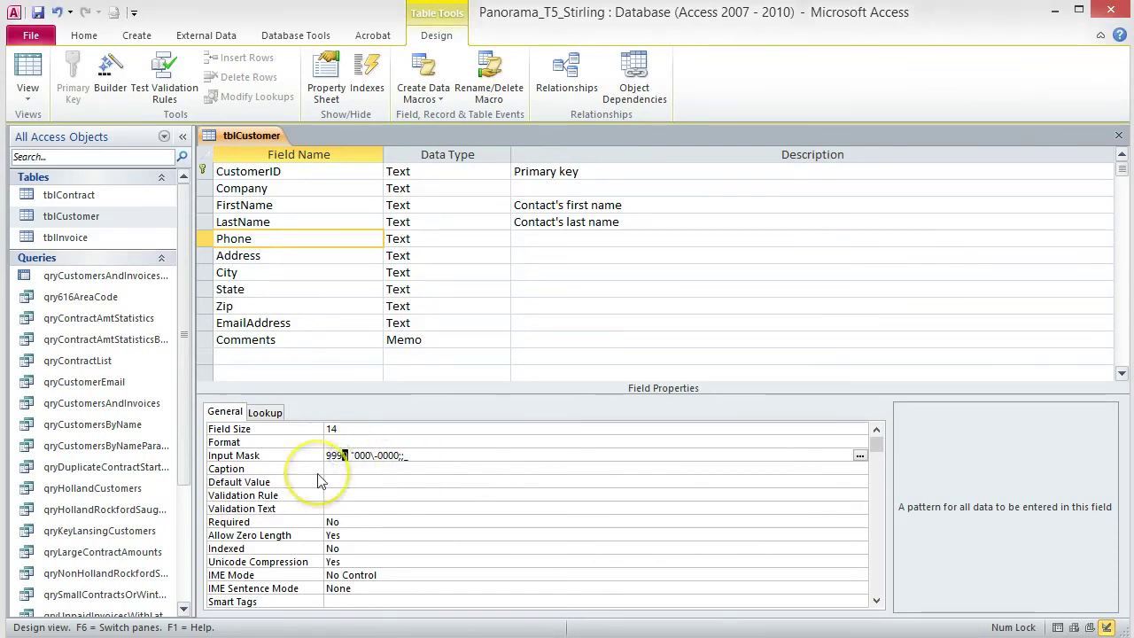
{"action": "key", "text": "Delete"}
{"action": "type", "text": "-"}
{"action": "key", "text": "Delete"}
{"action": "type", "text": "\\"}
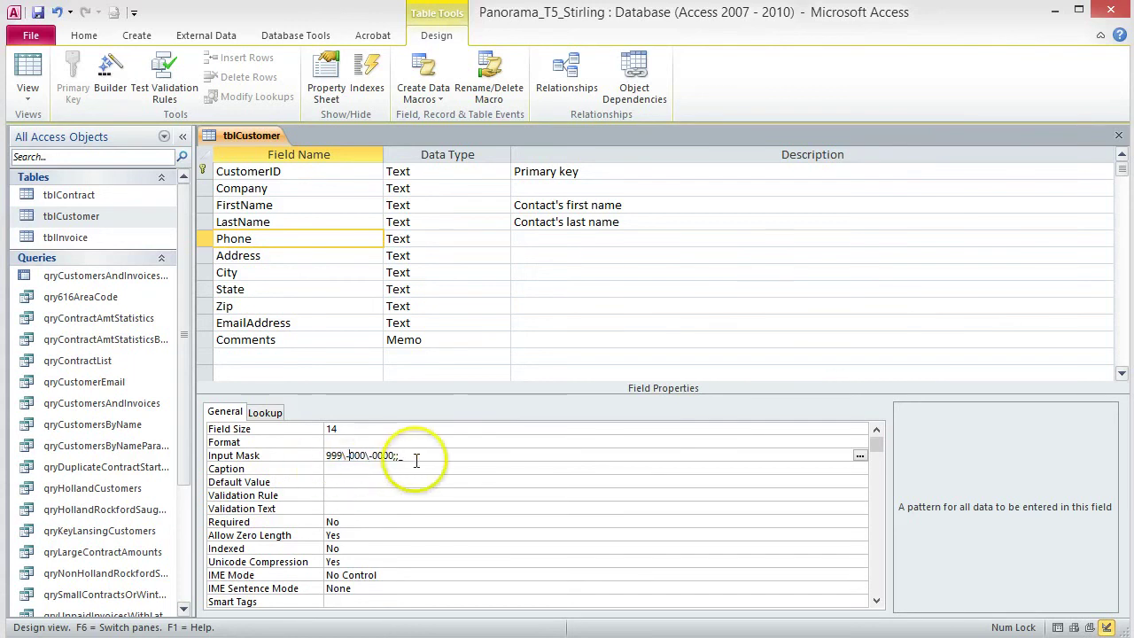
{"action": "left_click", "coordinate": [418, 456]}
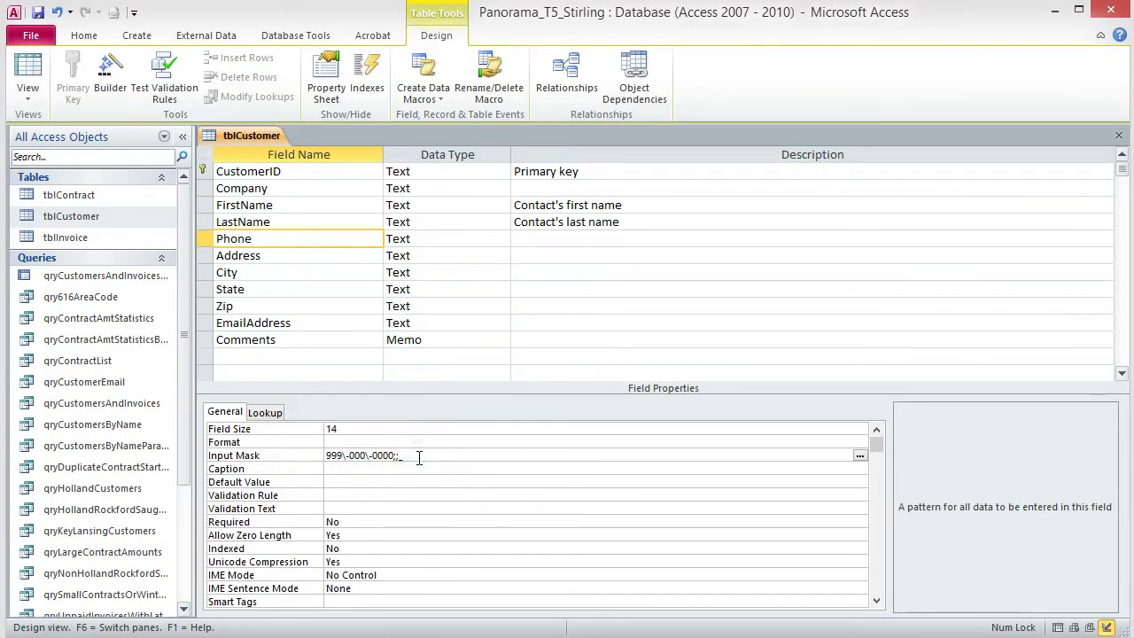
{"action": "key", "text": "Return"}
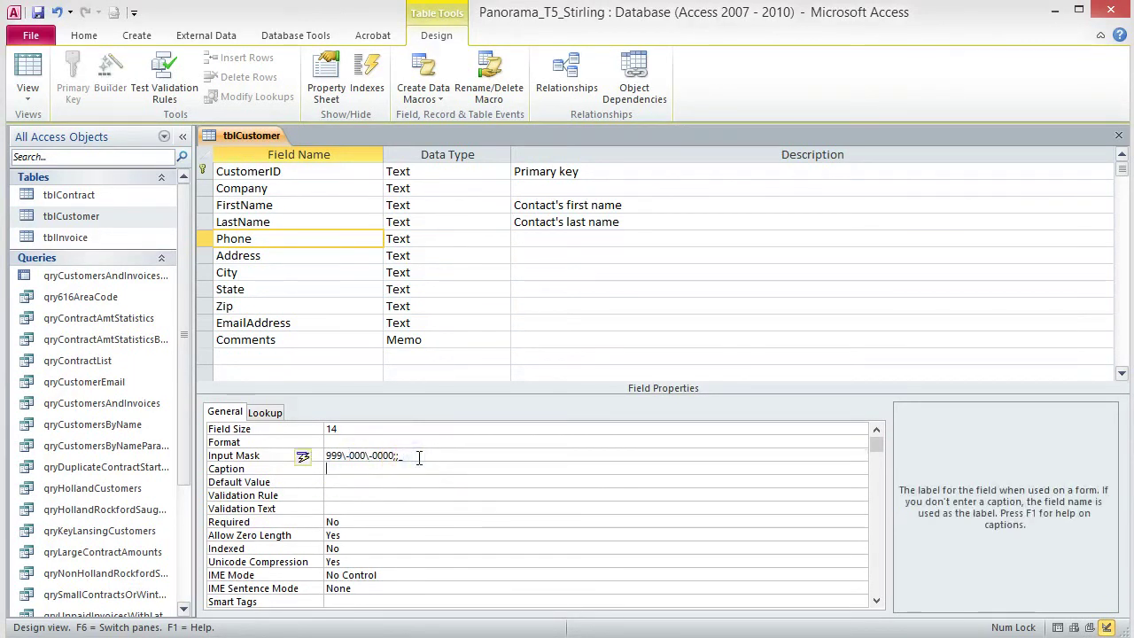
Update the input mask everywhere Phone is used, including the forms frmCustomer and frmCustomerContracts.
{"action": "left_click", "coordinate": [318, 462]}
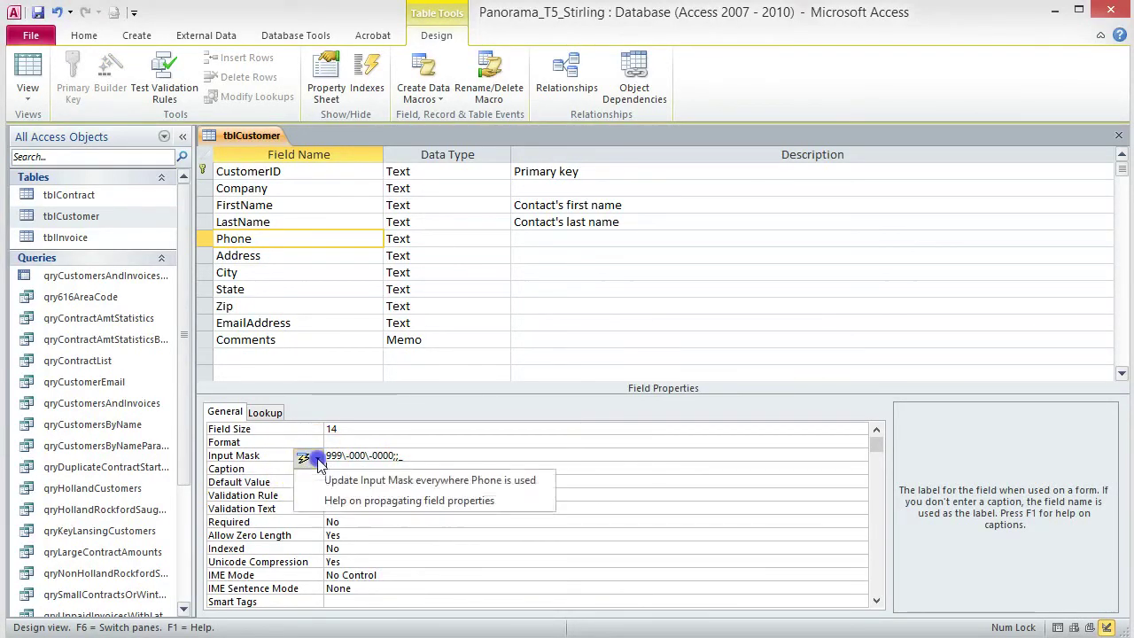
{"action": "left_click", "coordinate": [423, 481]}
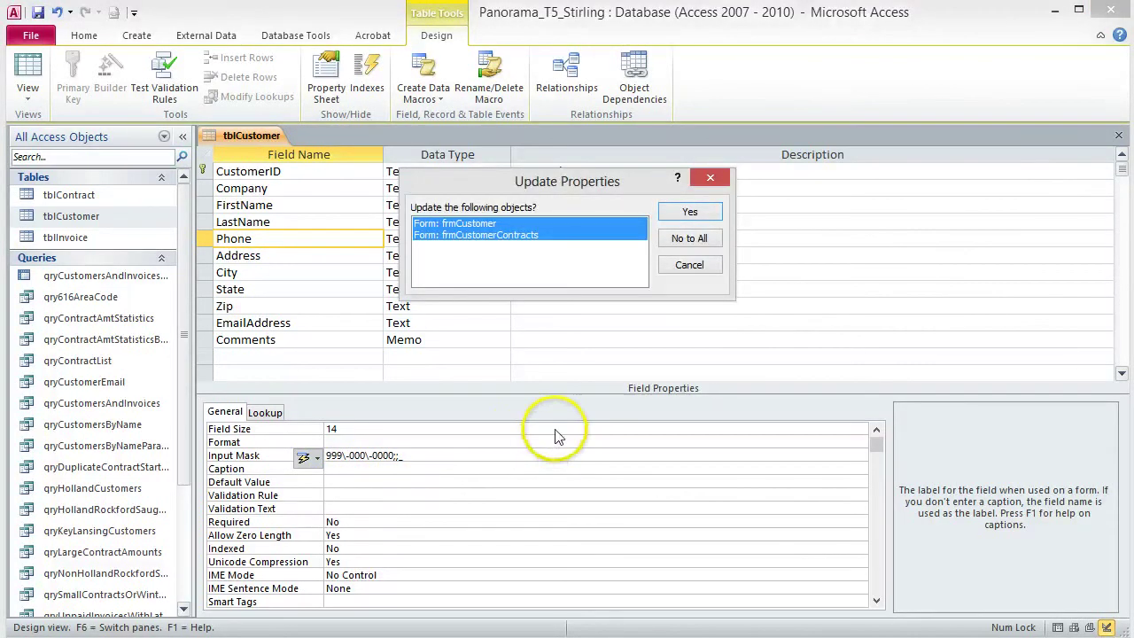
{"action": "left_click", "coordinate": [704, 211]}
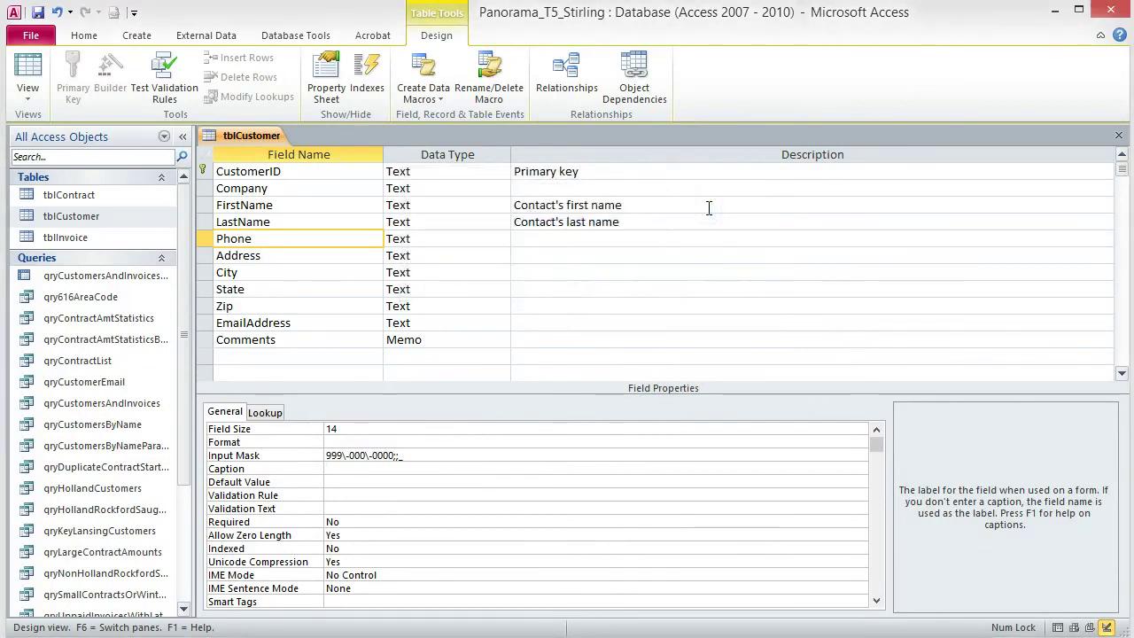
Switch tblCustomer to Datasheet view and check the format of the values in the Phone column.
{"action": "left_click", "coordinate": [28, 75]}
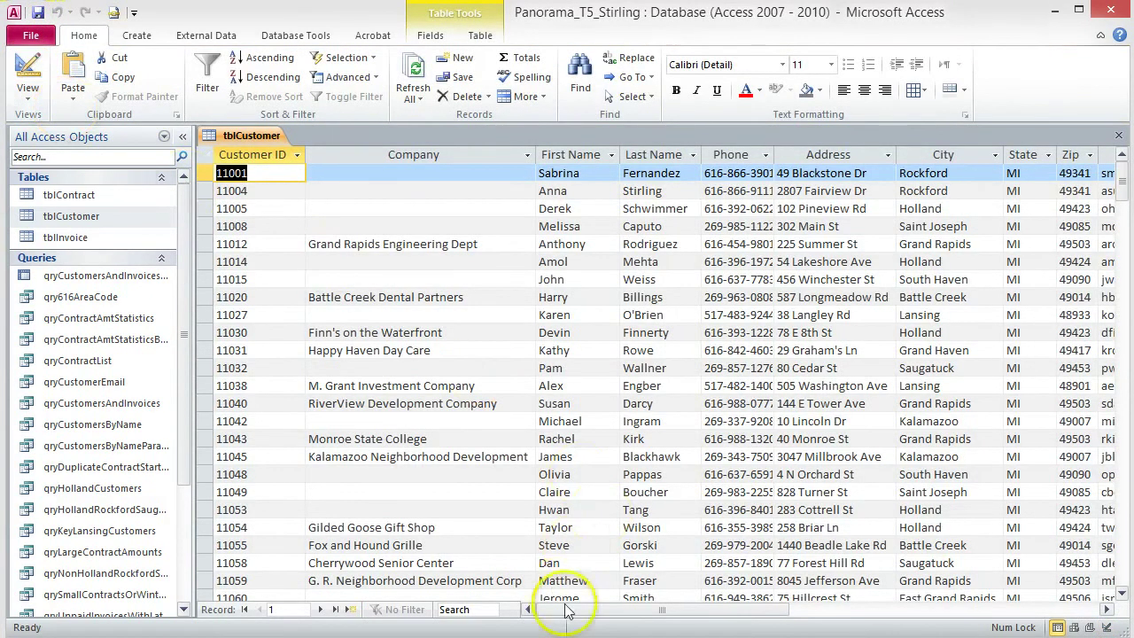
{"action": "left_click_drag", "start_coordinate": [567, 611], "coordinate": [628, 604]}
{"action": "left_click_drag", "start_coordinate": [452, 151], "coordinate": [461, 151]}
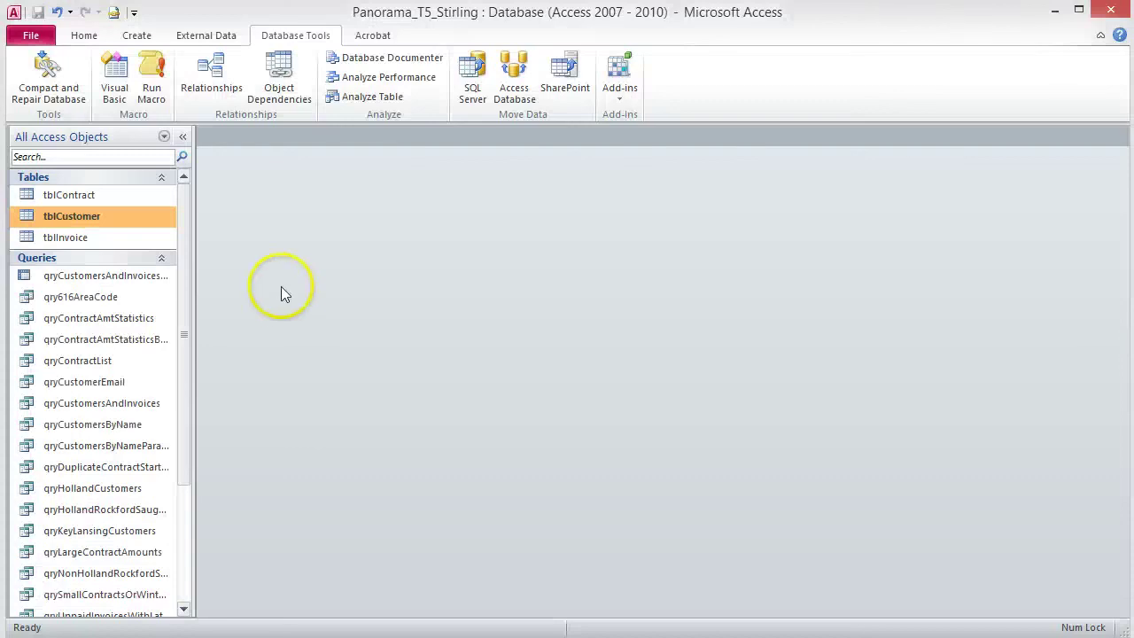
Open tblInvoice in Design view and give InvoiceAmt the validation rule >10 with validation text "Invoice amounts must be greater than 10".
{"action": "right_click", "coordinate": [76, 240]}
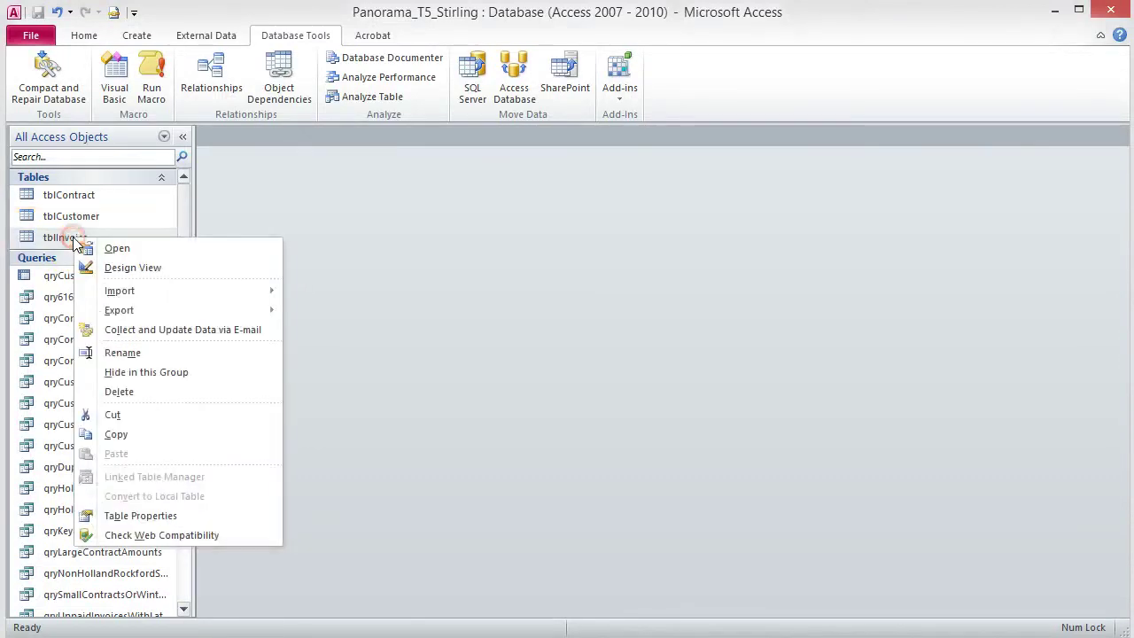
{"action": "left_click", "coordinate": [137, 268]}
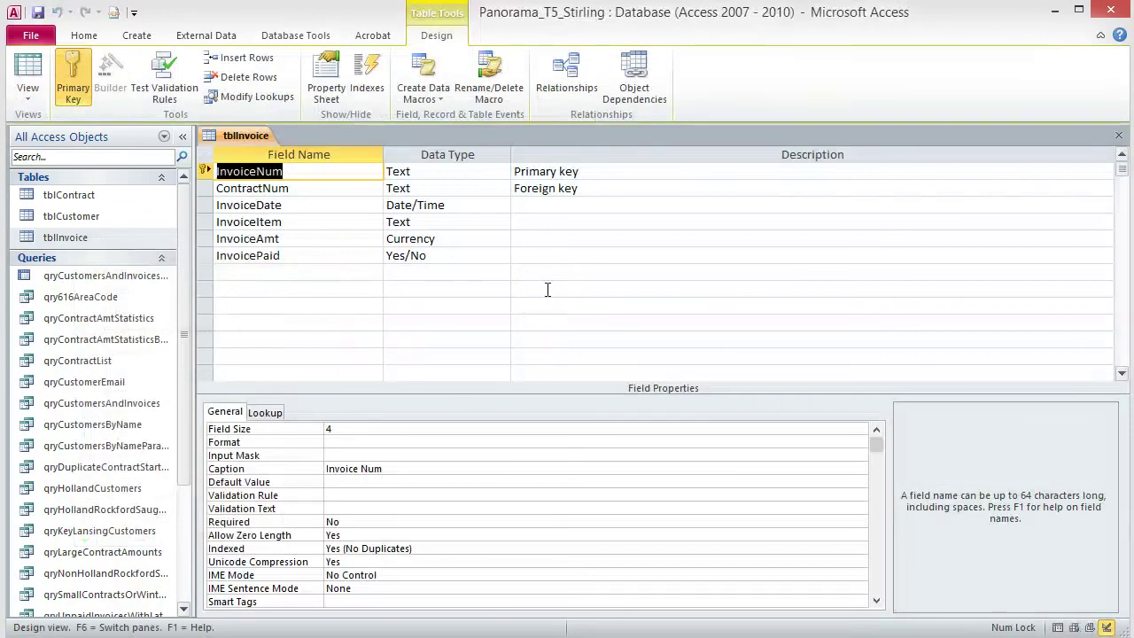
{"action": "left_click", "coordinate": [356, 240]}
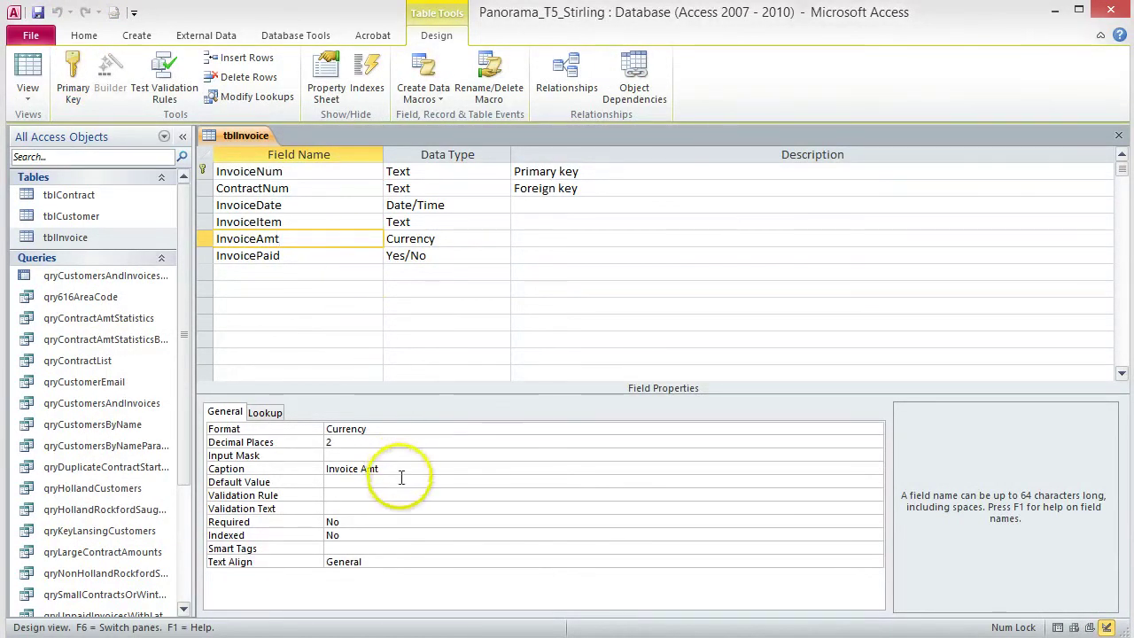
{"action": "left_click", "coordinate": [361, 495]}
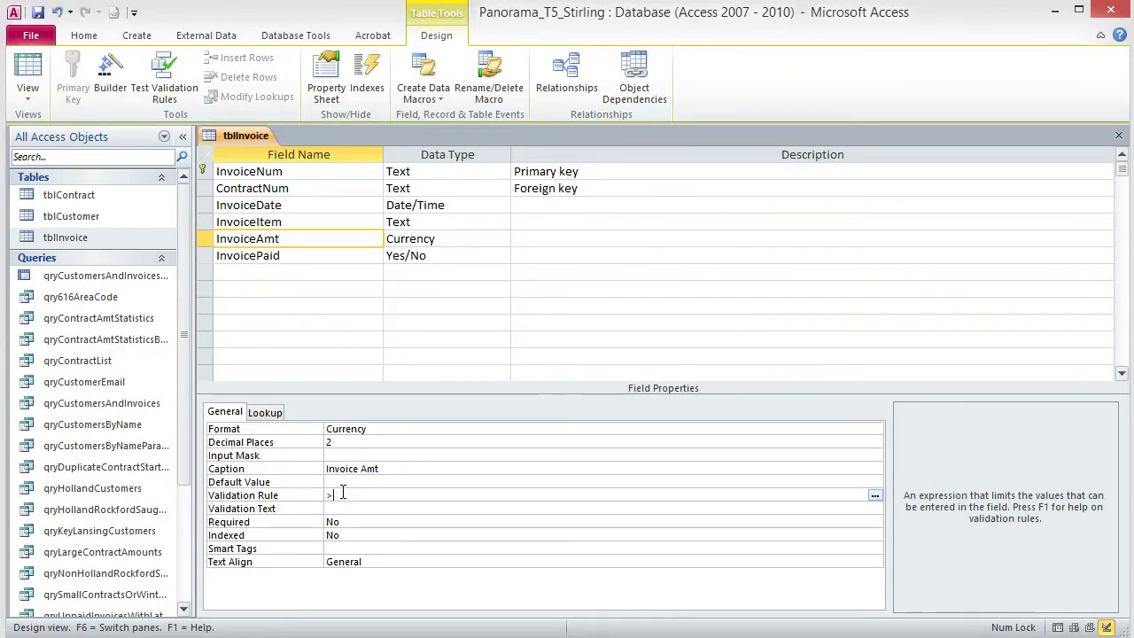
{"action": "type", "text": ">10"}
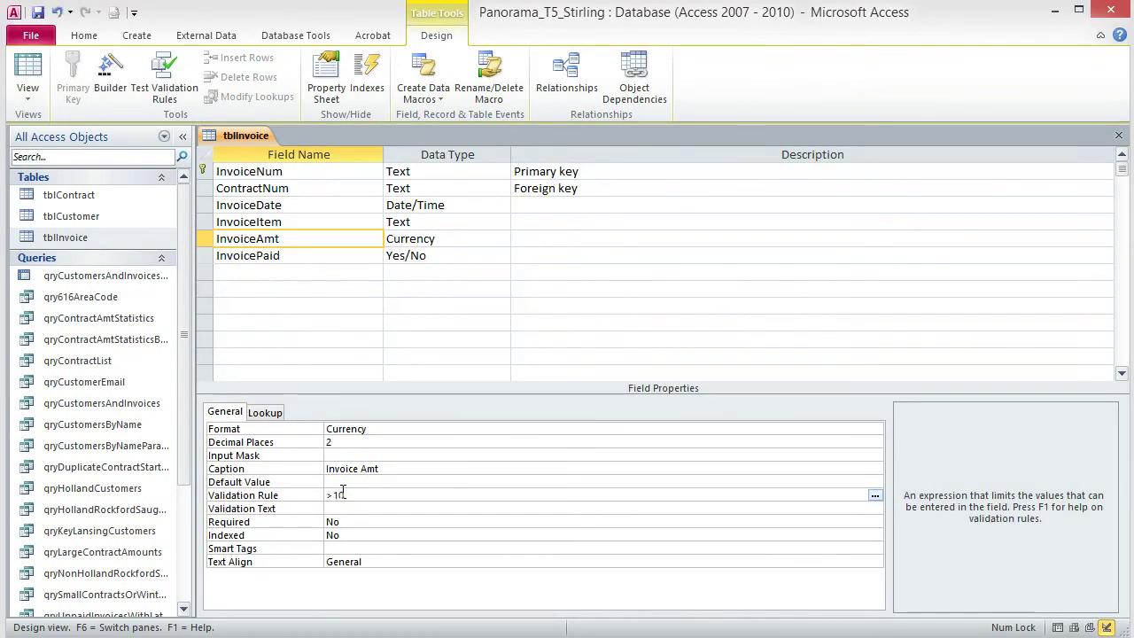
{"action": "key", "text": "Return"}
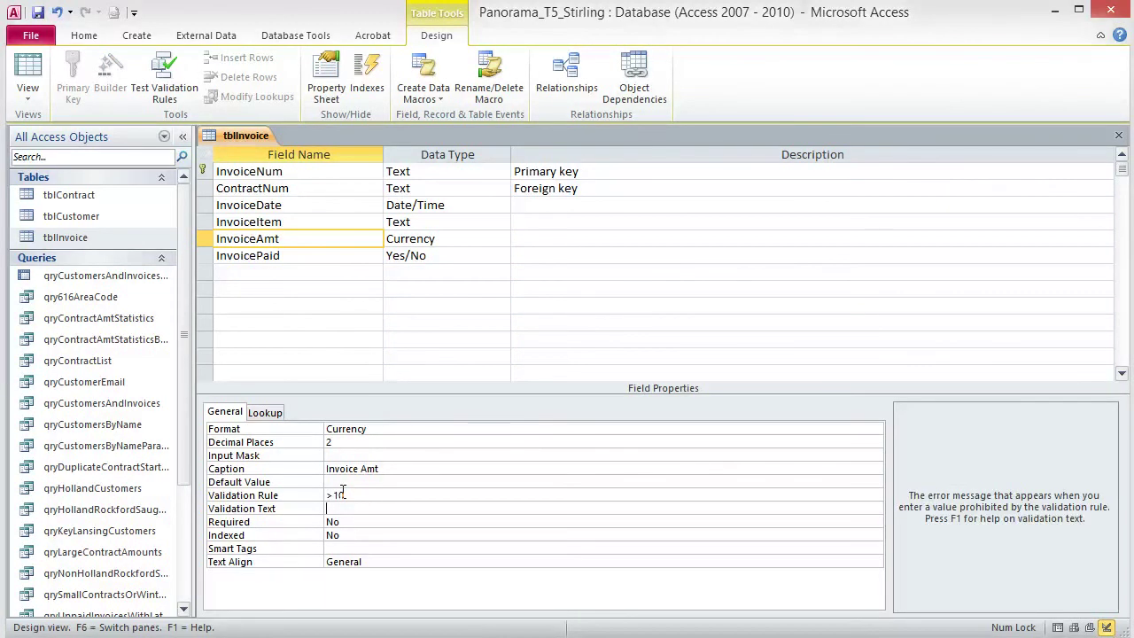
{"action": "type", "text": "Invoice amounts m"}
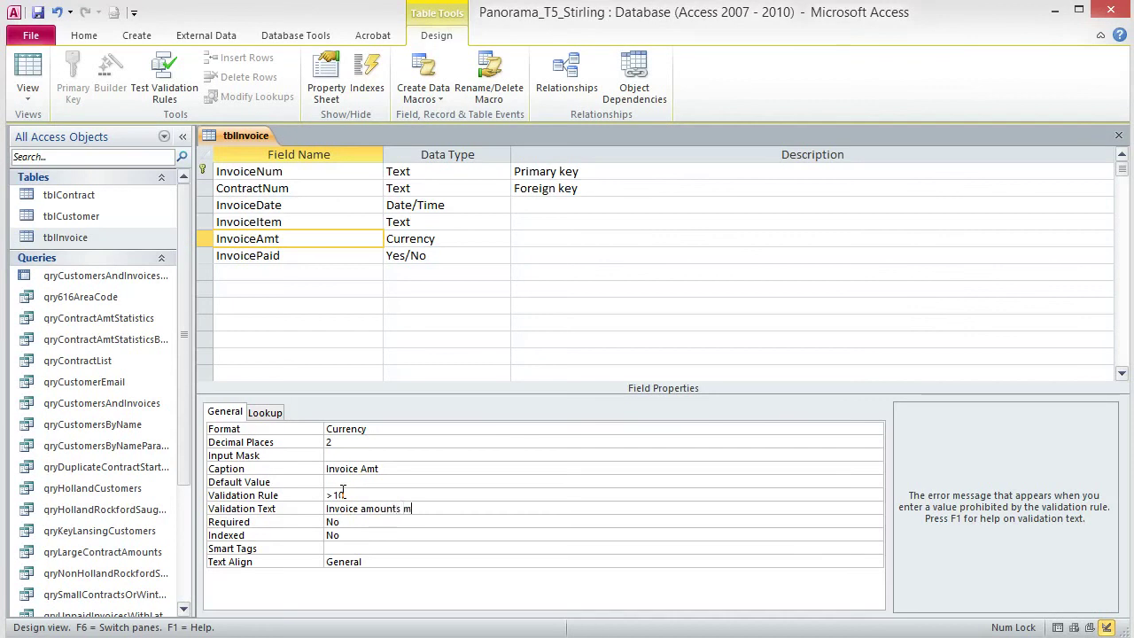
{"action": "type", "text": "ust be greater than 10"}
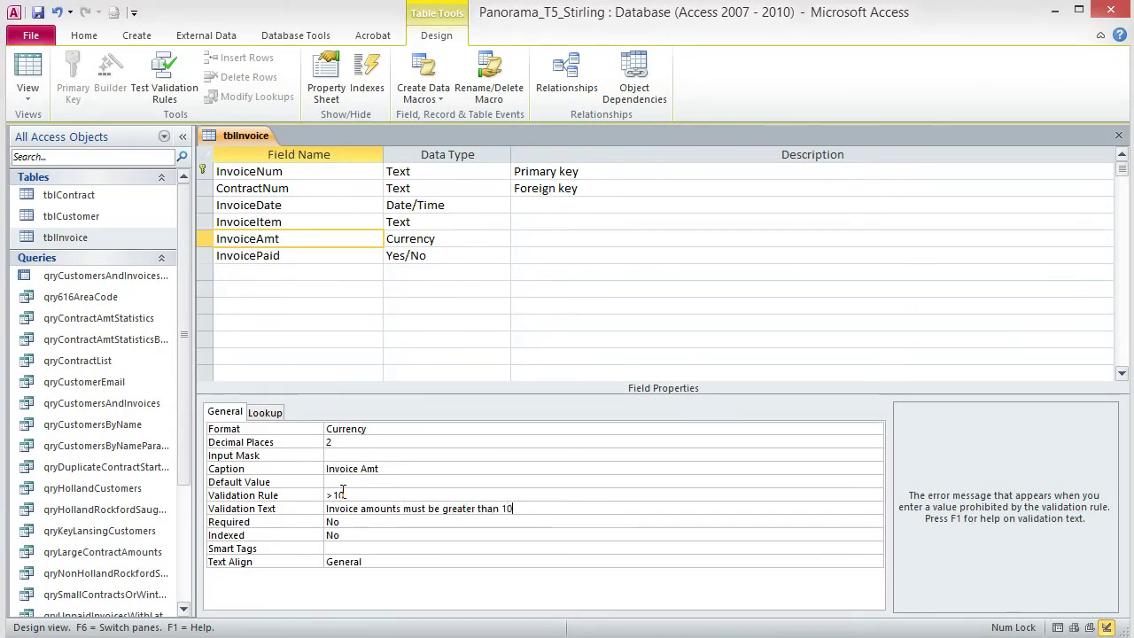
Save the tblInvoice design, accept the data integrity check, and switch the table to Datasheet view.
{"action": "left_click", "coordinate": [38, 14]}
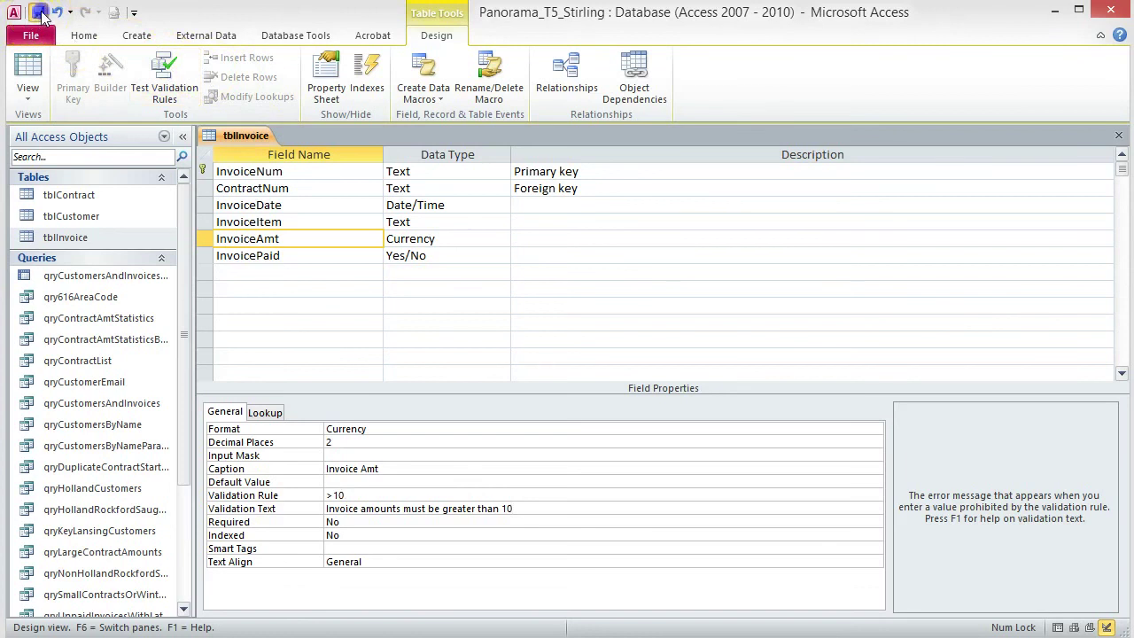
{"action": "left_click", "coordinate": [376, 330]}
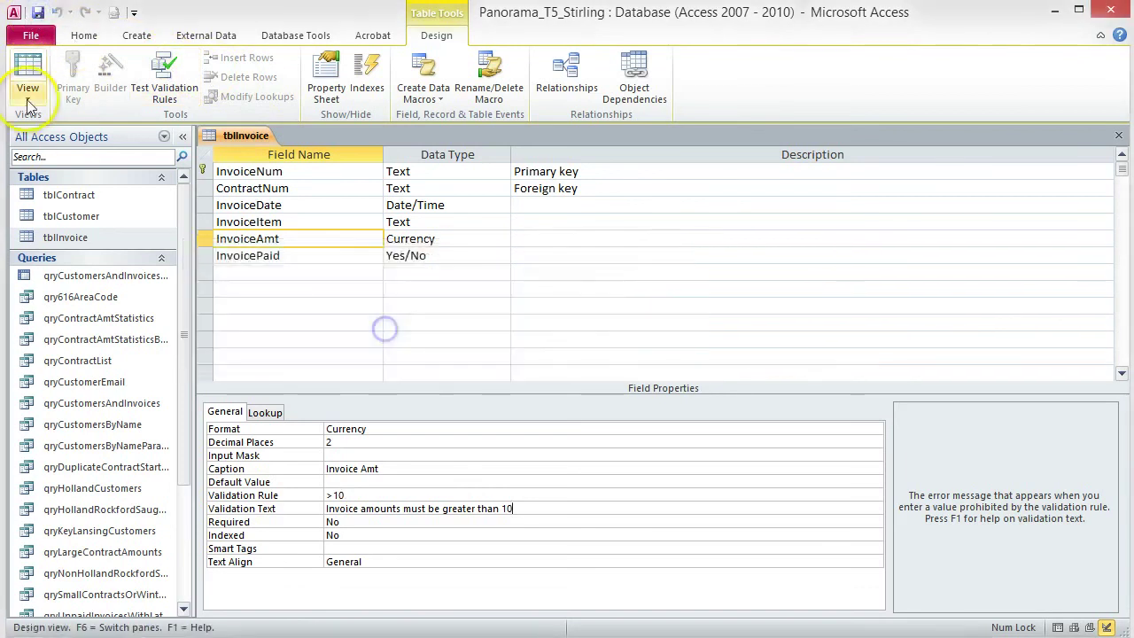
{"action": "left_click", "coordinate": [28, 78]}
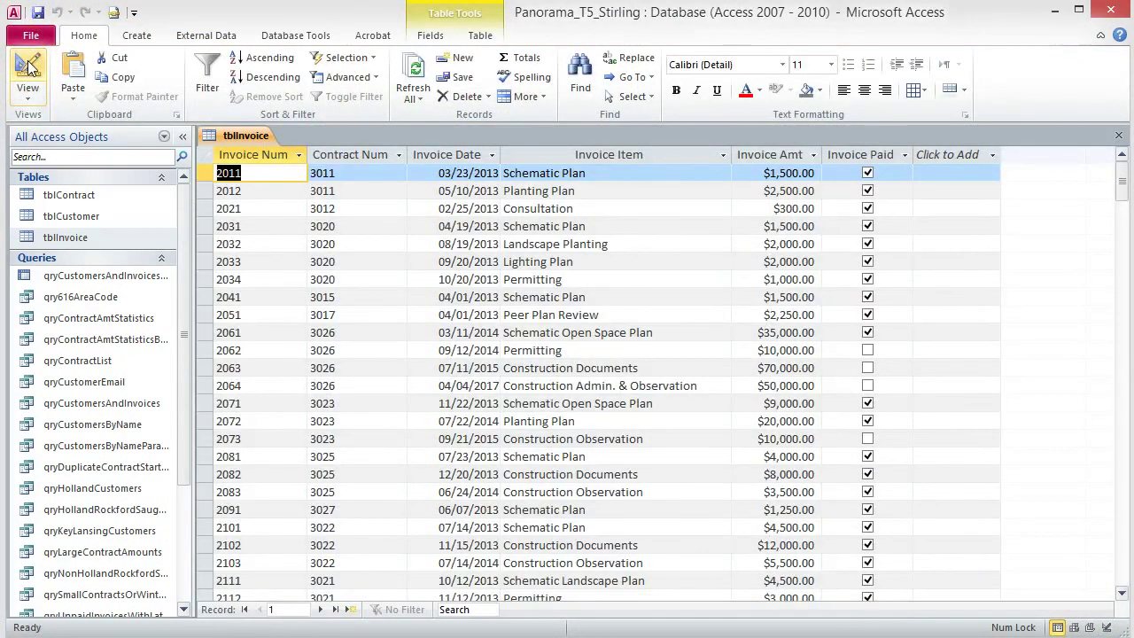
Test the validation rule by trying to enter 5 as the first record's Invoice Amt, and dismiss the message.
{"action": "left_click", "coordinate": [758, 173]}
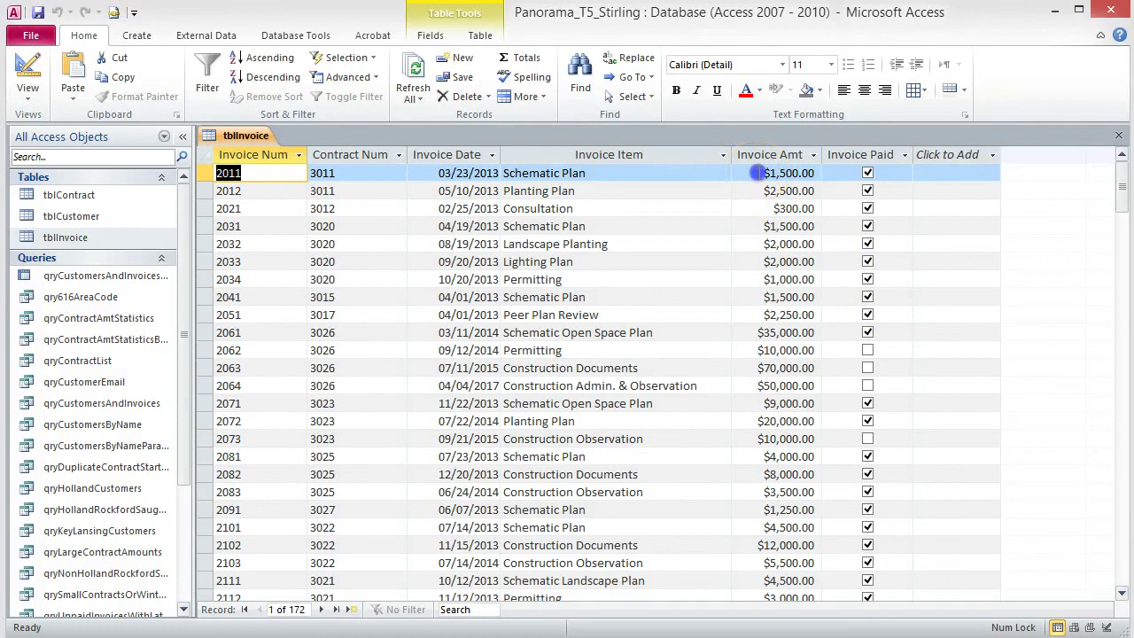
{"action": "left_click_drag", "start_coordinate": [757, 173], "coordinate": [822, 174]}
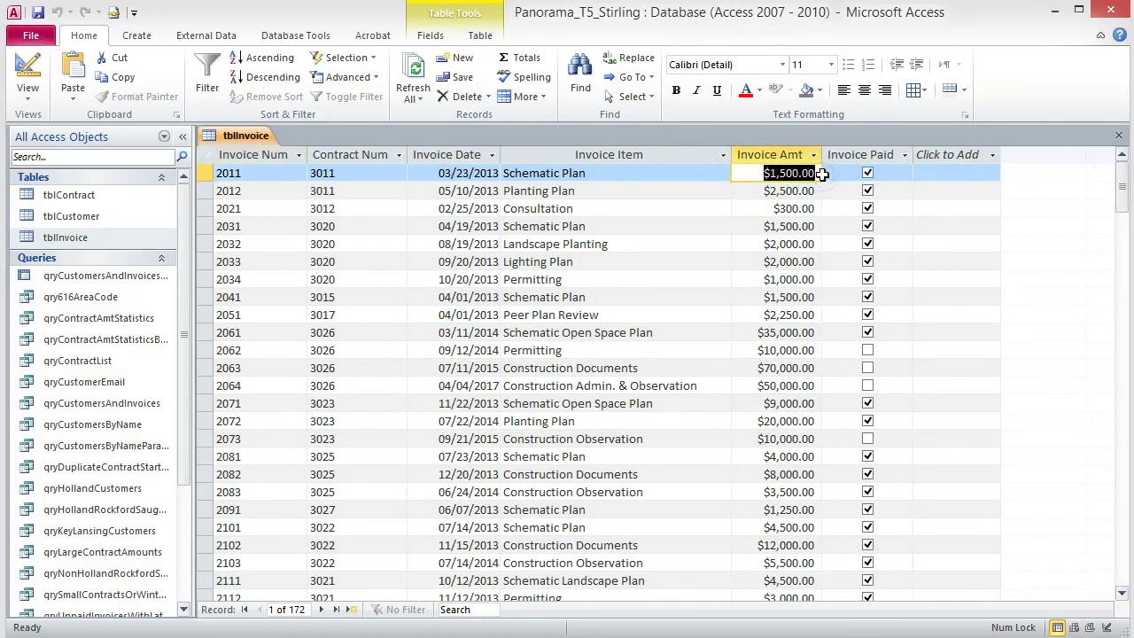
{"action": "type", "text": "5"}
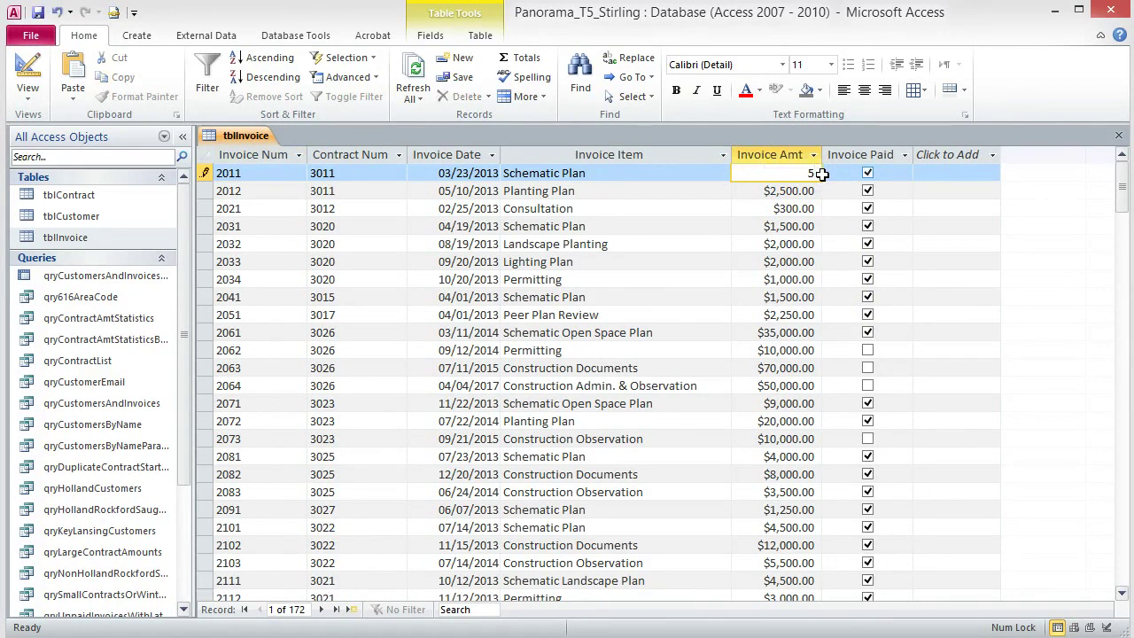
{"action": "key", "text": "Return"}
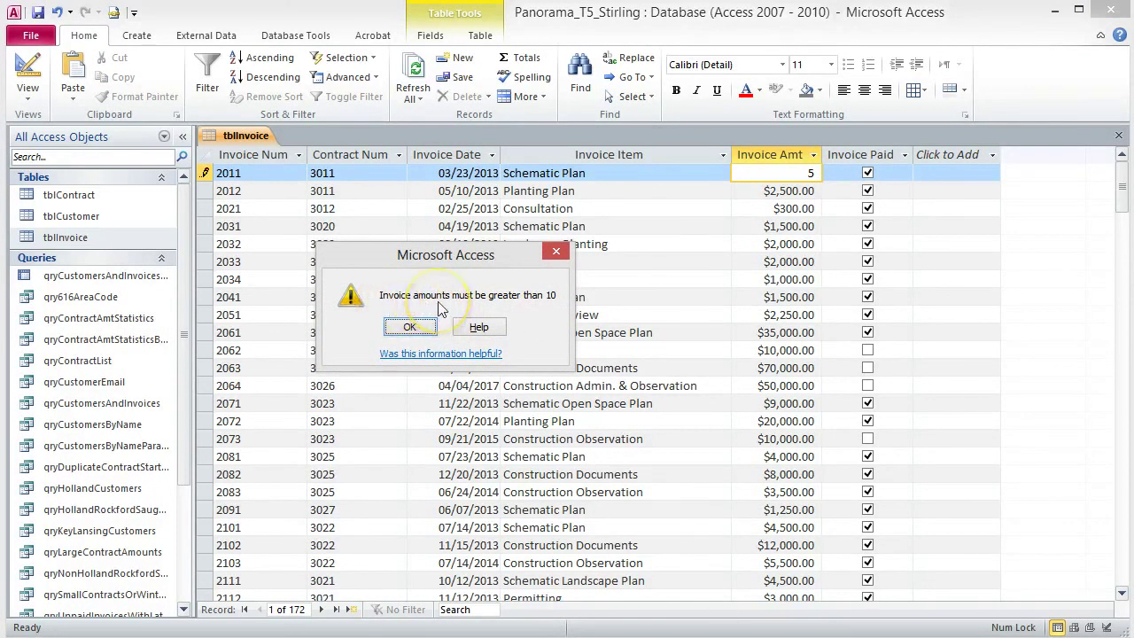
{"action": "left_click", "coordinate": [408, 327]}
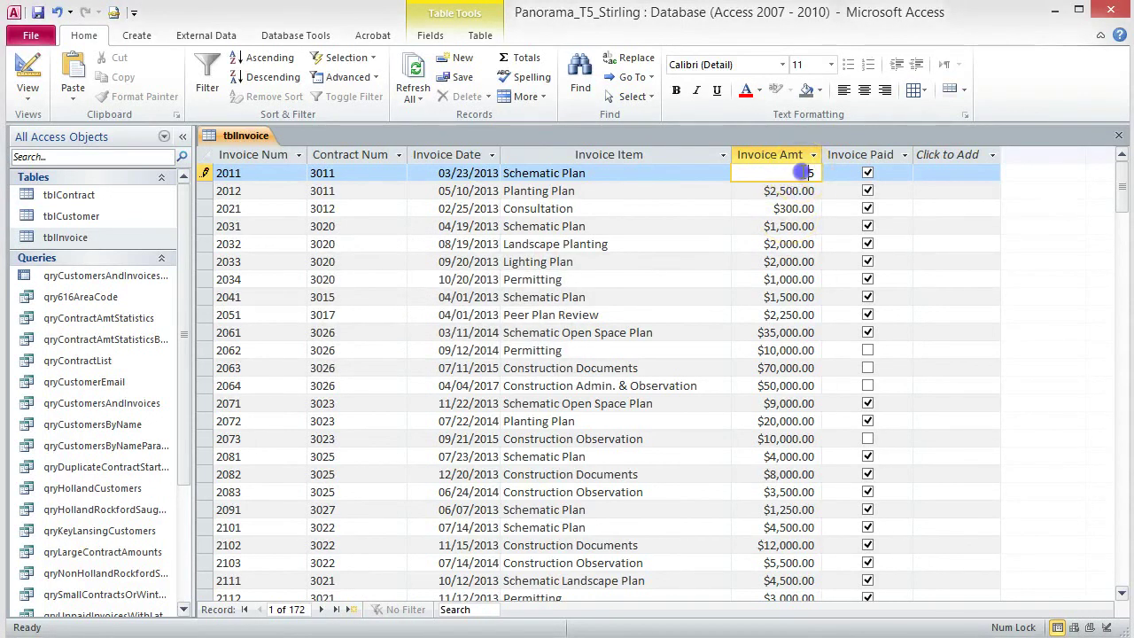
Set the Invoice Amt of the first record in tblInvoice to 1500.
{"action": "double_click", "coordinate": [810, 173]}
{"action": "type", "text": "1500"}
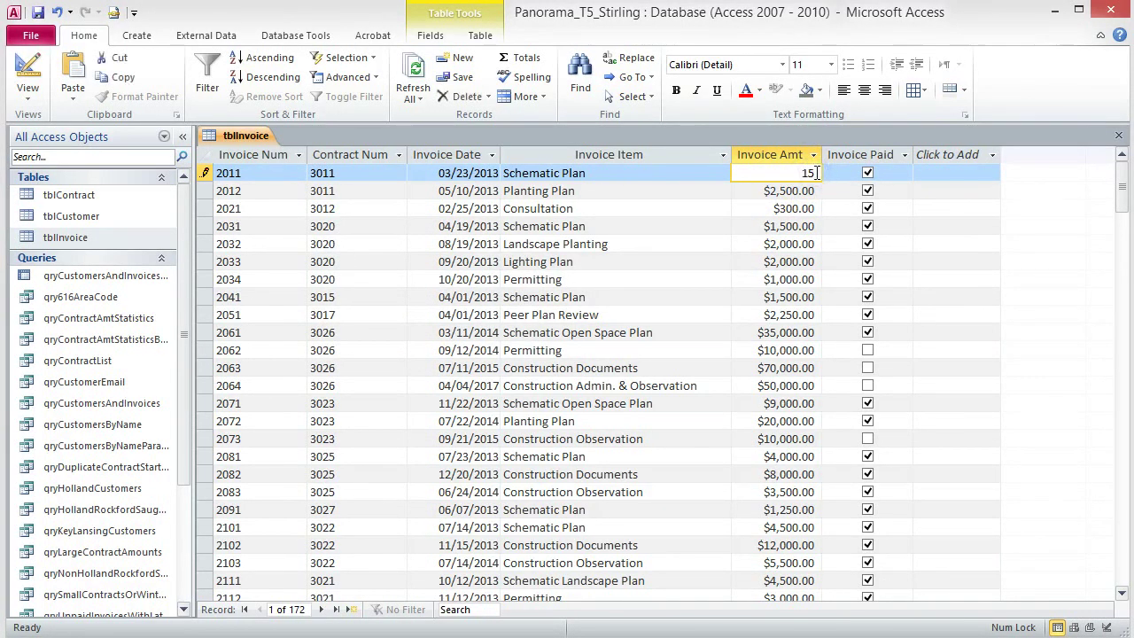
{"action": "key", "text": "Tab"}
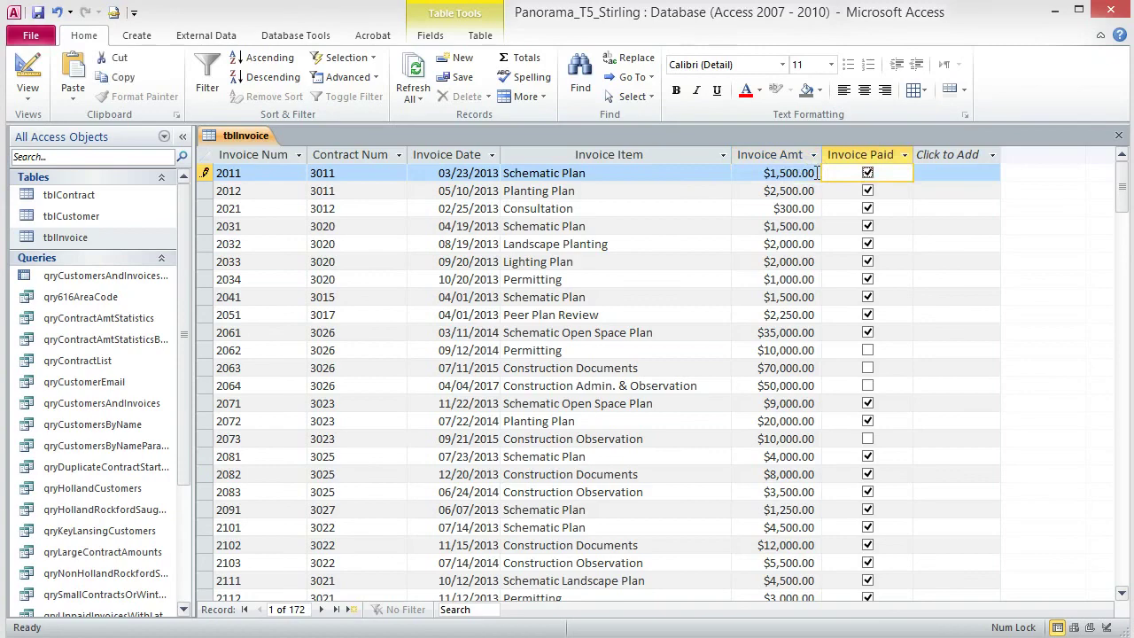